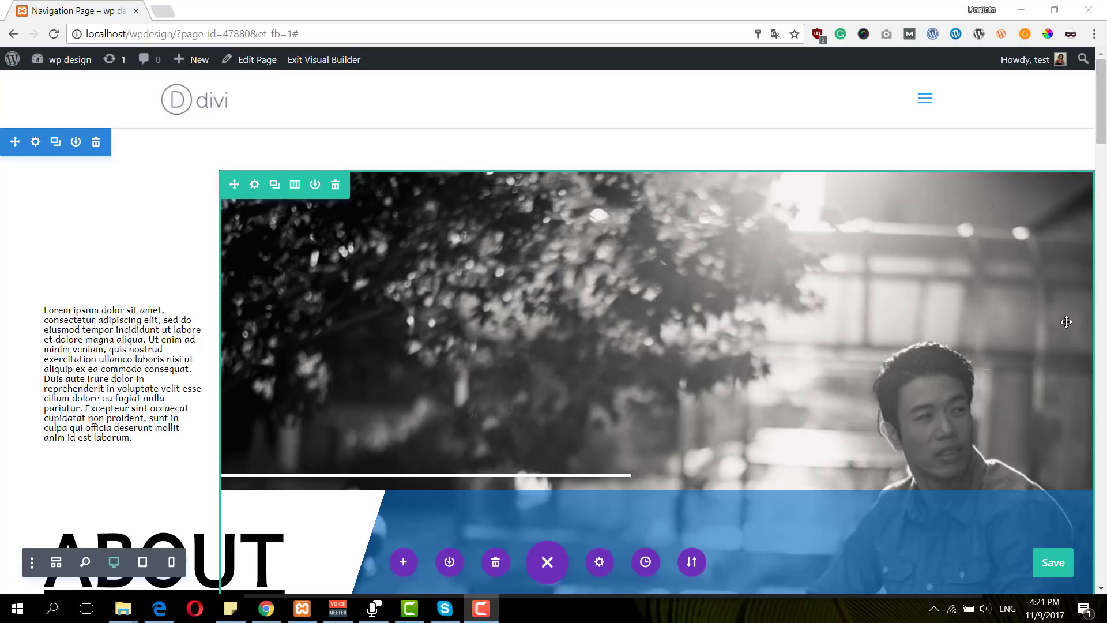
Step: Scroll through the finished navigation page, then check its layout at tablet and phone widths
scroll(1066, 323, "down", 10)
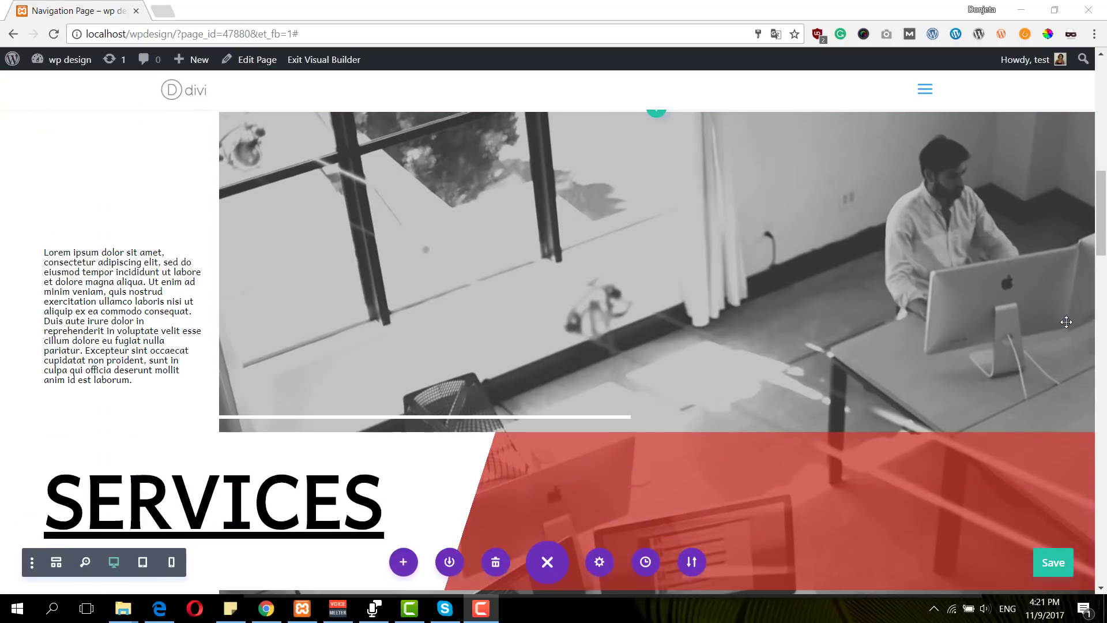
scroll(1066, 322, "down", 8)
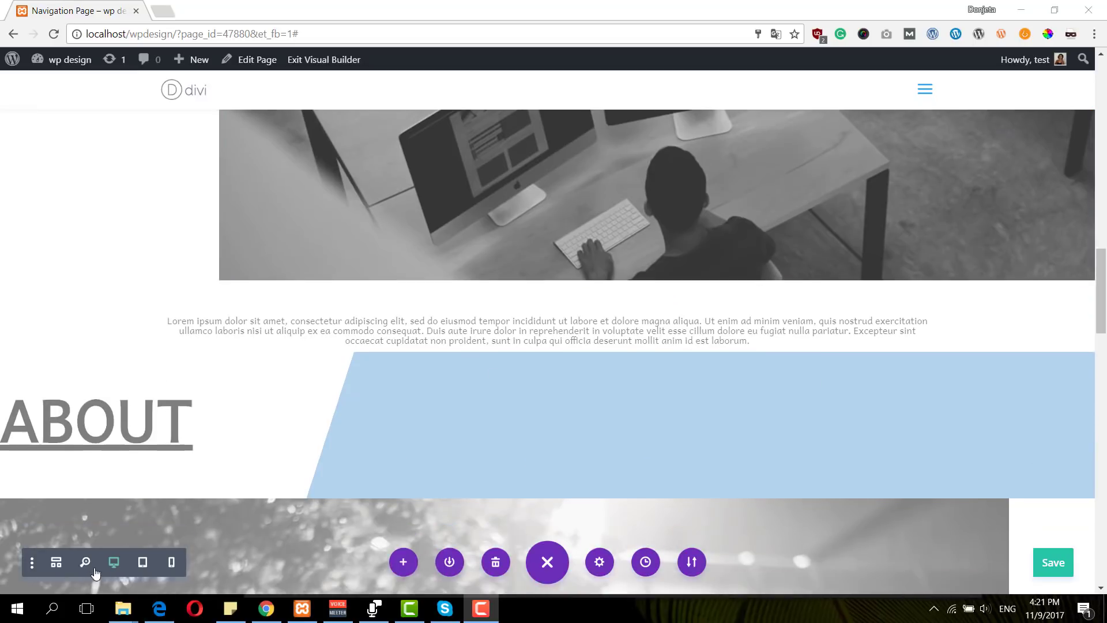
left_click(144, 563)
scroll(468, 390, "down", 10)
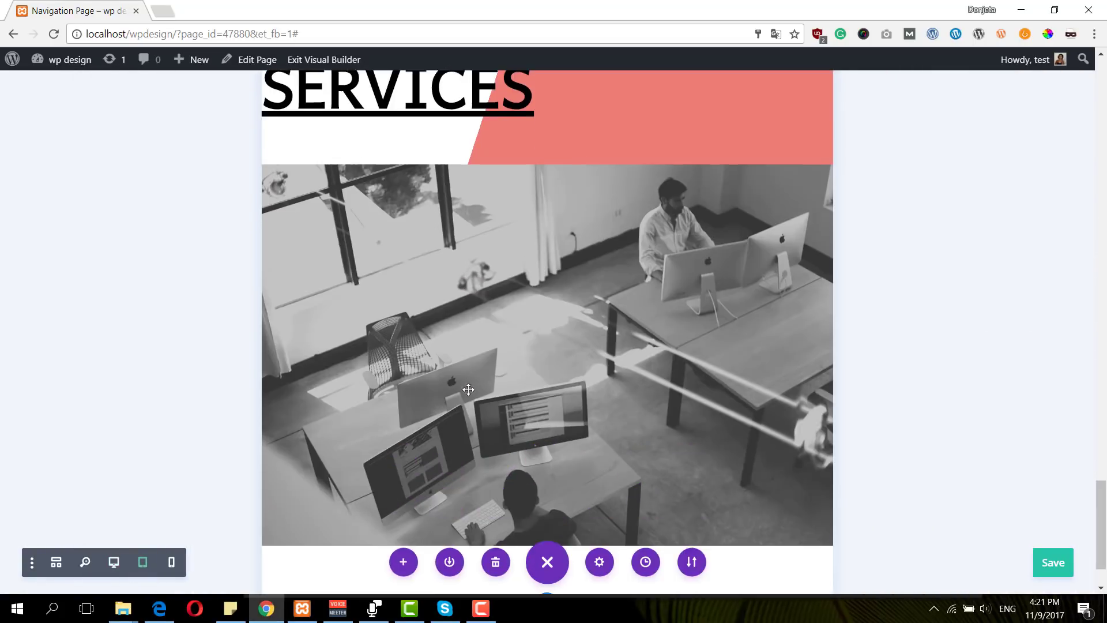
left_click(171, 563)
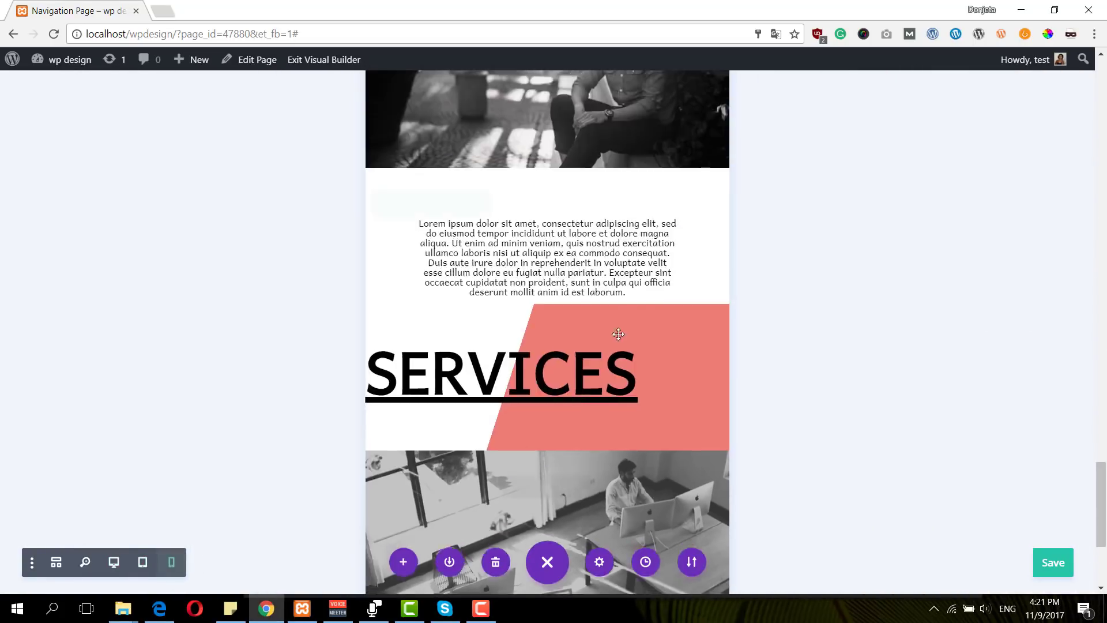
scroll(624, 333, "down", 3)
scroll(625, 332, "up", 8)
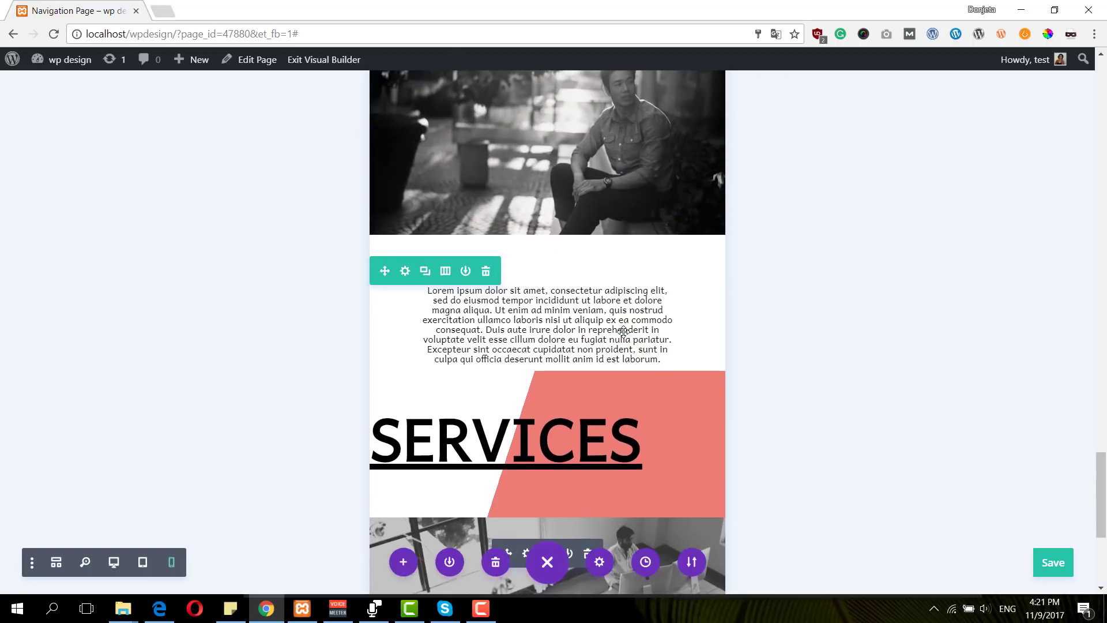
scroll(441, 450, "down", 2)
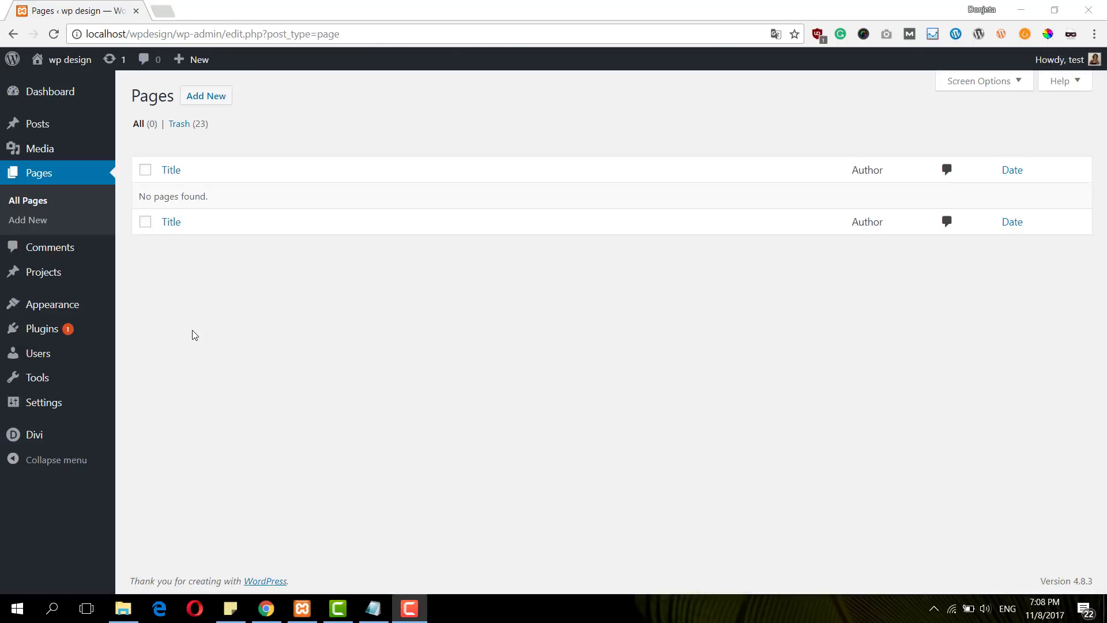
Step: Add a new page titled 'Navigation Page' and launch it in Divi's Visual Builder
left_click(39, 180)
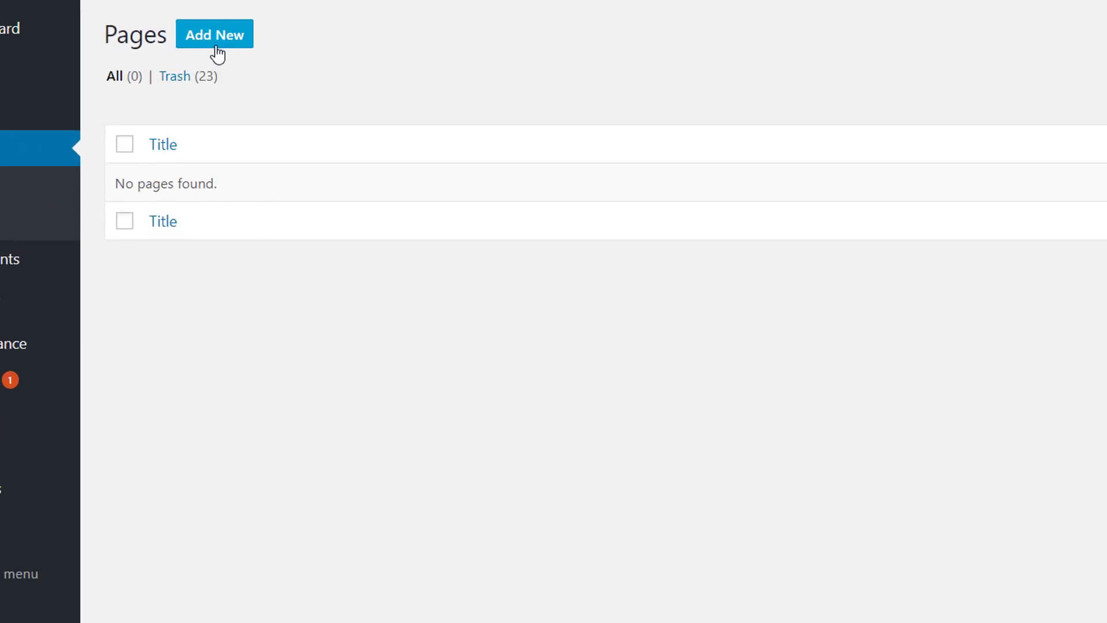
left_click(216, 47)
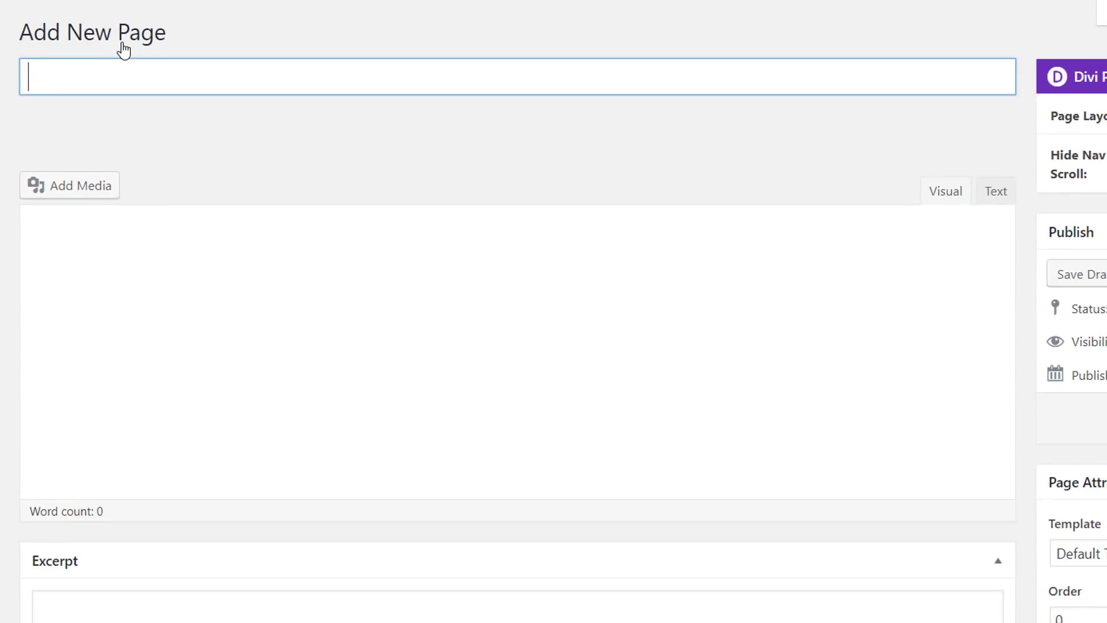
left_click(126, 73)
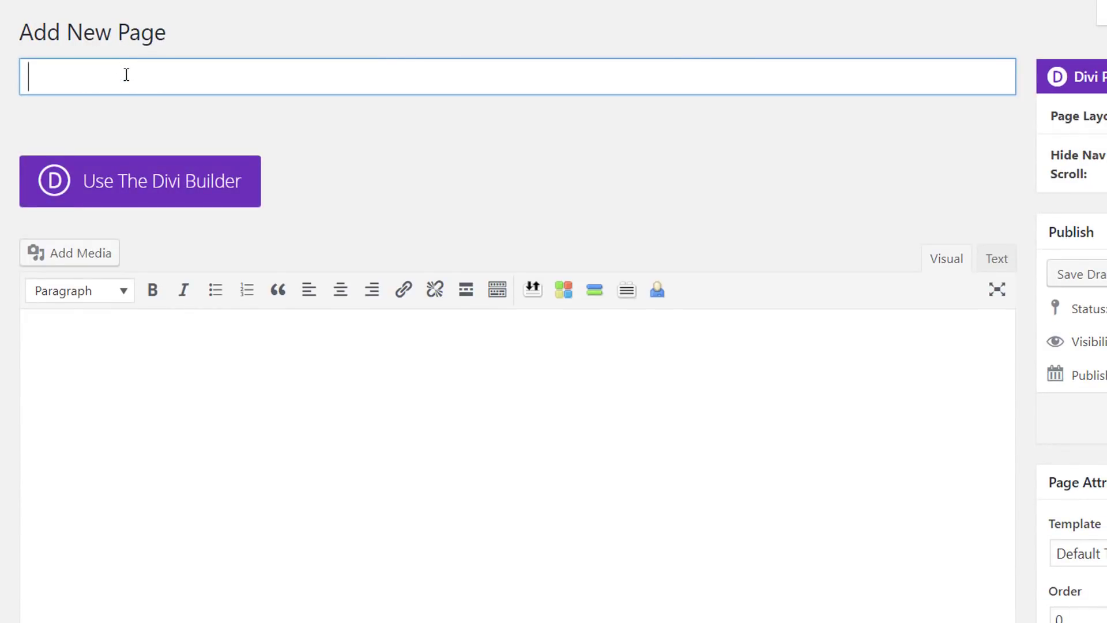
type("Navigation Page")
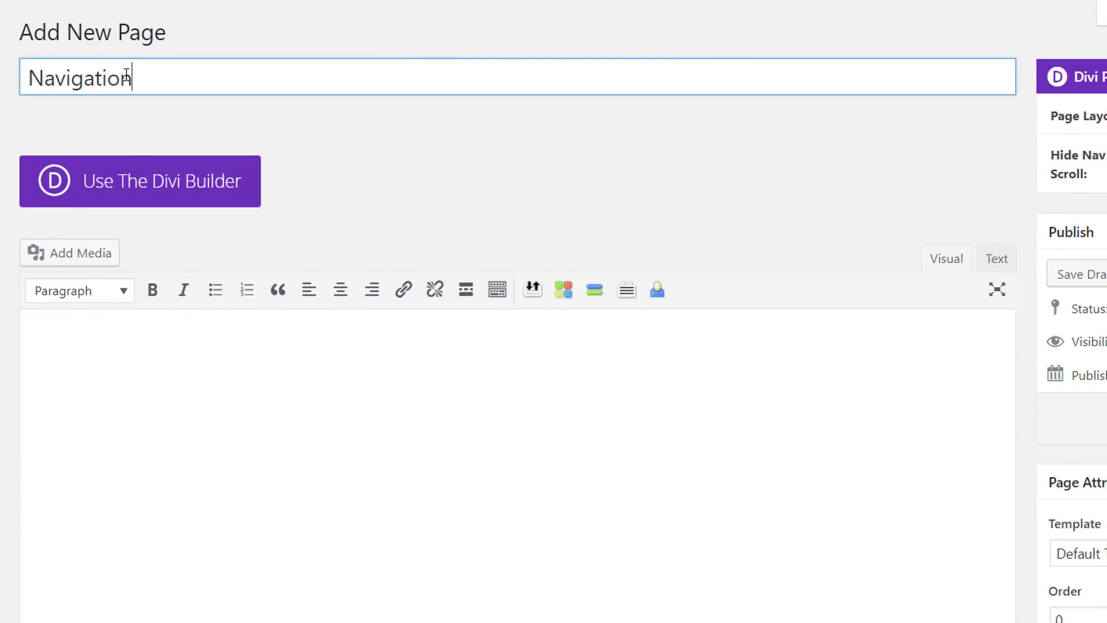
left_click(144, 185)
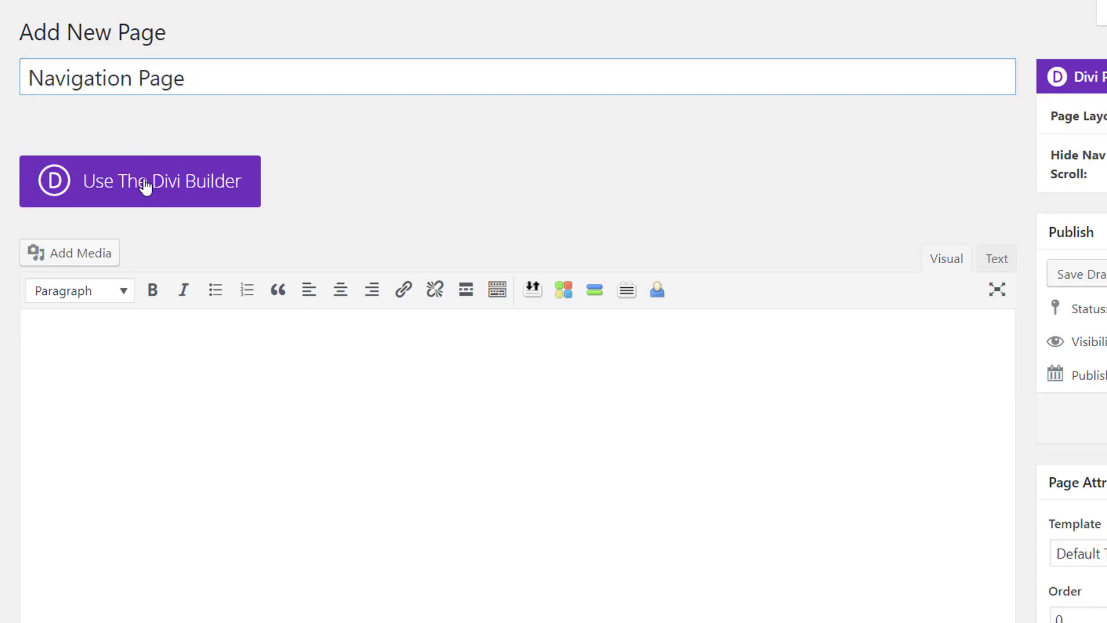
left_click(391, 197)
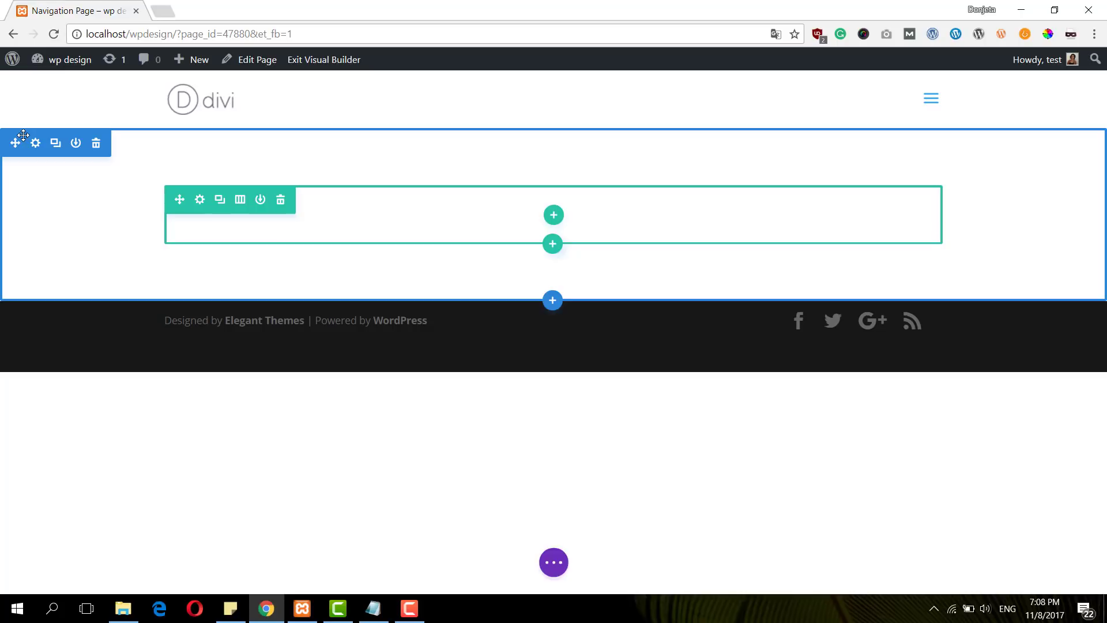
Step: Give the first row a single-column layout without adding a module
left_click(202, 196)
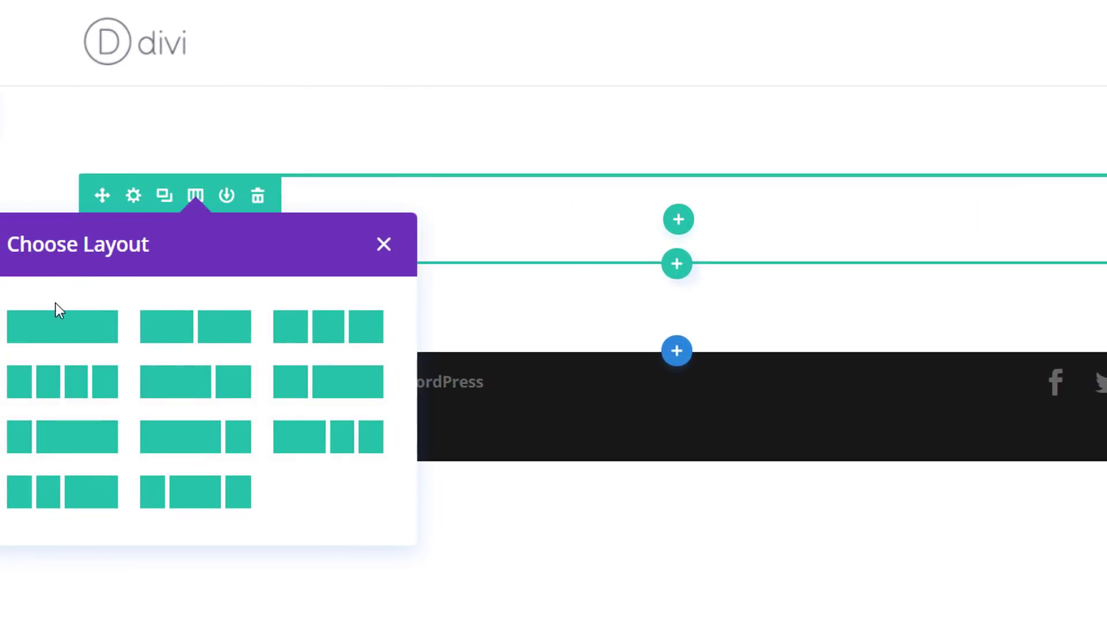
left_click(76, 325)
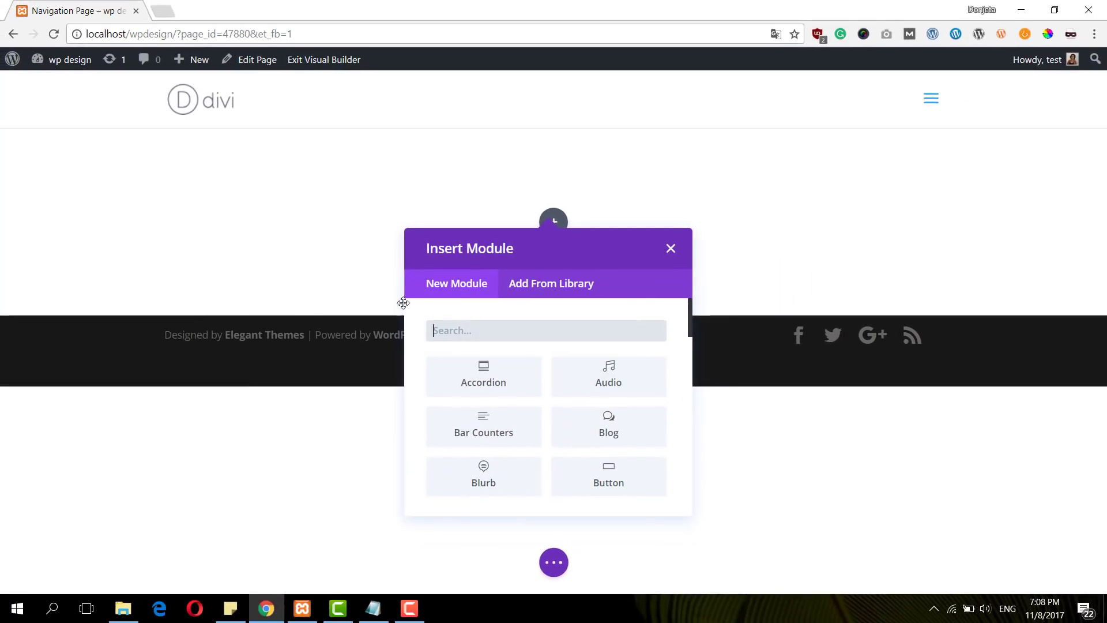
left_click(669, 249)
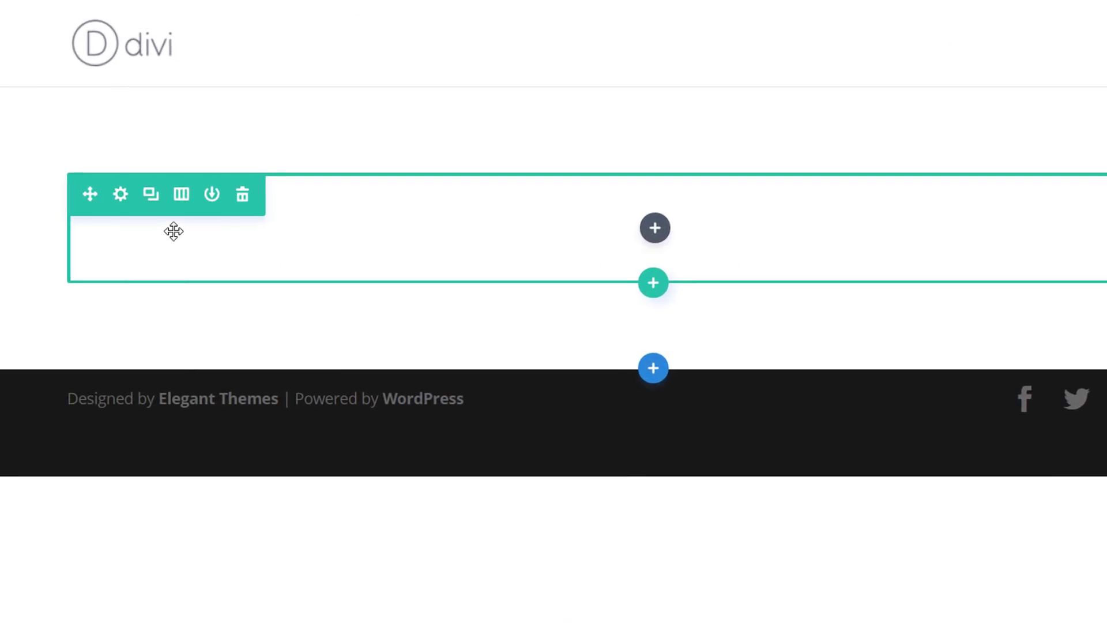
Step: Set the row background to the grayscale xxx2.jpg photo with No Repeat
left_click(122, 195)
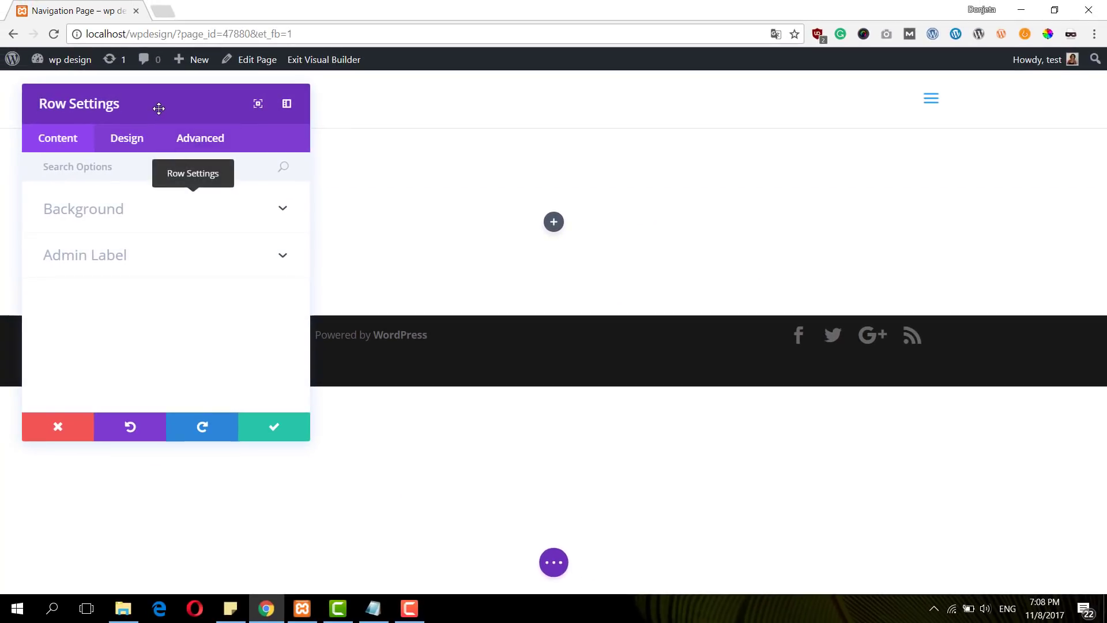
left_click_drag(156, 109, 646, 146)
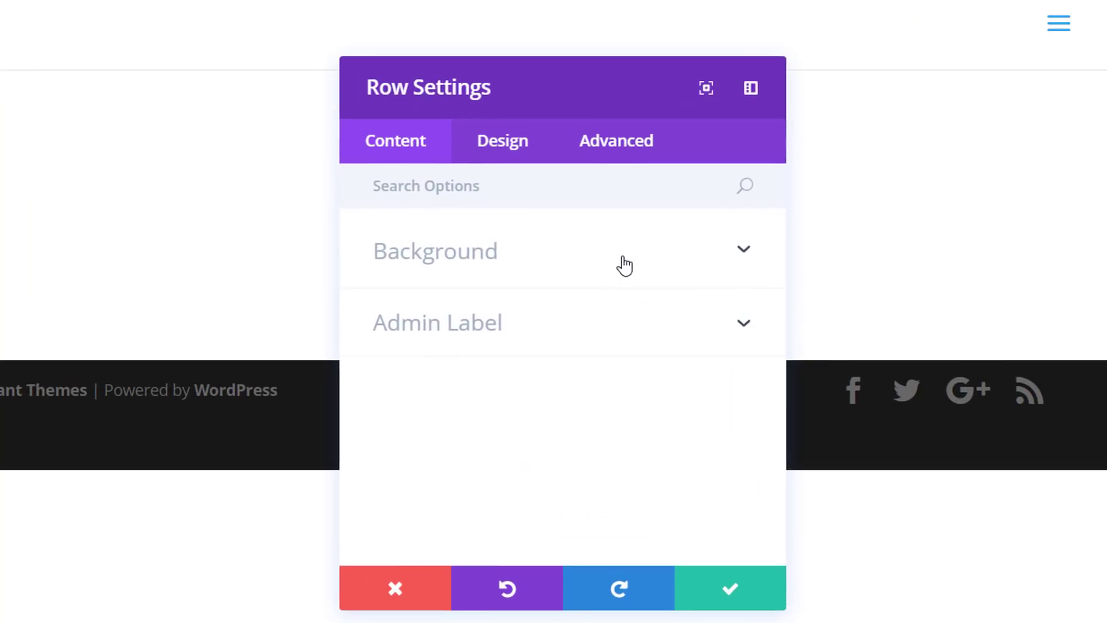
left_click(626, 264)
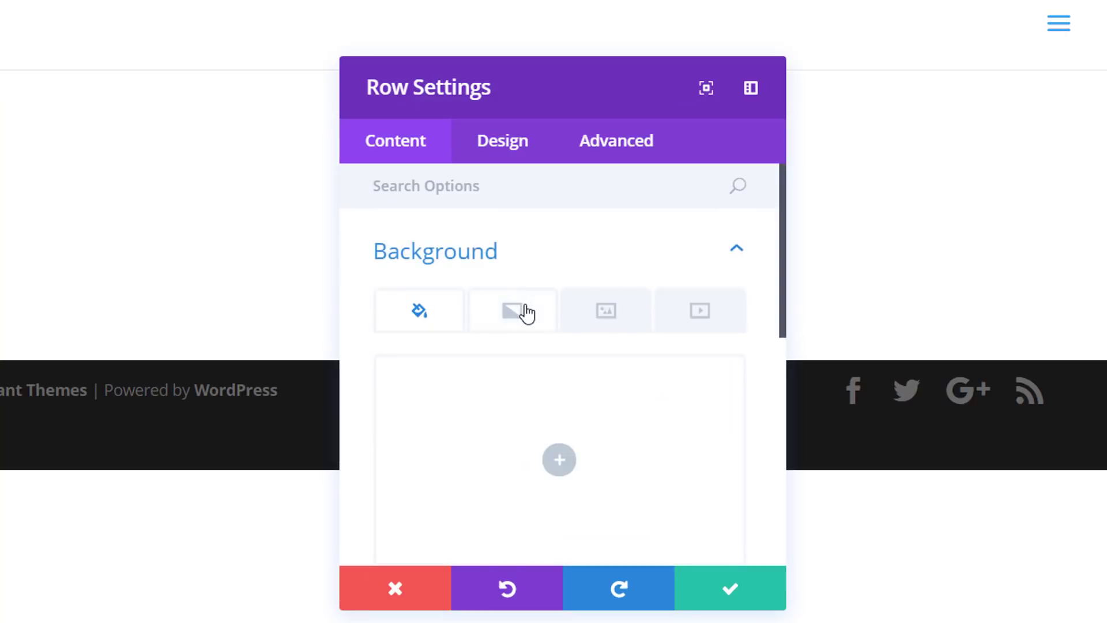
left_click(589, 318)
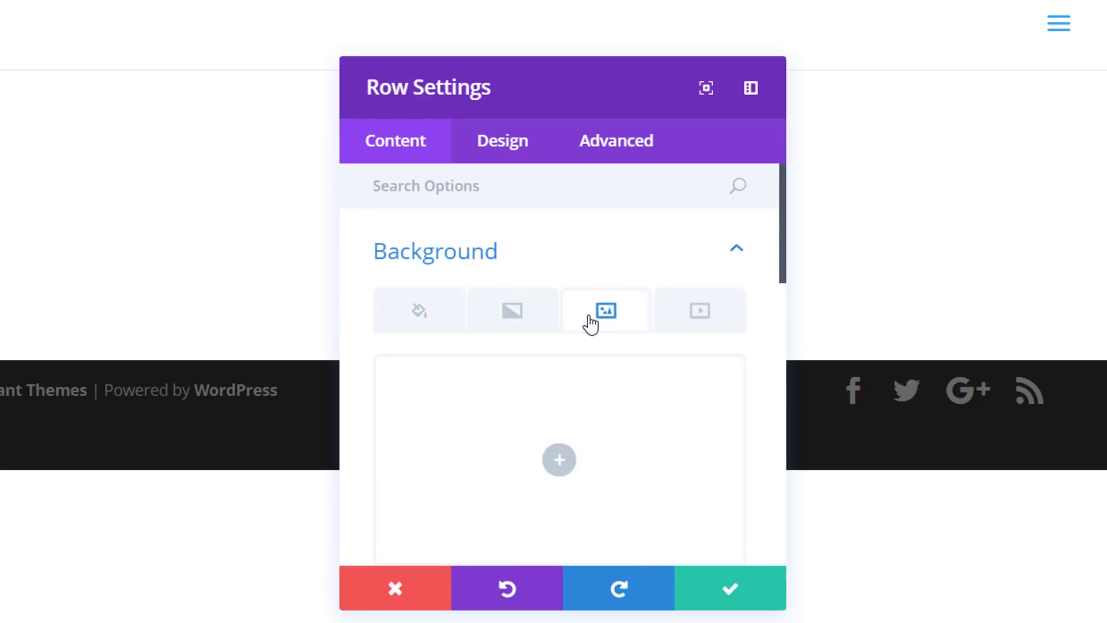
left_click(560, 455)
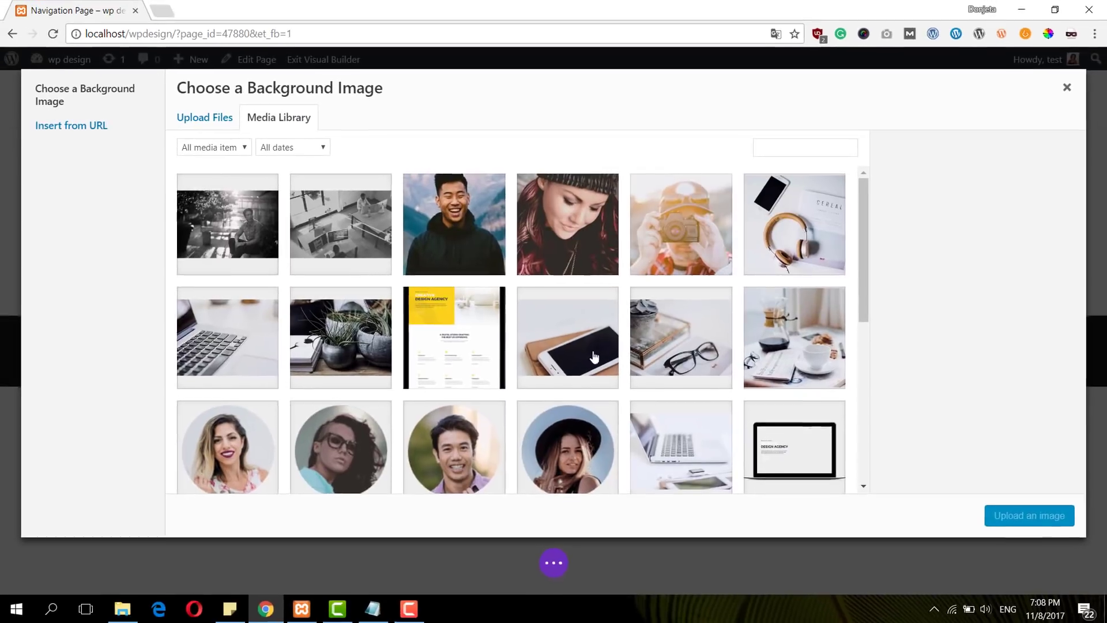
left_click(206, 231)
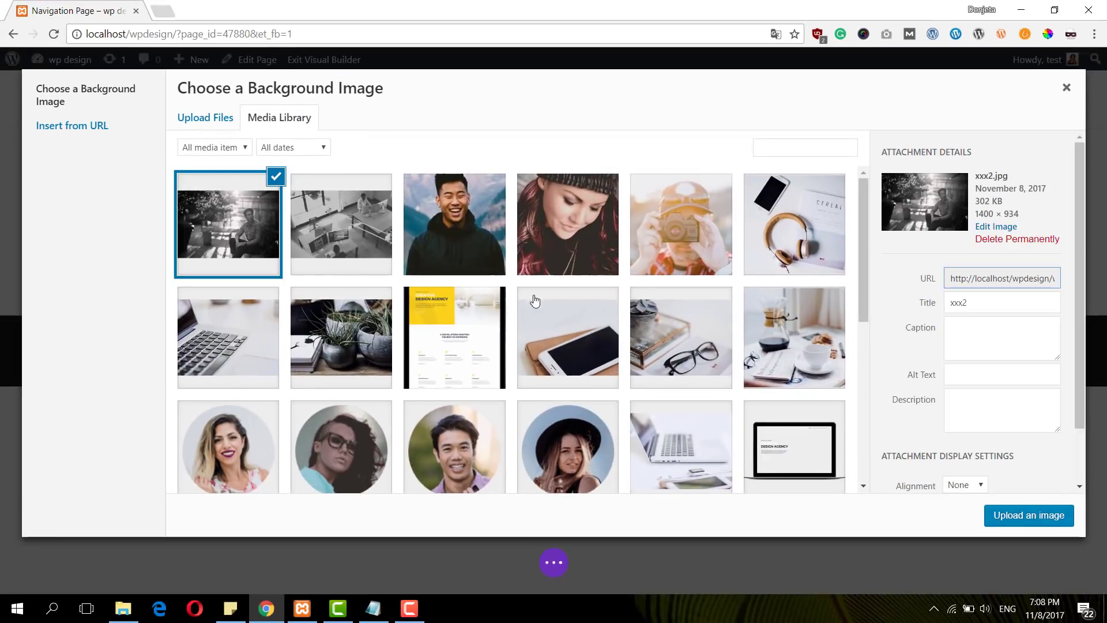
left_click(1028, 515)
scroll(692, 294, "down", 5)
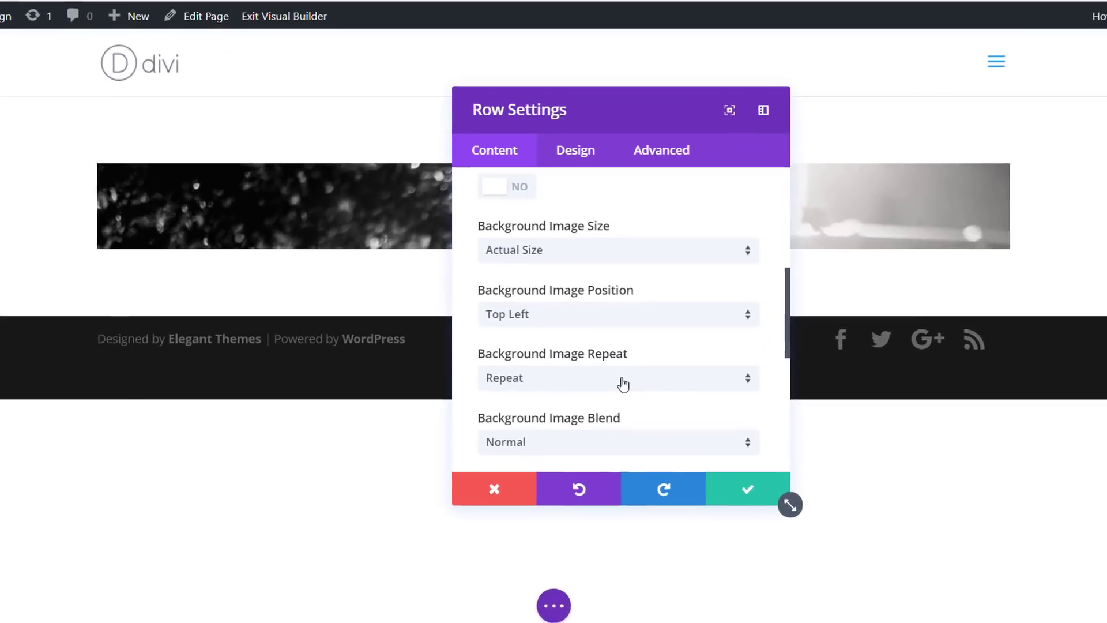
left_click(623, 384)
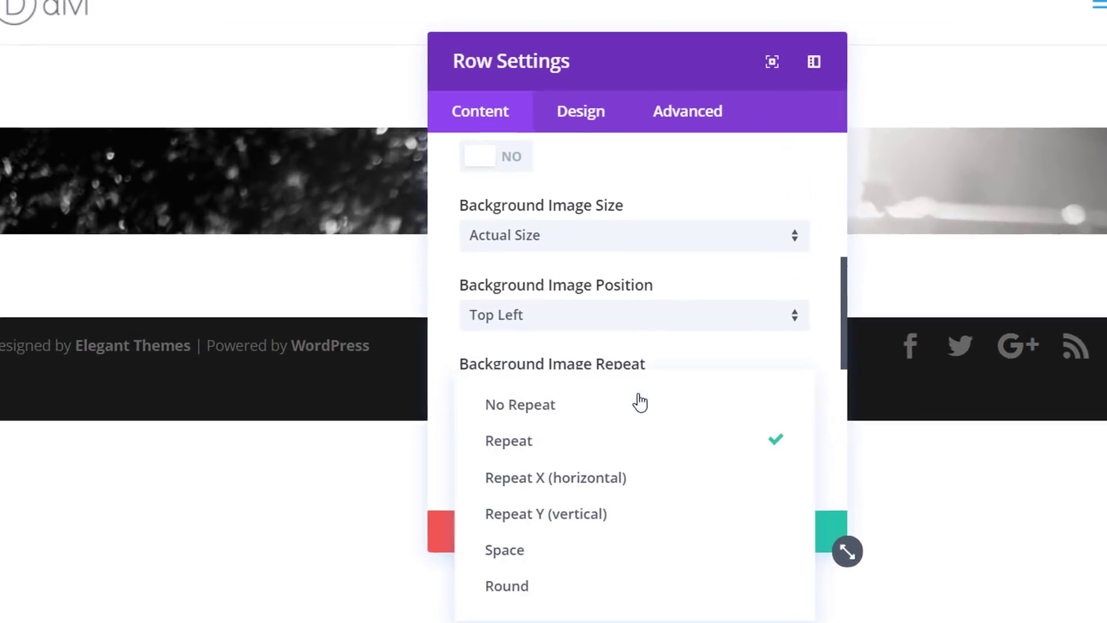
left_click(598, 386)
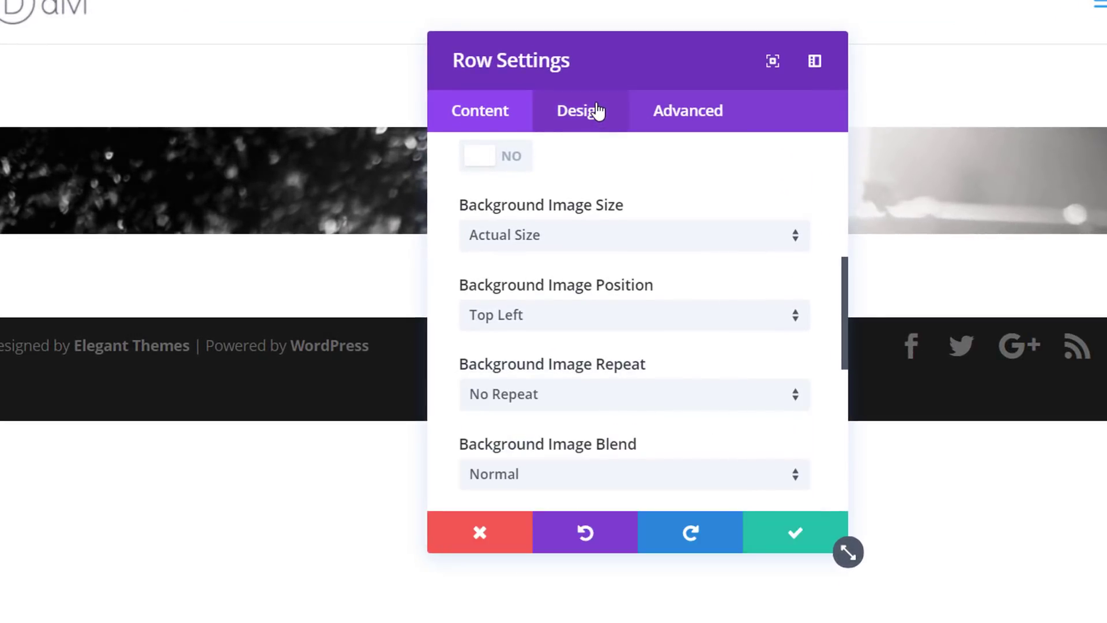
Step: Align the row right and give it a 100% custom width
left_click(597, 110)
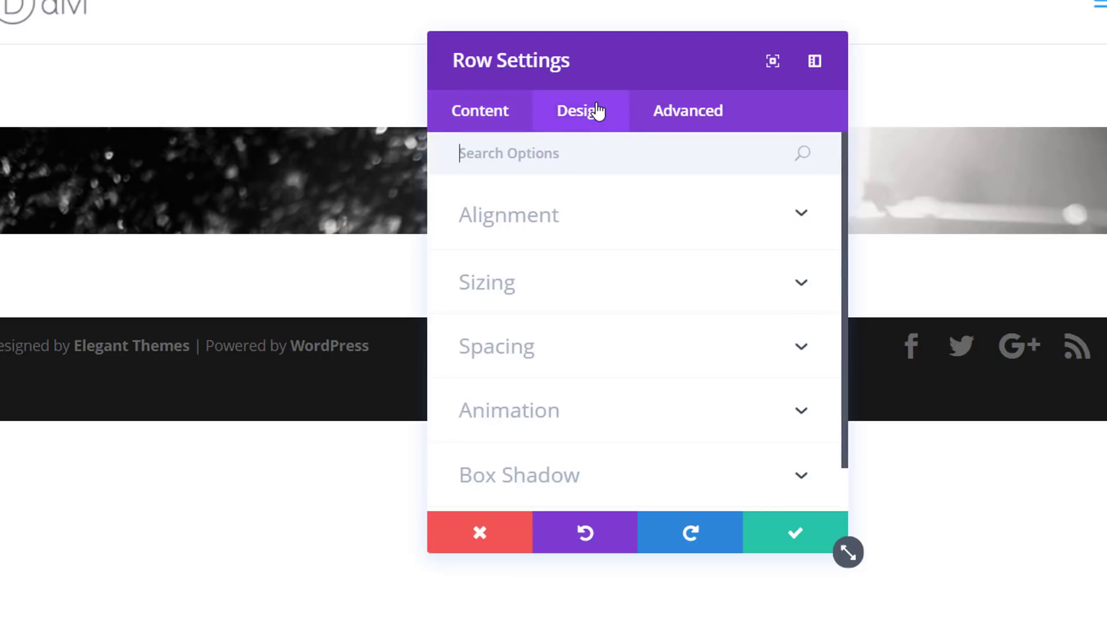
left_click(683, 238)
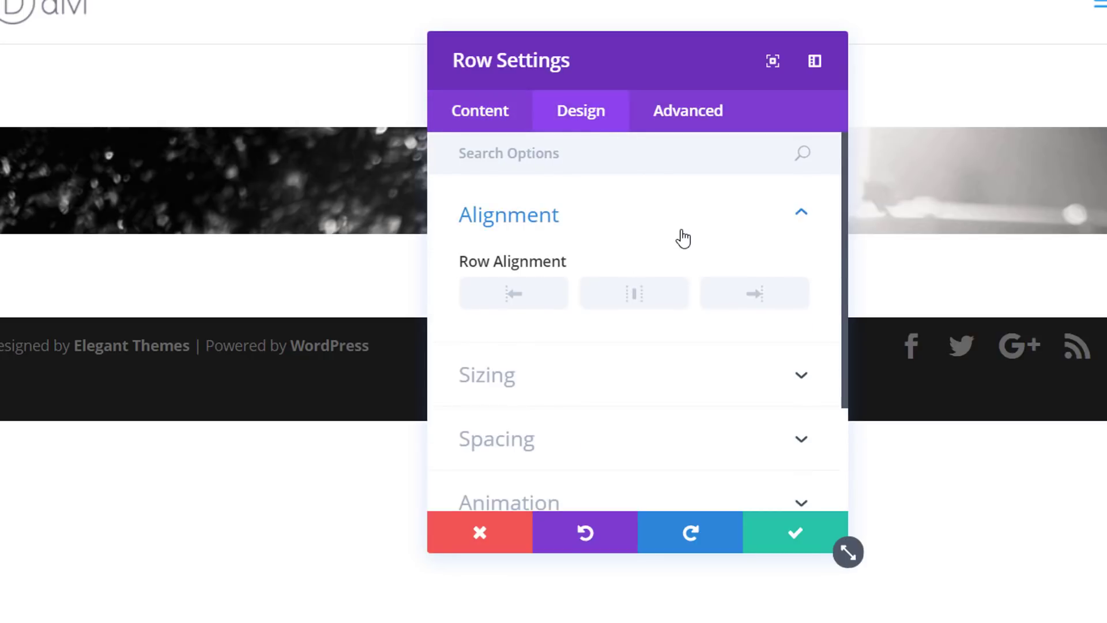
left_click(775, 294)
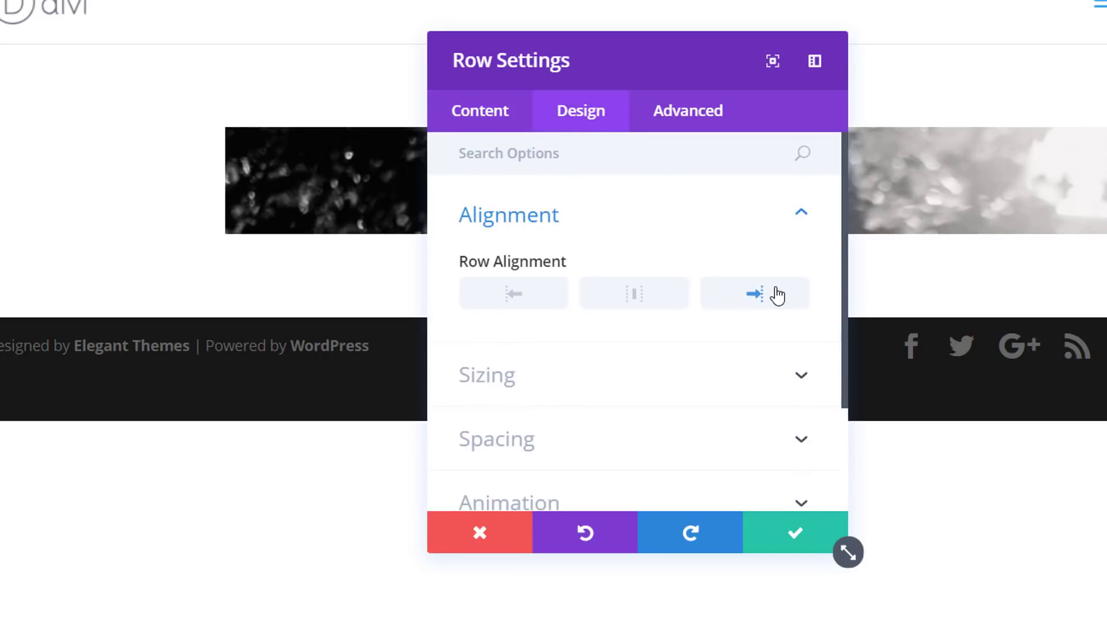
left_click(651, 381)
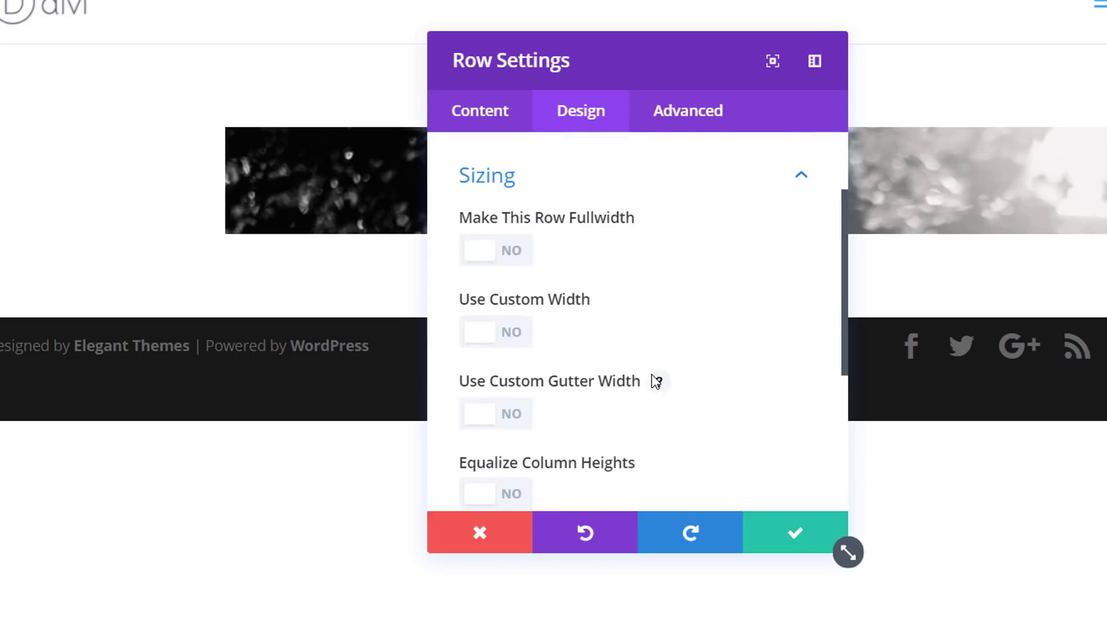
left_click(503, 332)
left_click(513, 335)
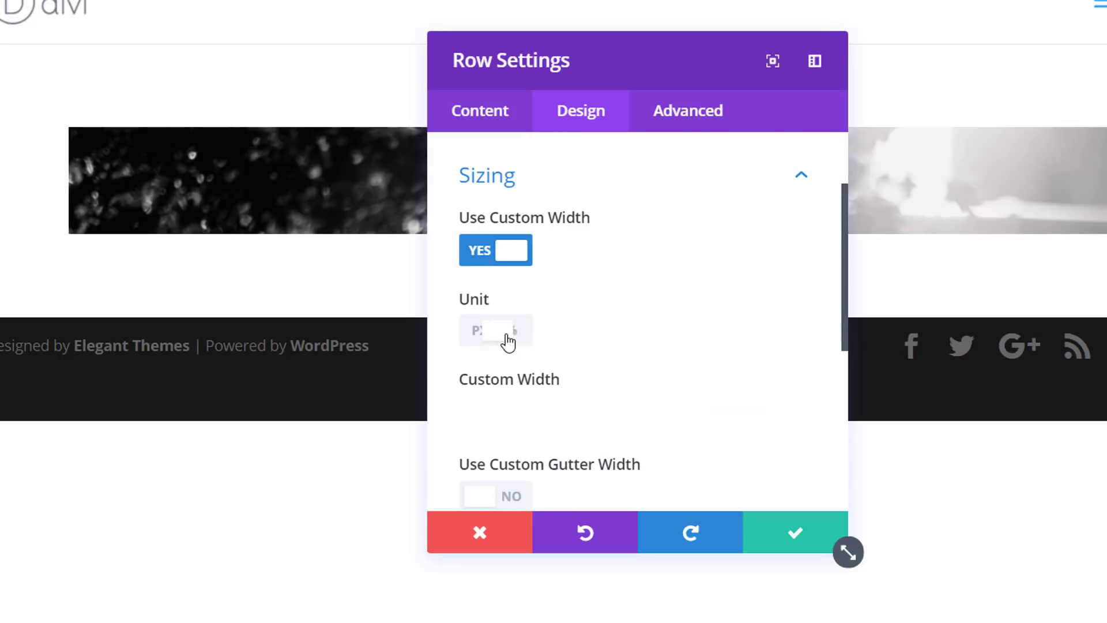
left_click(739, 409)
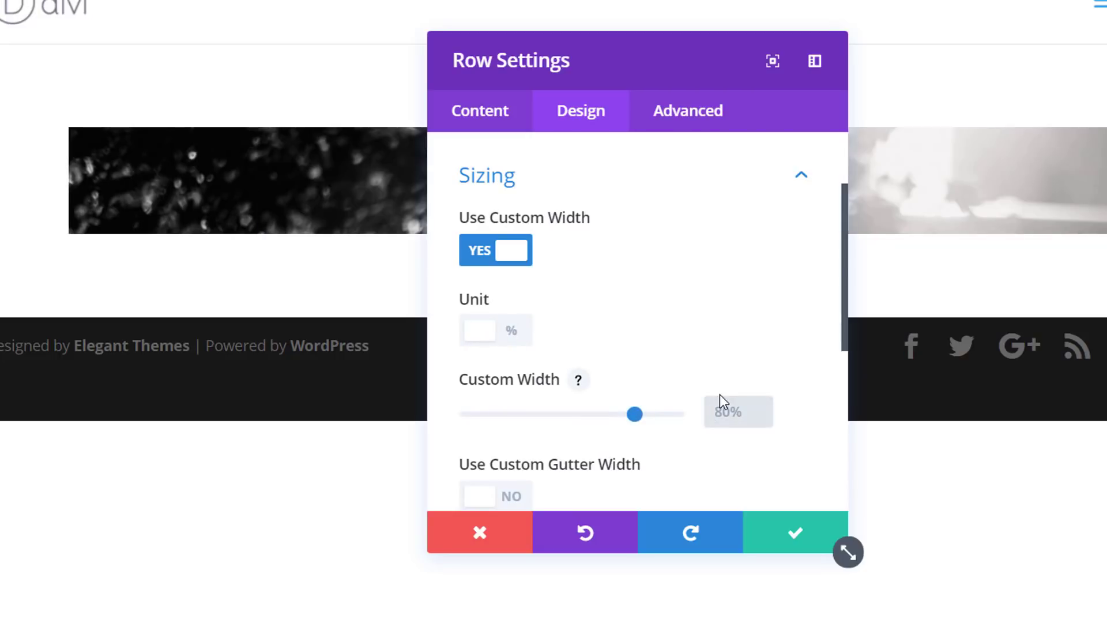
type("100%%")
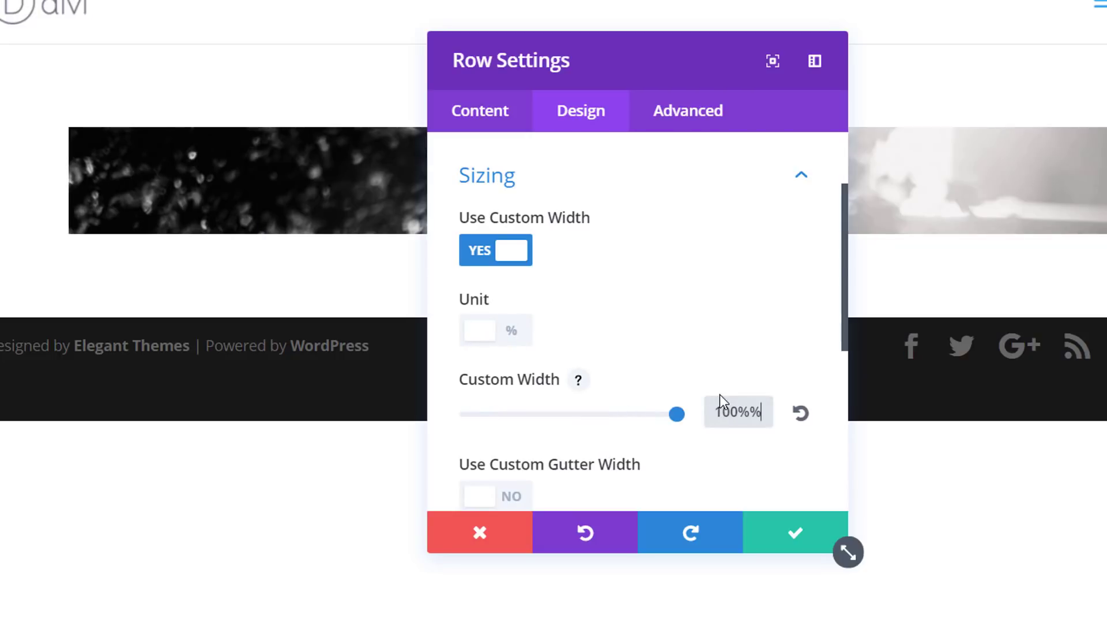
key("BackSpace")
Step: Give the row 5px top and bottom margins
scroll(682, 322, "down", 6)
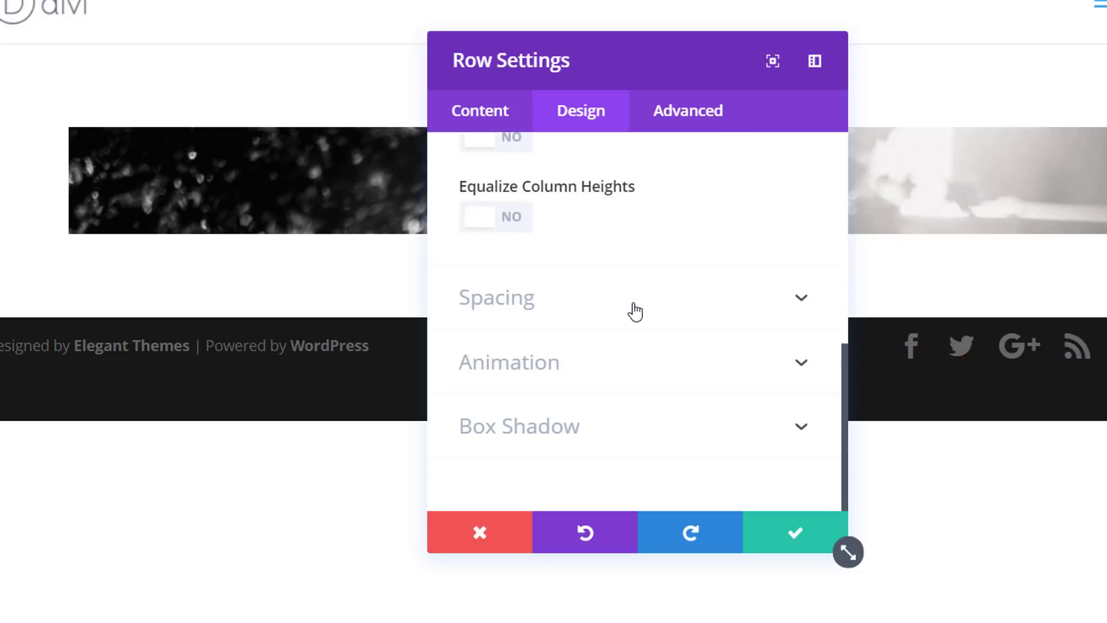
left_click(626, 304)
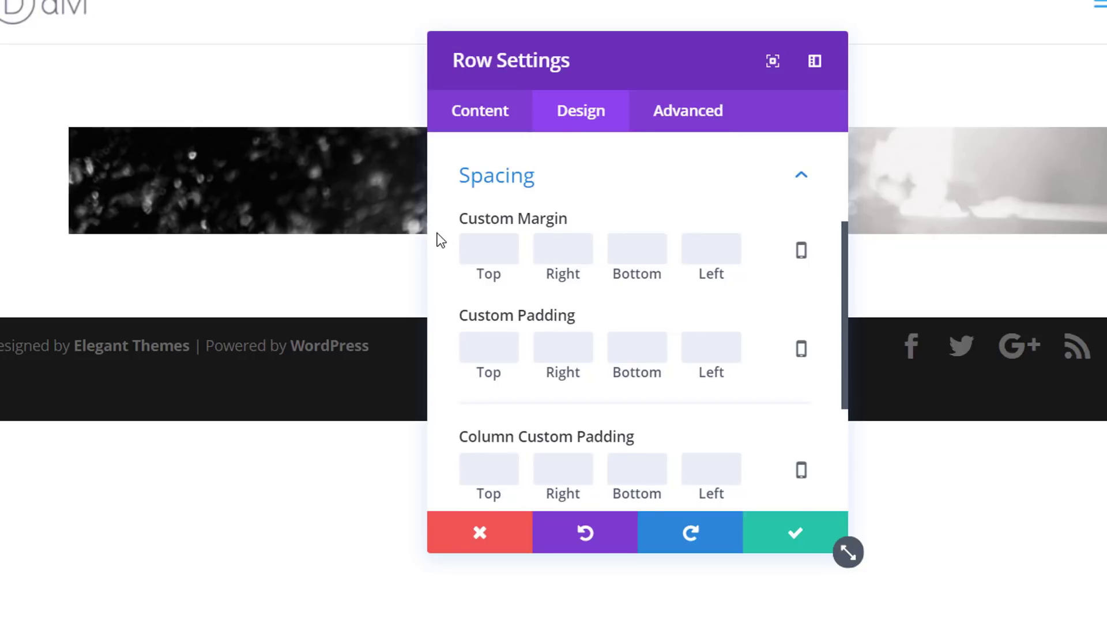
left_click(482, 249)
type("5")
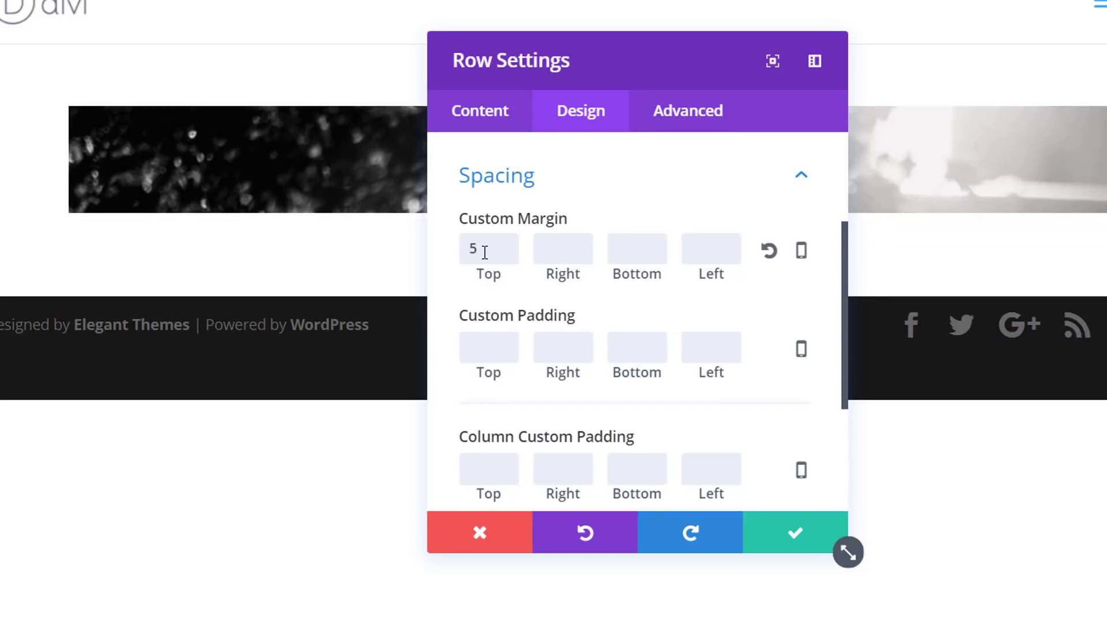
type("px")
double_click(484, 253)
key("ctrl+c")
left_click(653, 253)
key("ctrl+v")
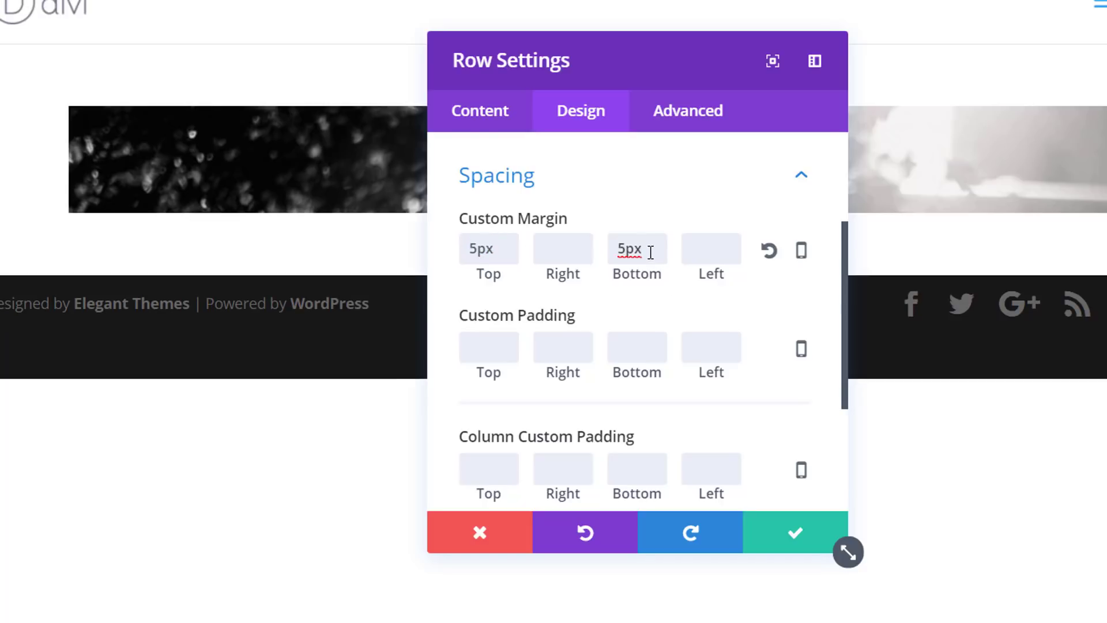
Step: Hide the row on tablets and phones
left_click(707, 115)
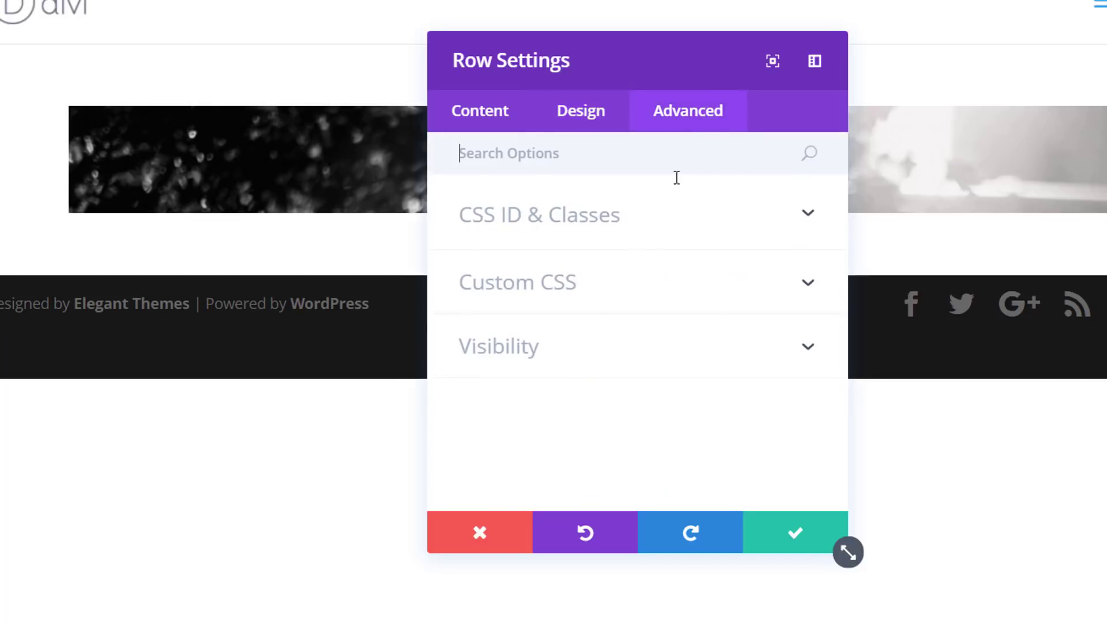
left_click(584, 357)
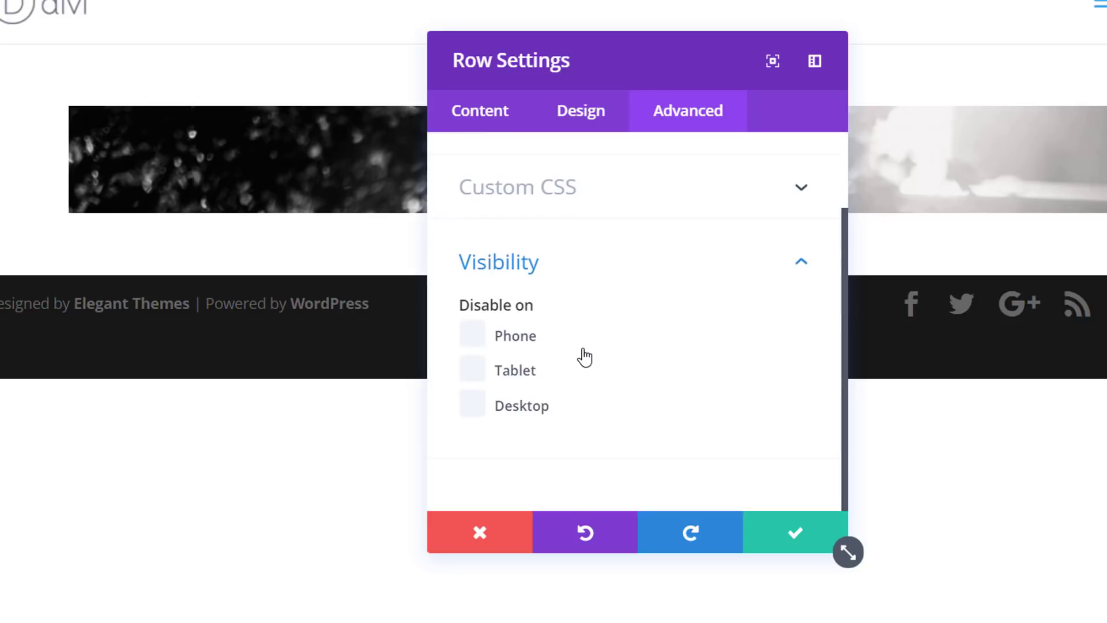
left_click(468, 372)
left_click(472, 339)
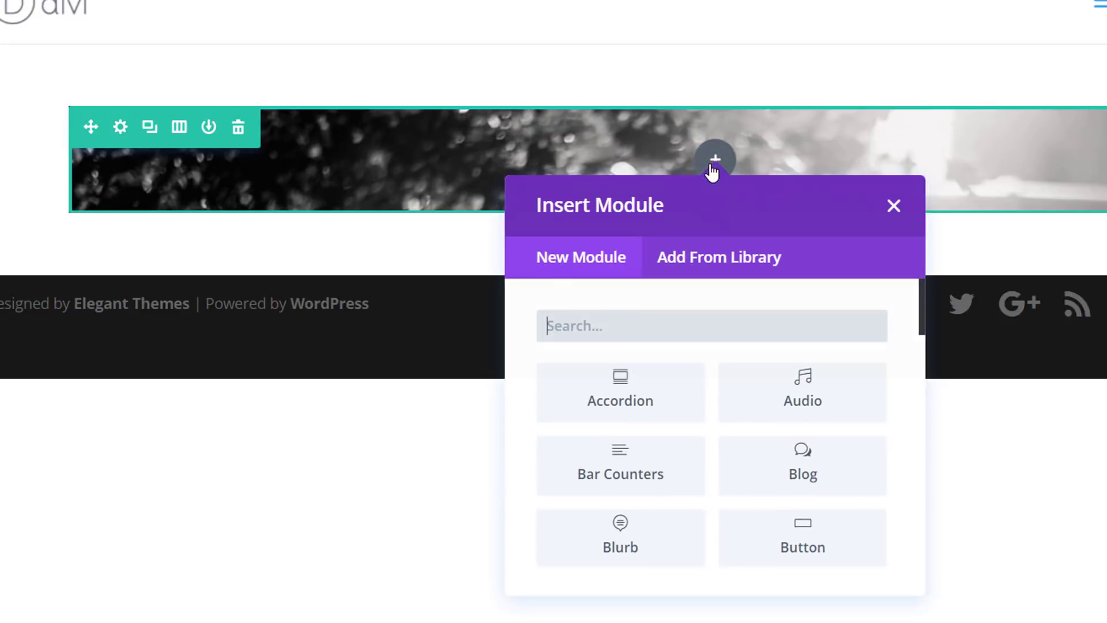
Step: Add a Text module to the row and paste the lorem ipsum text into it
type("Text")
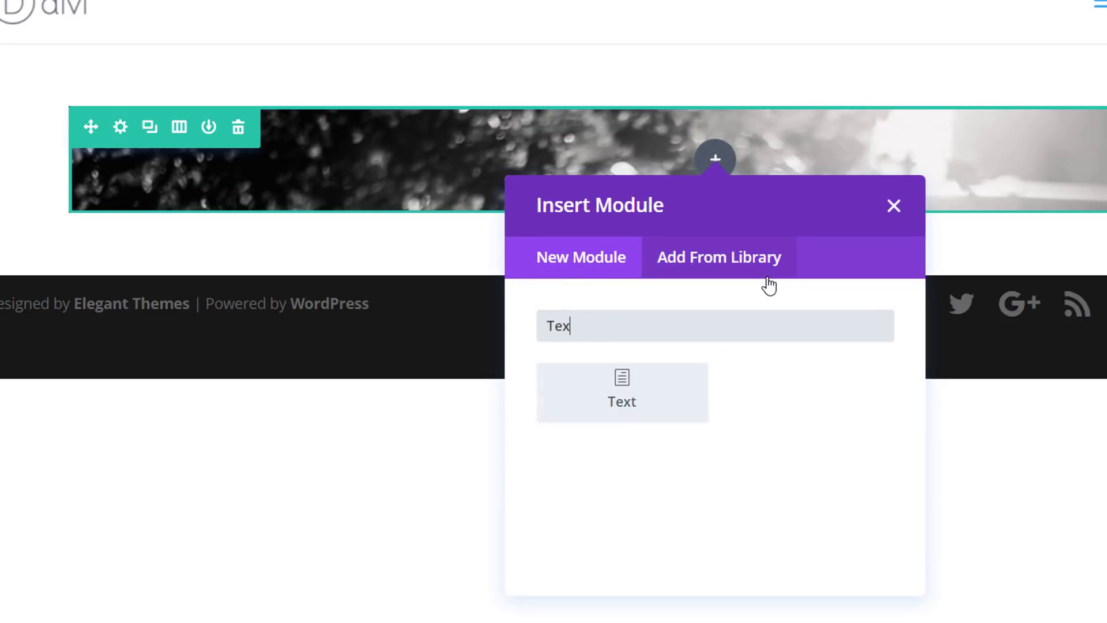
left_click(658, 394)
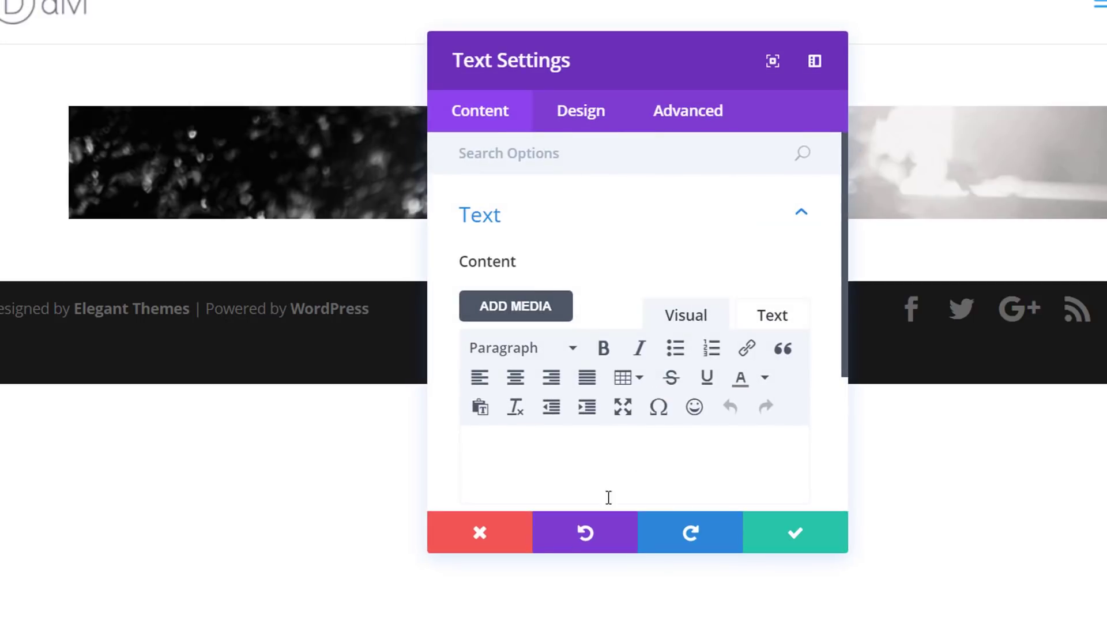
key("alt+Tab")
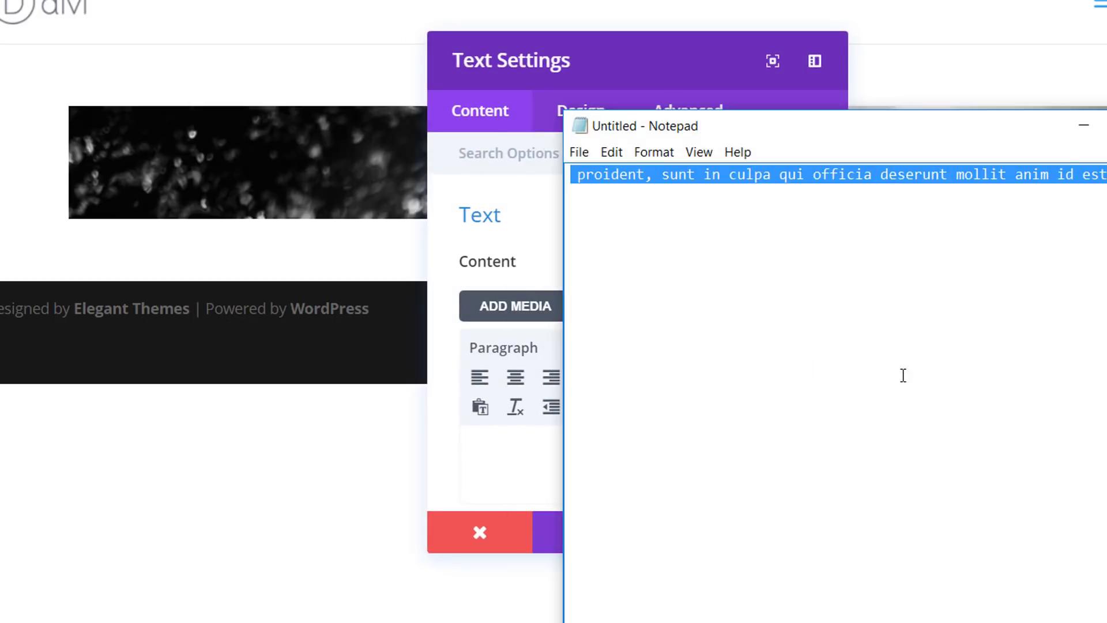
key("alt+Tab")
left_click(525, 472)
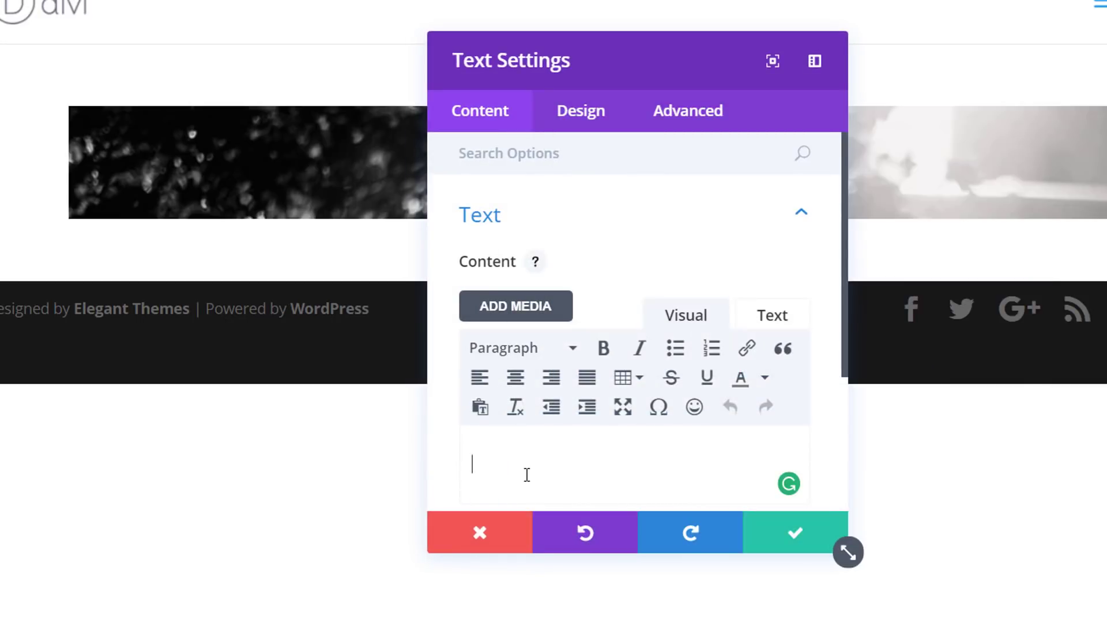
type("Lorem ipsum dolor sit amet, consectetur adipiscing elit, sed do eiusmod tempor incididunt ut labore et dolore magna aliqua. Ut enim ad minim veniam, quis nostrud exercitation ullamco laboris nisi ut aliquip ex ea commodo consequat. Duis aute irure dolor in reprehenderit in voluptate velit esse cillum dolore eu fugiat nulla pariatur. Excepteur sint occaecat cupidatat non proident, sunt in culpa qui officia deserunt mollit anim id est laborum.")
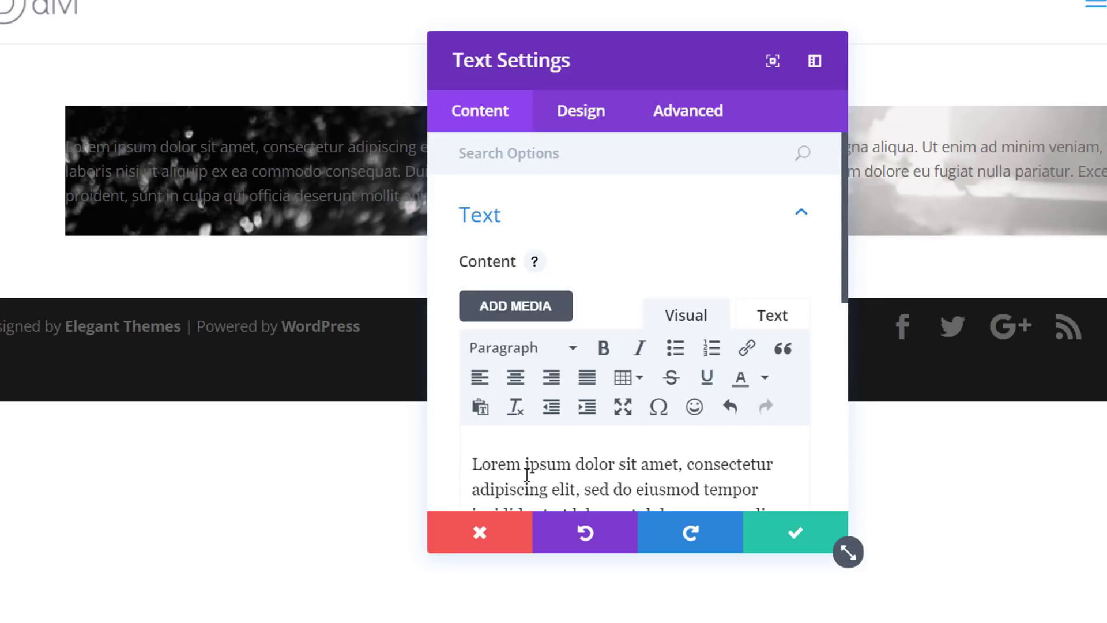
Step: Set the body text font to Andika at 13px size
left_click(582, 121)
left_click_drag(848, 552, 966, 614)
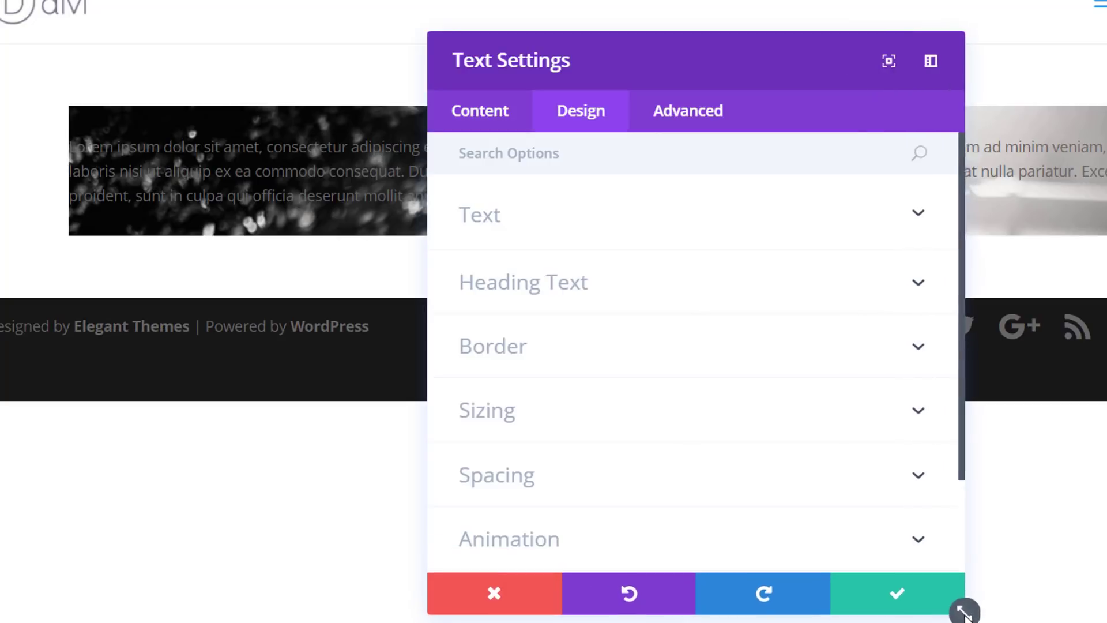
left_click(632, 237)
scroll(646, 289, "down", 2)
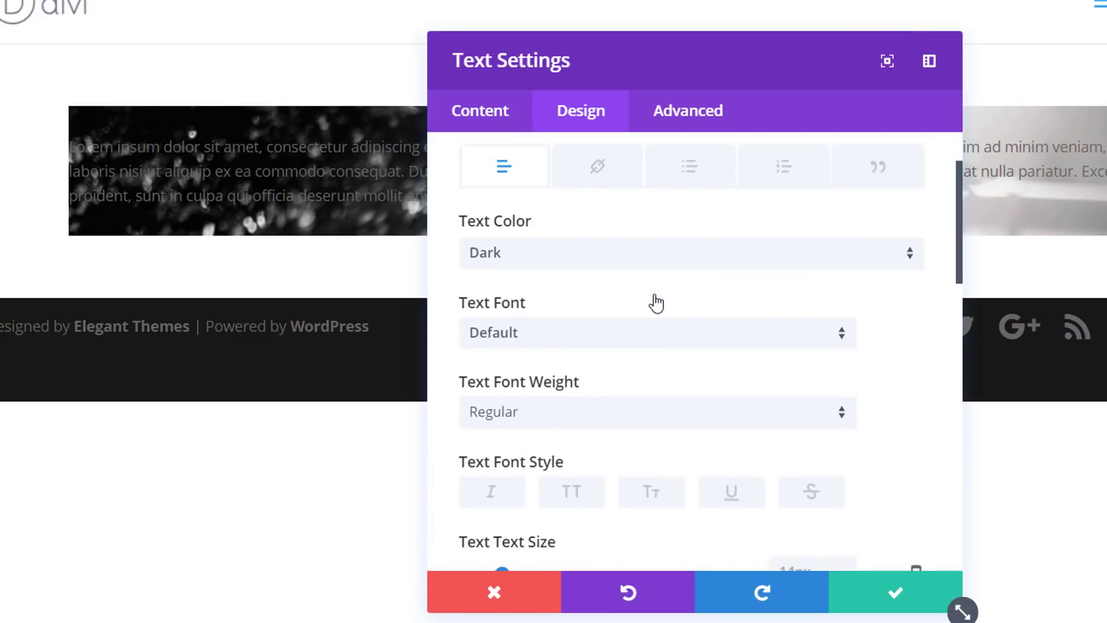
left_click(635, 343)
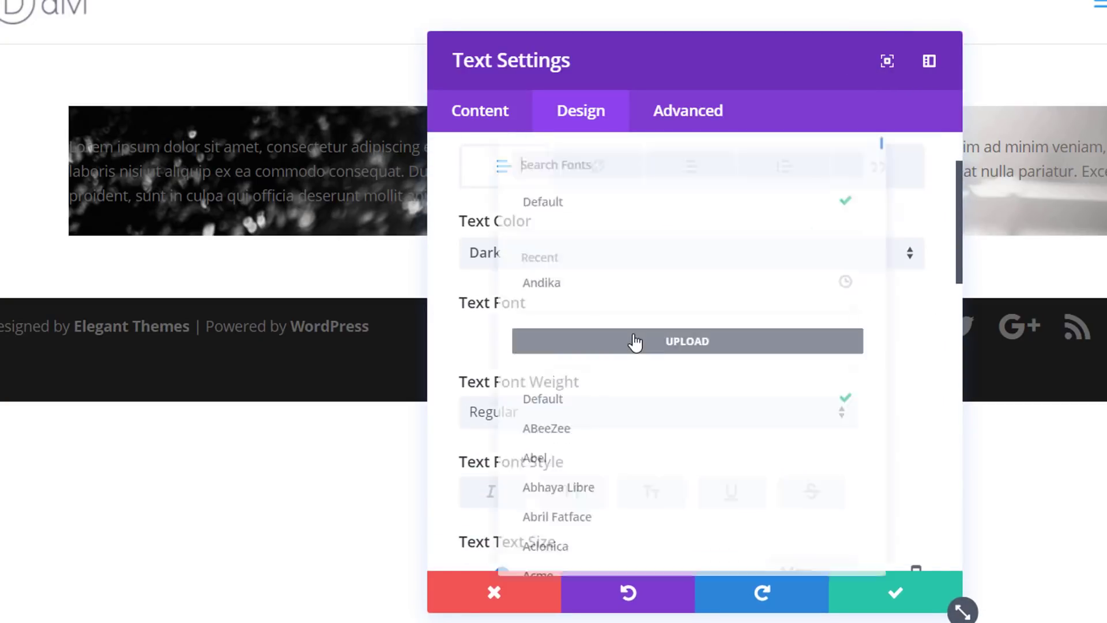
type("Andika")
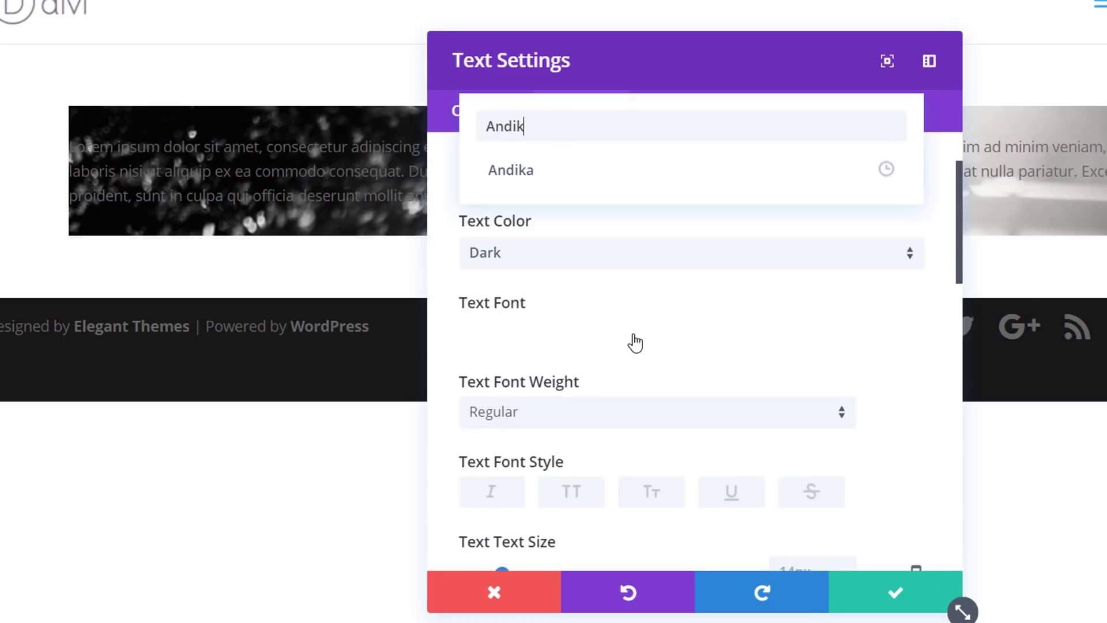
left_click(672, 180)
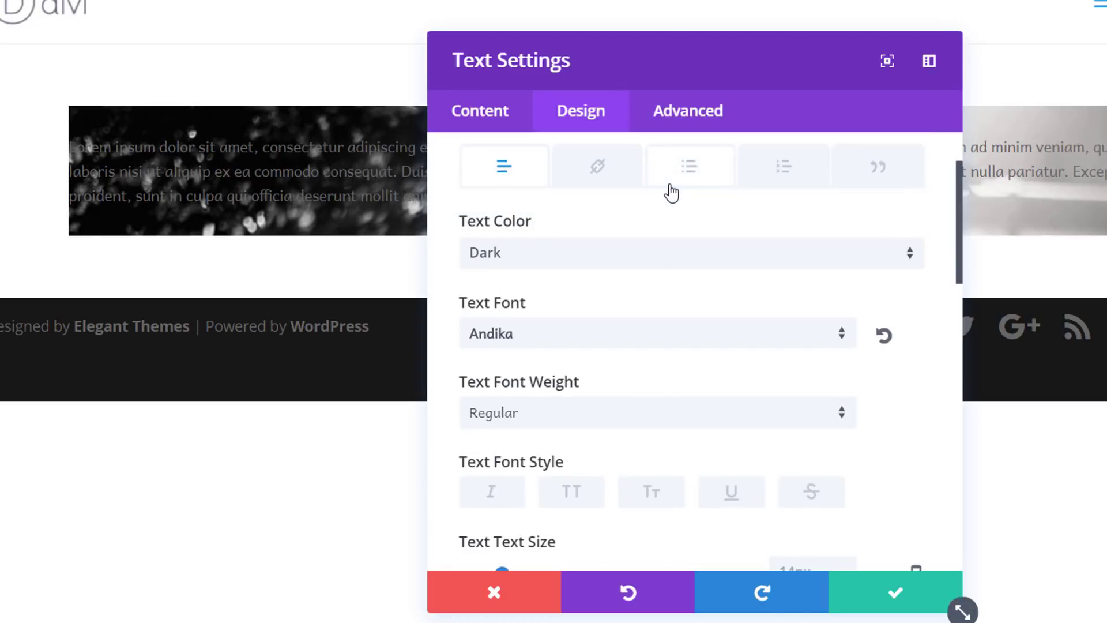
scroll(666, 358, "down", 2)
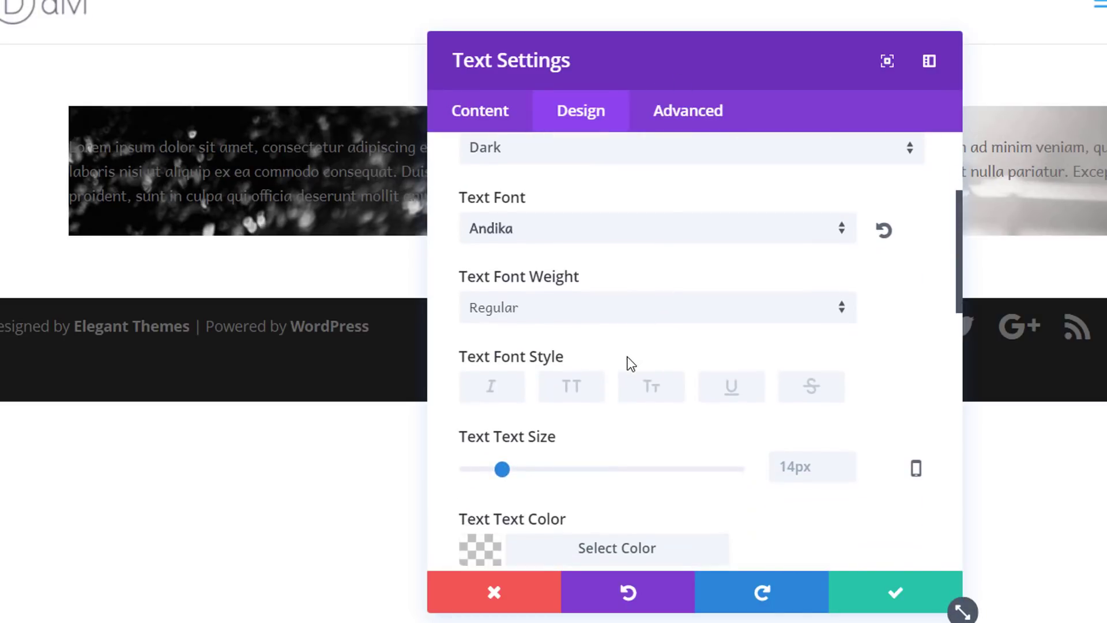
scroll(632, 364, "down", 2)
left_click(809, 365)
type("13")
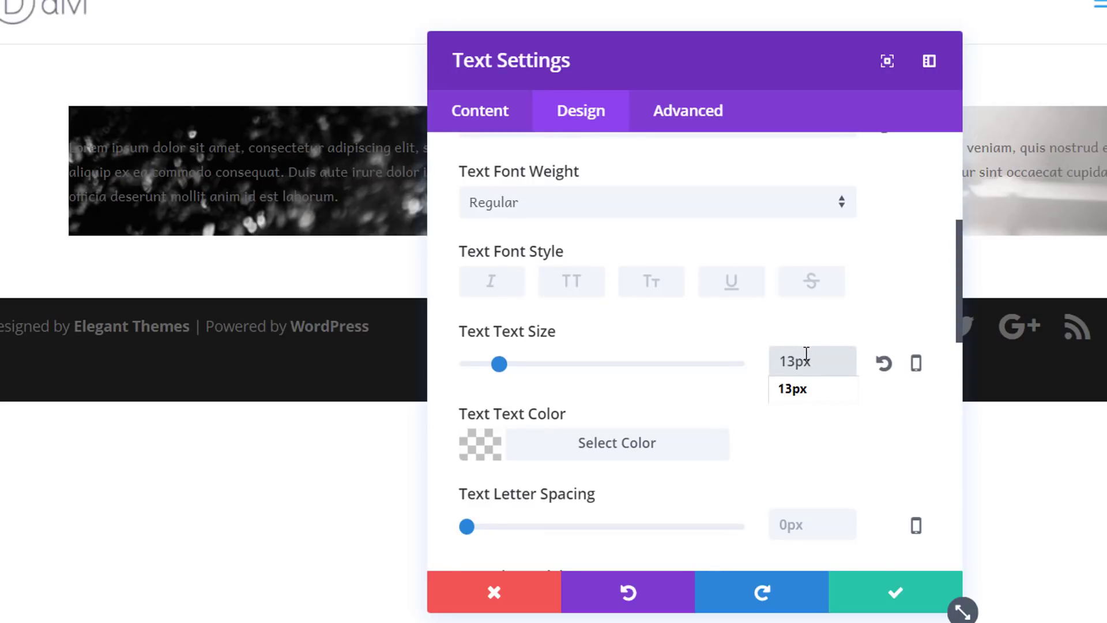
Step: Make the text black and tighten its line height
scroll(543, 403, "down", 2)
left_click(571, 345)
scroll(554, 402, "down", 4)
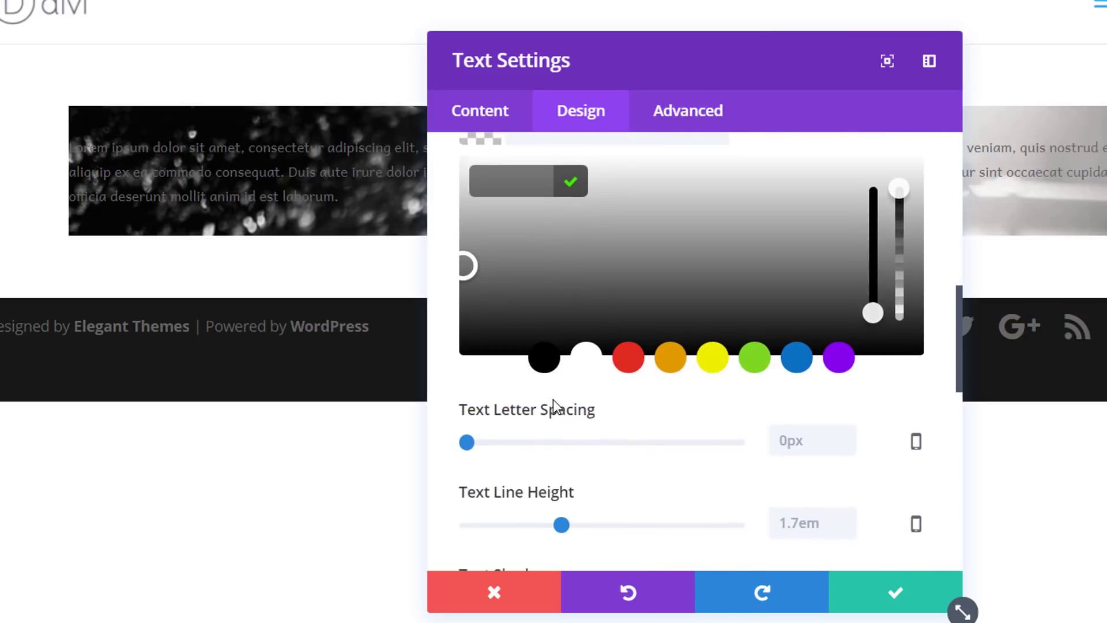
left_click(544, 359)
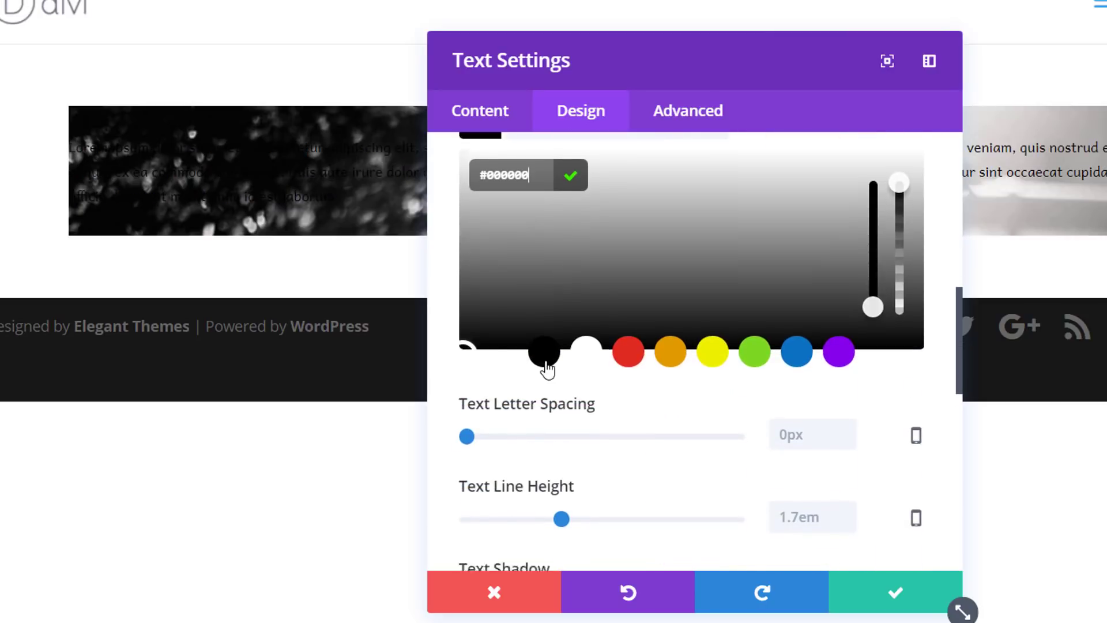
scroll(550, 378, "down", 2)
left_click_drag(530, 432, 485, 431)
scroll(488, 425, "down", 4)
scroll(750, 372, "down", 5)
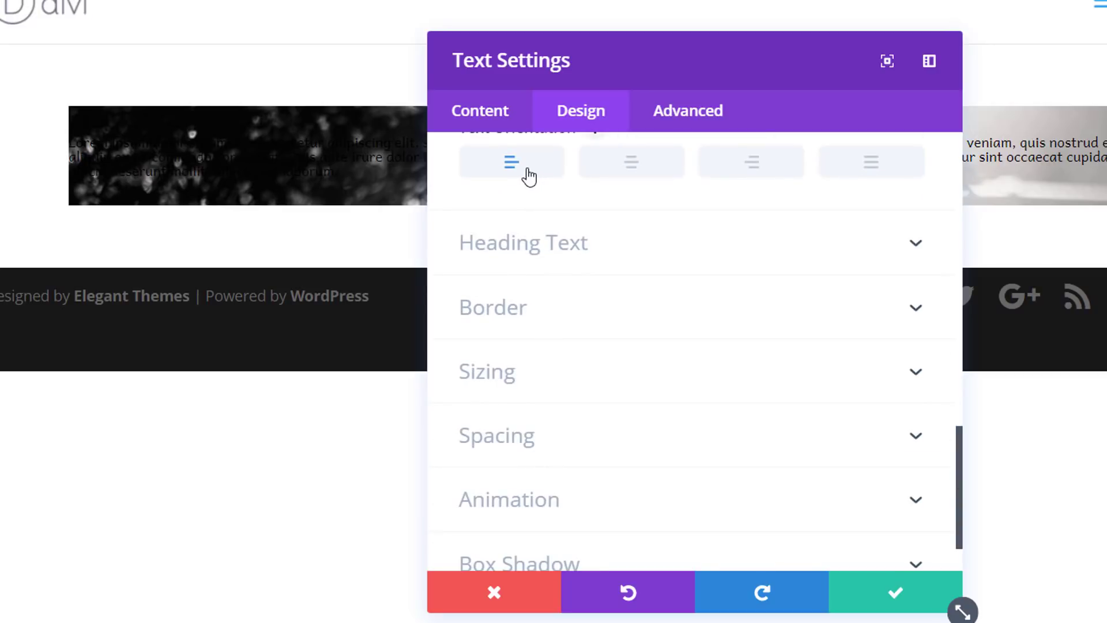
Step: Narrow the text module to about 18% width with 150px top and -20% left margins
left_click(607, 394)
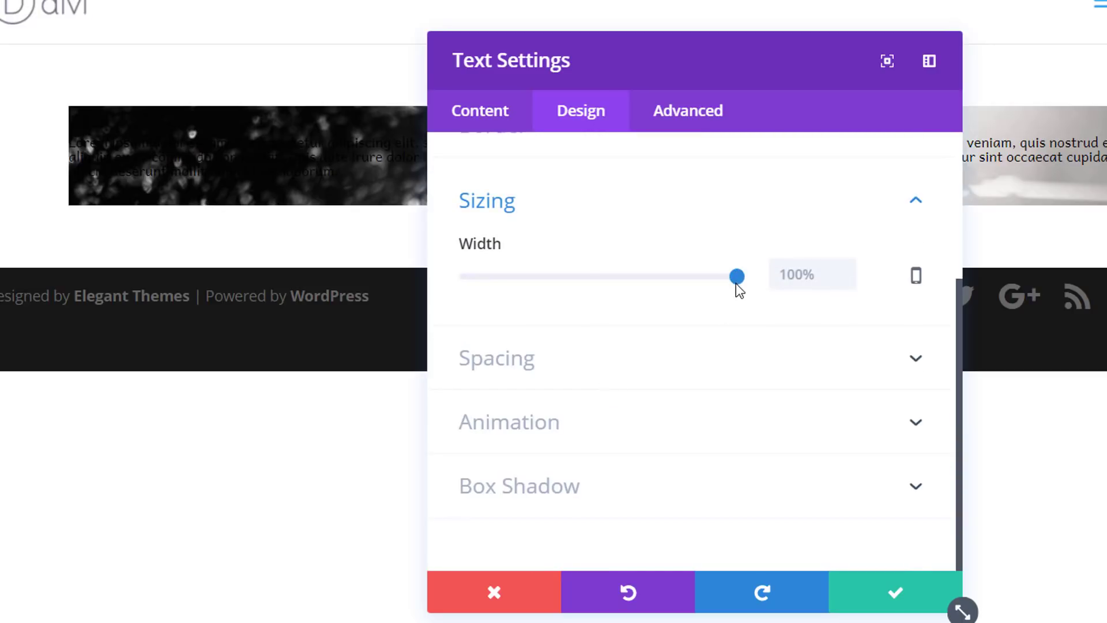
left_click_drag(736, 283, 518, 283)
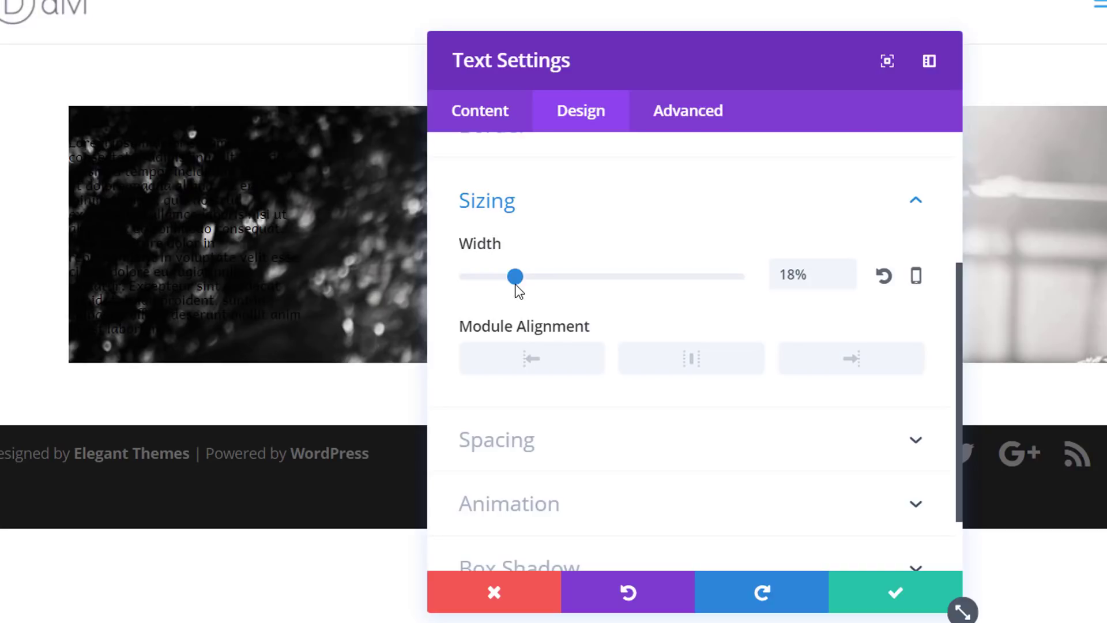
left_click(662, 446)
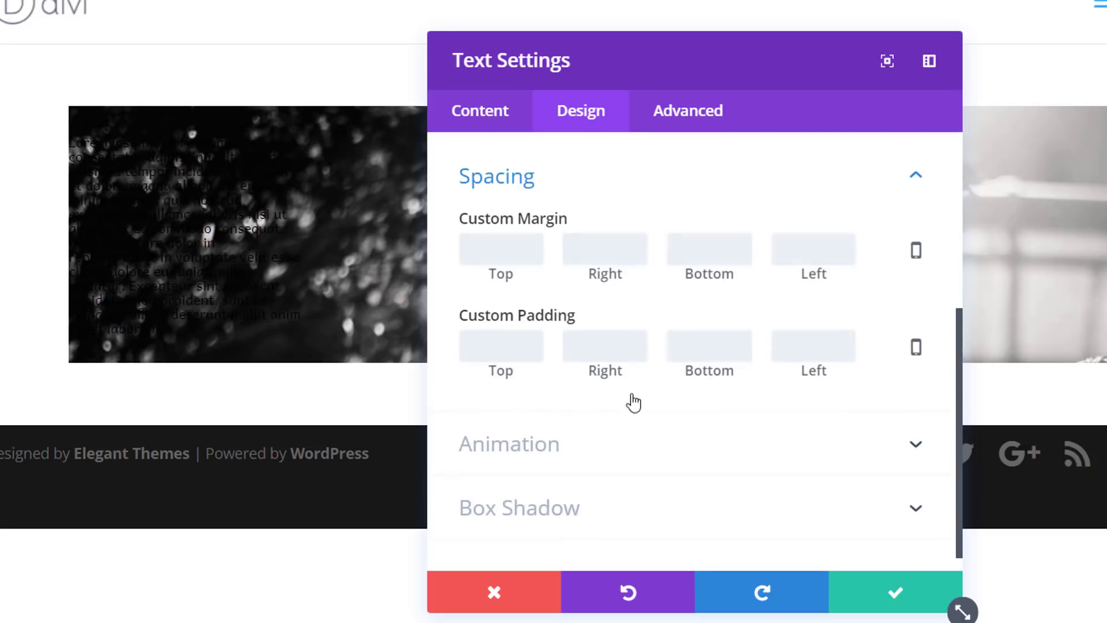
left_click(491, 238)
type("150px")
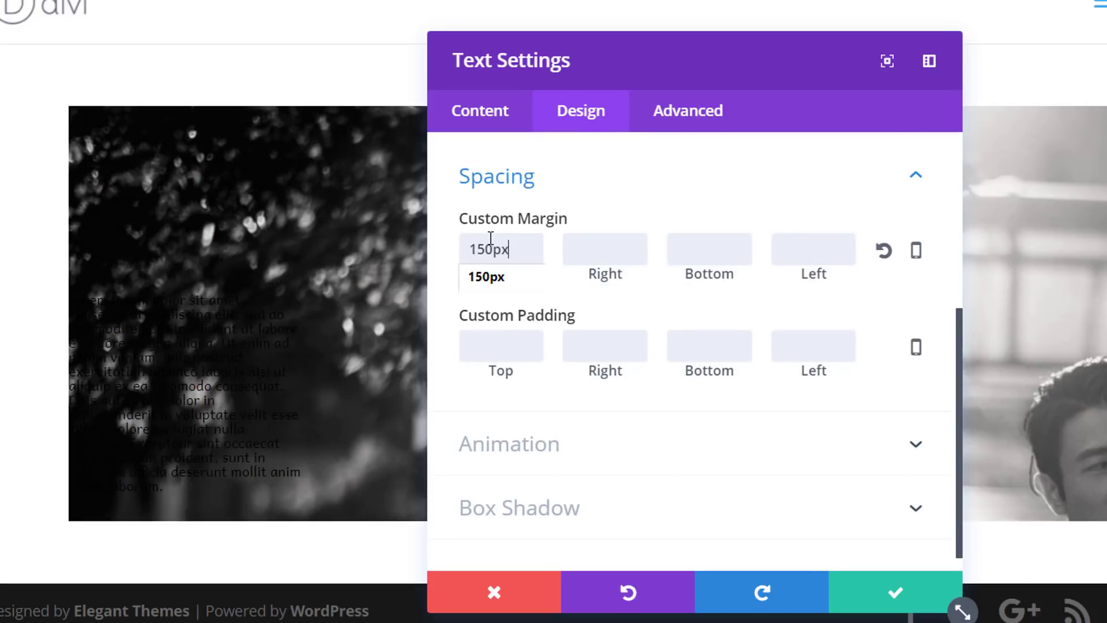
key("Tab")
type("-")
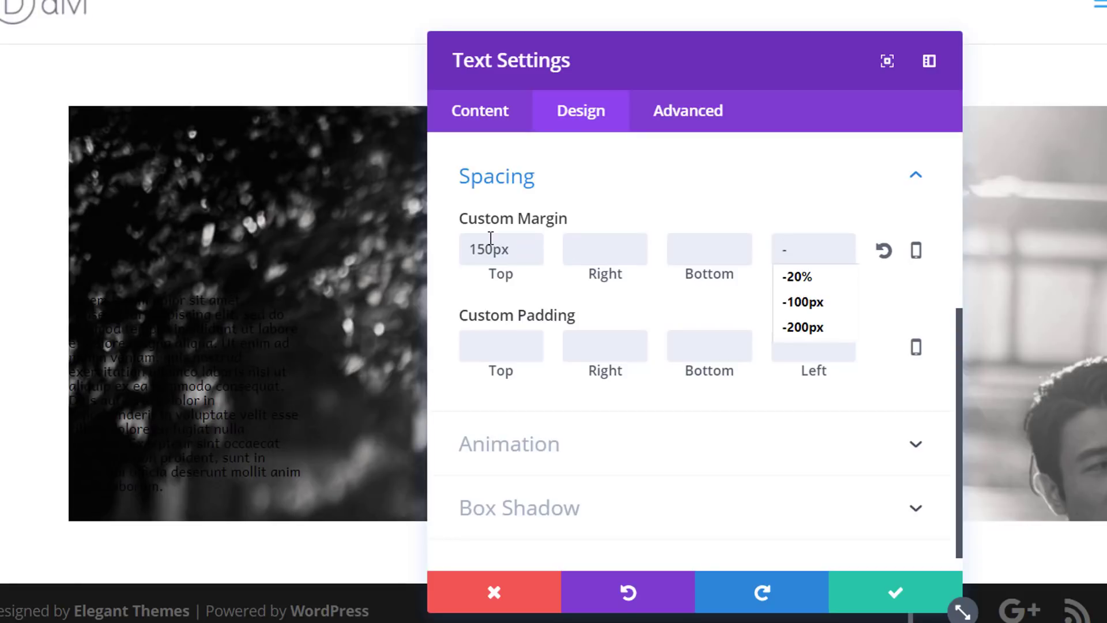
type("20%")
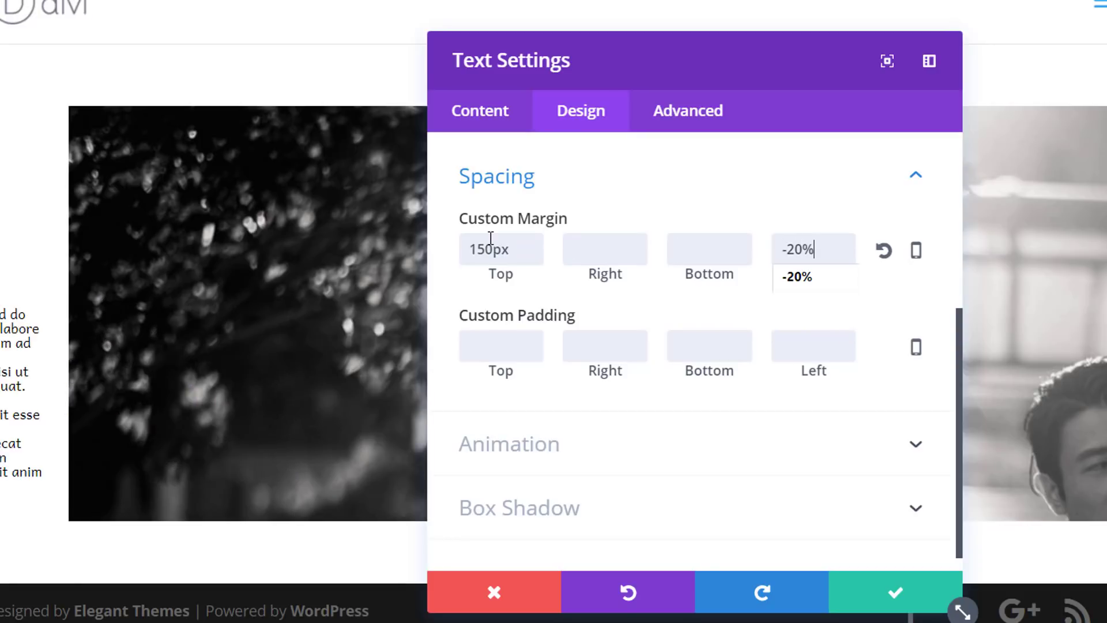
left_click(525, 331)
Step: Add 10px top and bottom padding to the text module and save it
type("10")
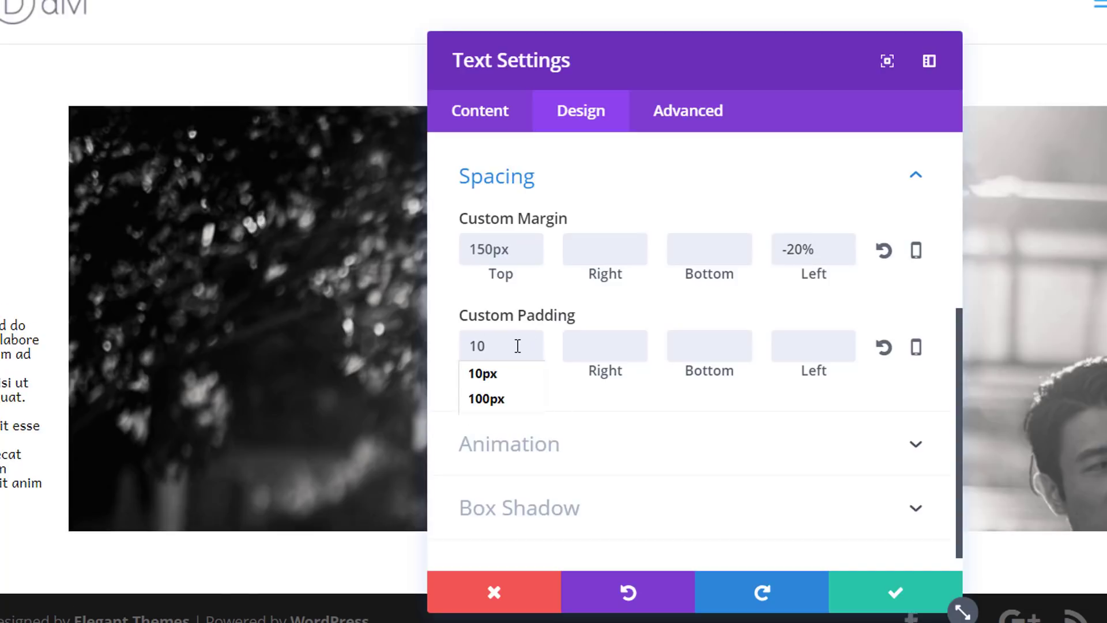
type("px")
key("ctrl+a")
key("ctrl+c")
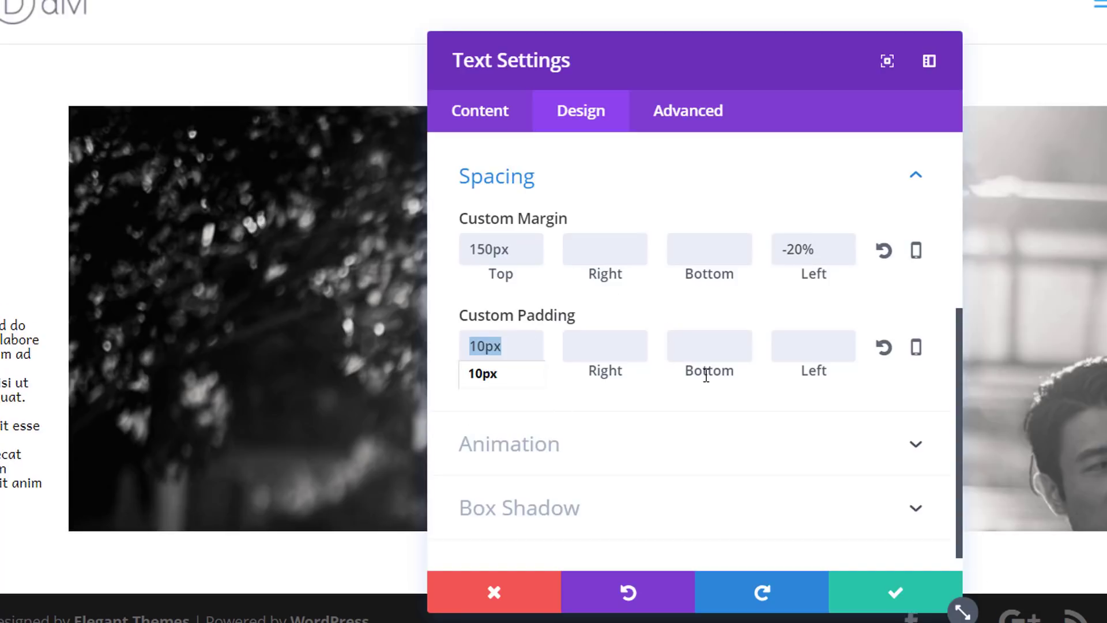
left_click(724, 351)
key("ctrl+v")
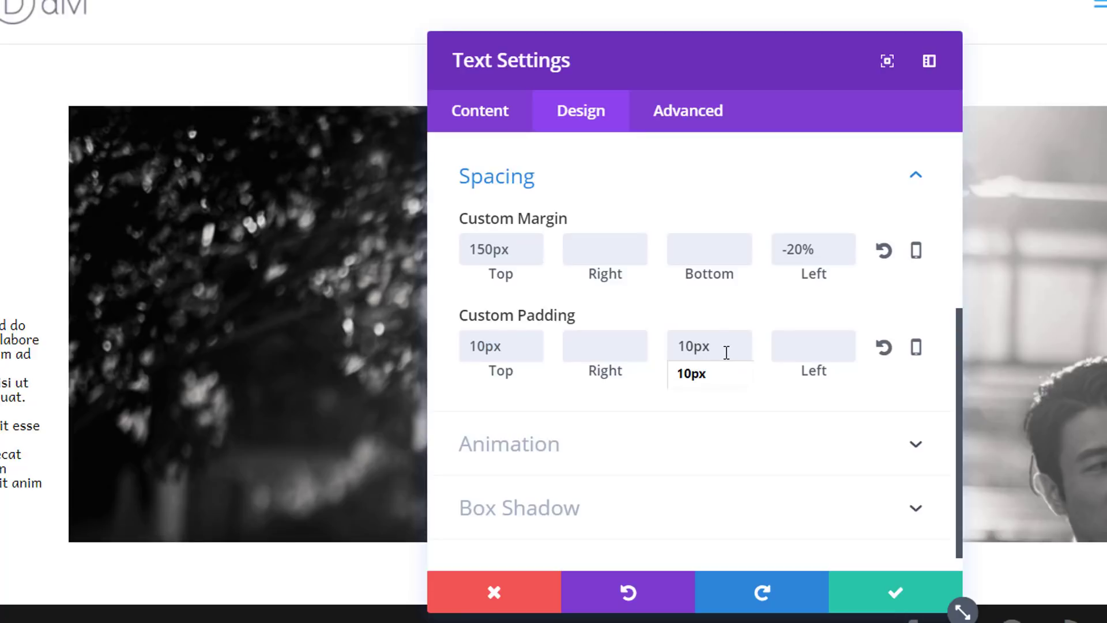
left_click(880, 607)
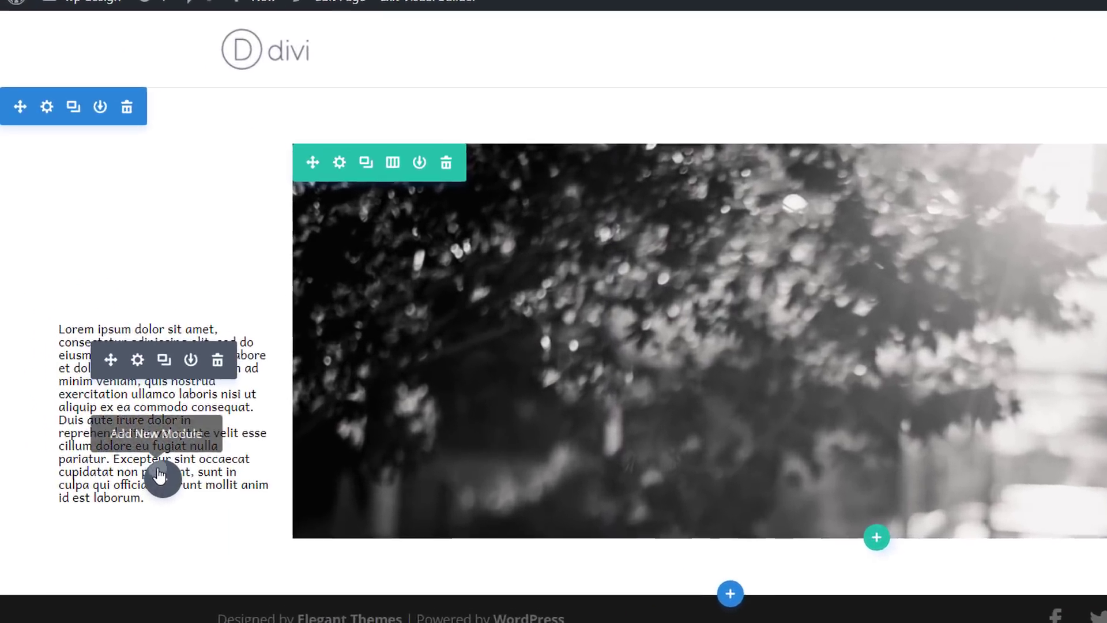
Step: Insert a Divider module below the text and switch Show Divider to YES
left_click(123, 424)
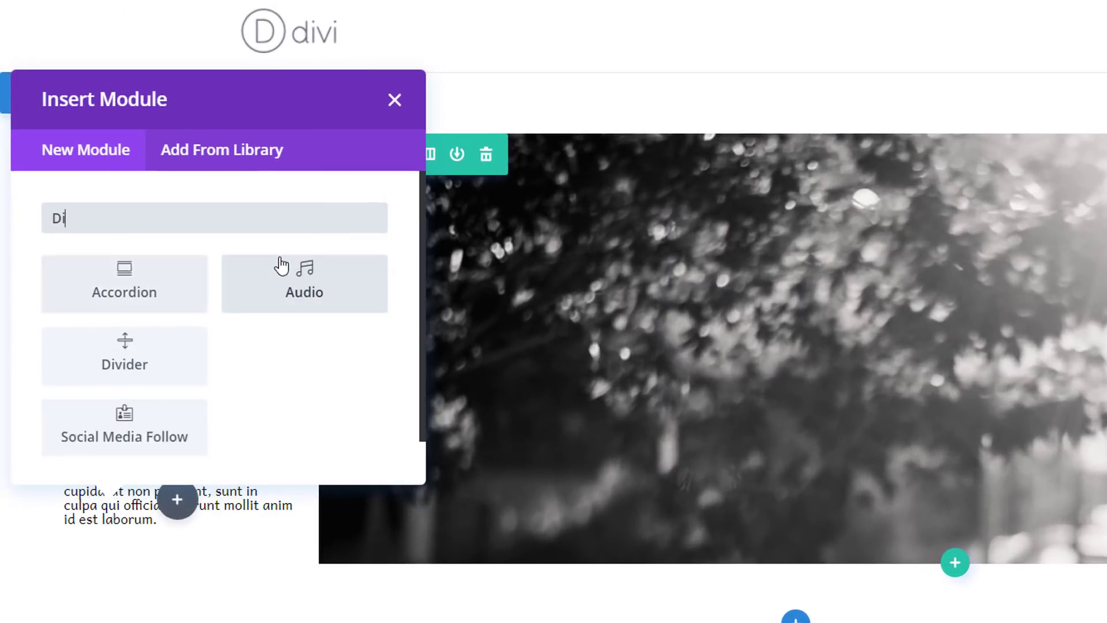
type("vi")
left_click(180, 282)
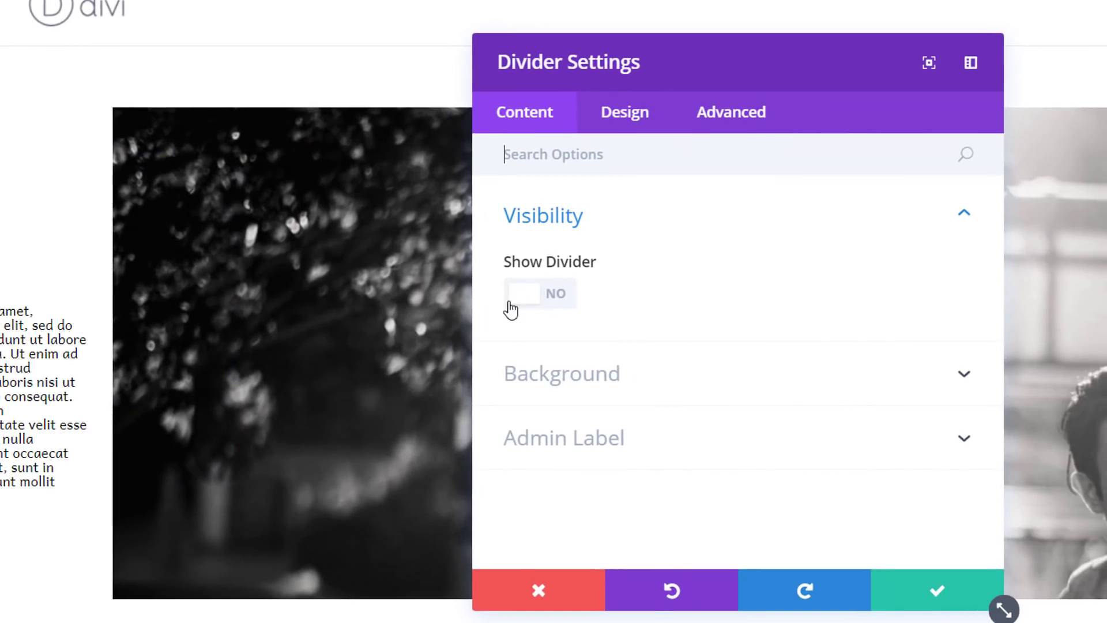
left_click(542, 309)
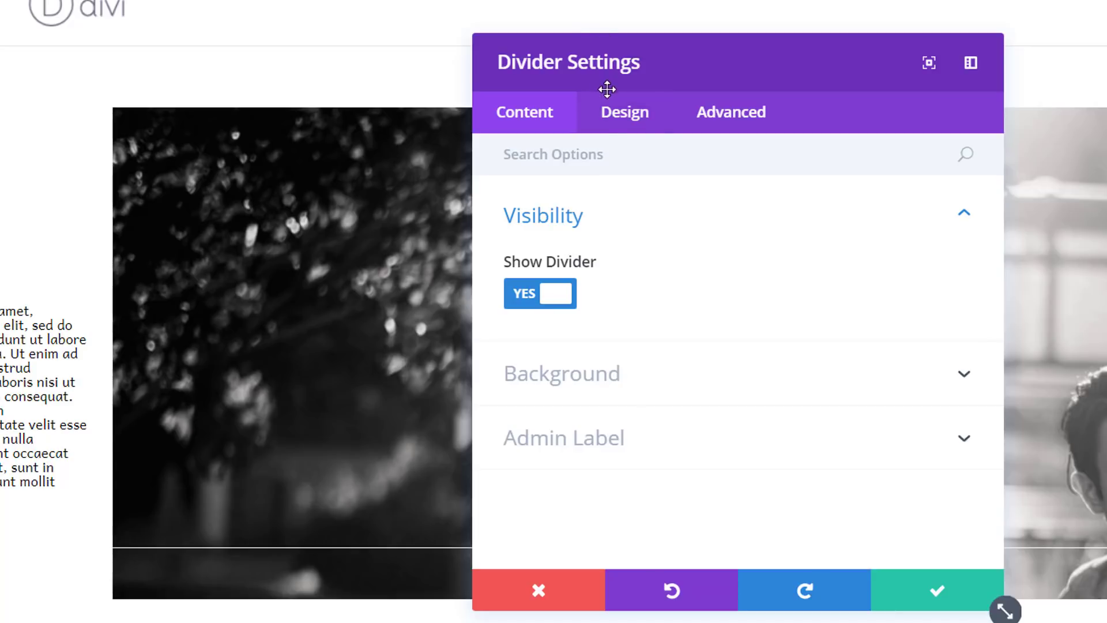
left_click(613, 111)
Step: Set the divider weight to 5px
left_click(621, 216)
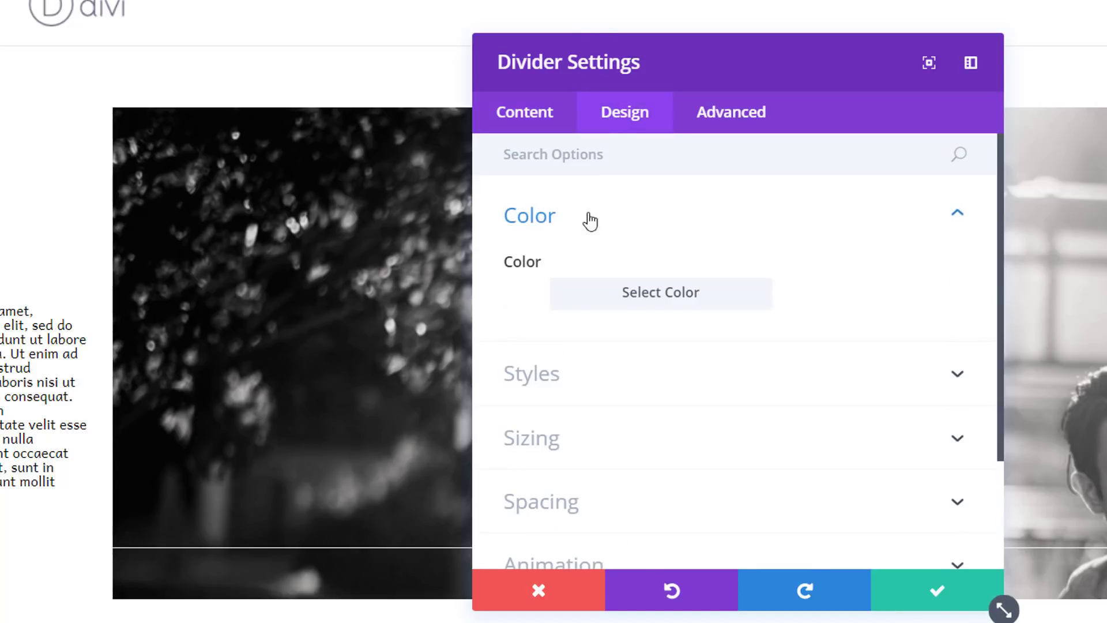
left_click(566, 297)
left_click(656, 243)
scroll(652, 243, "down", 1)
left_click(648, 243)
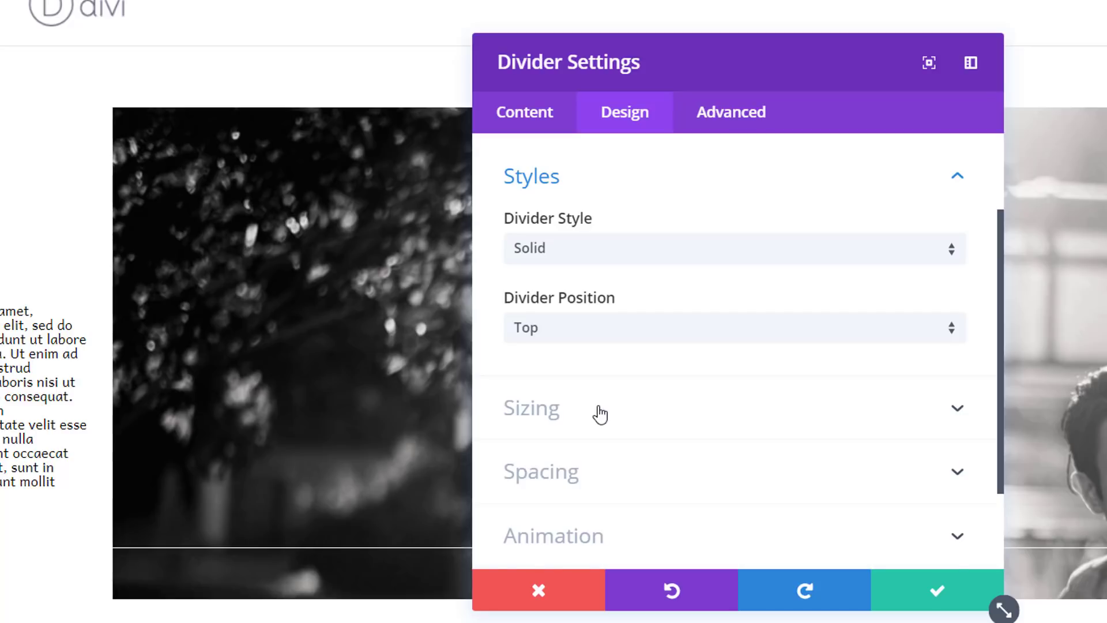
left_click(600, 414)
left_click(855, 247)
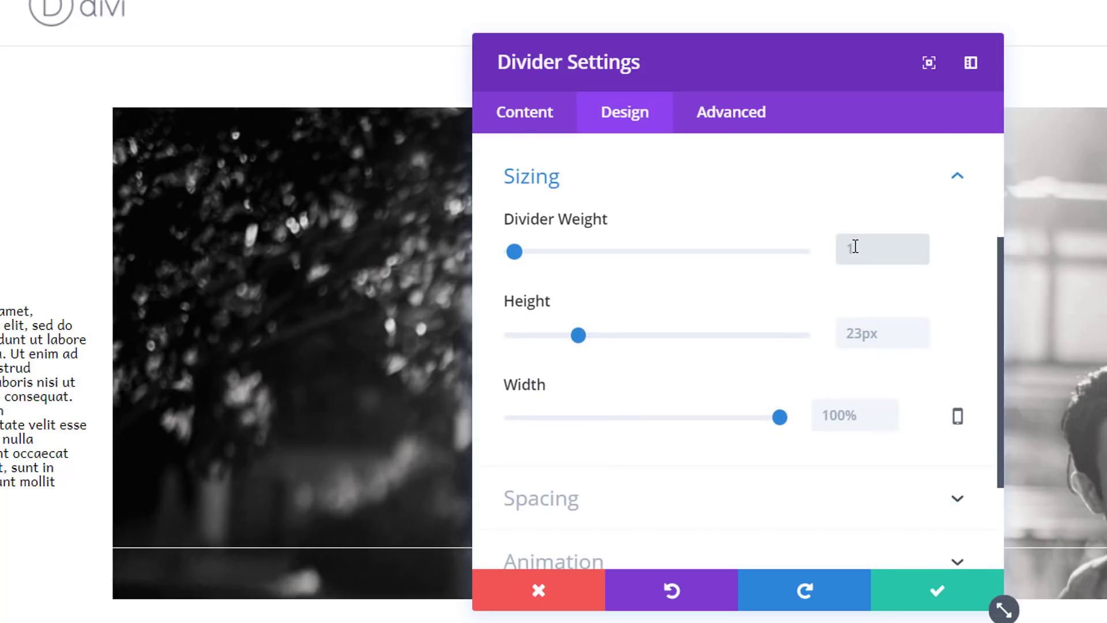
type("5pxp")
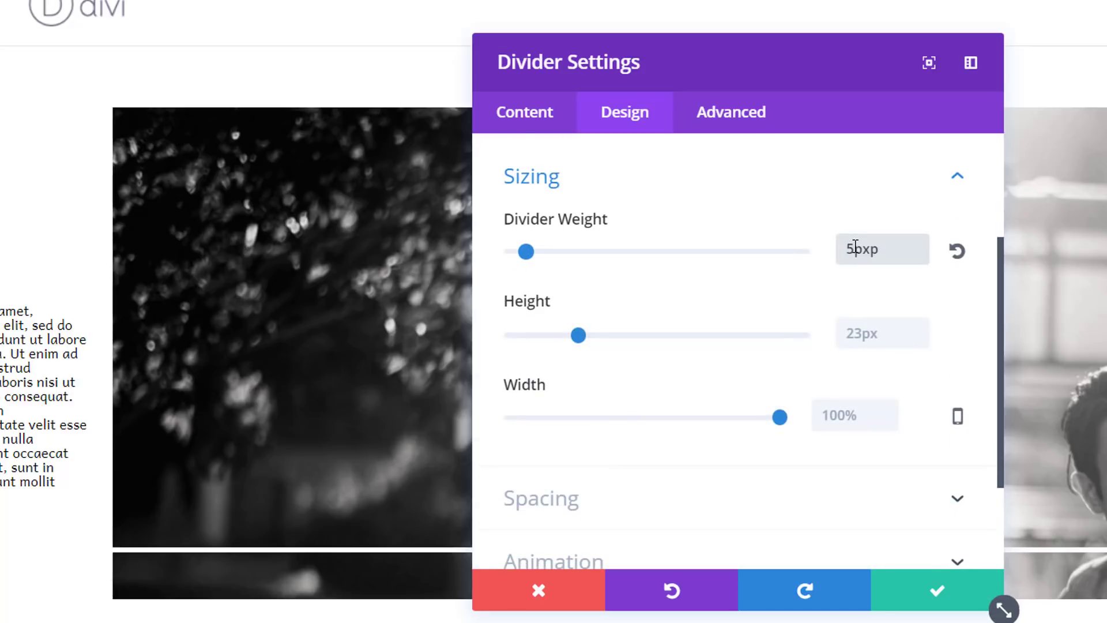
key("BackSpace")
type("x")
Step: Narrow the divider to 47% width, align it left, and save it
left_click(887, 327)
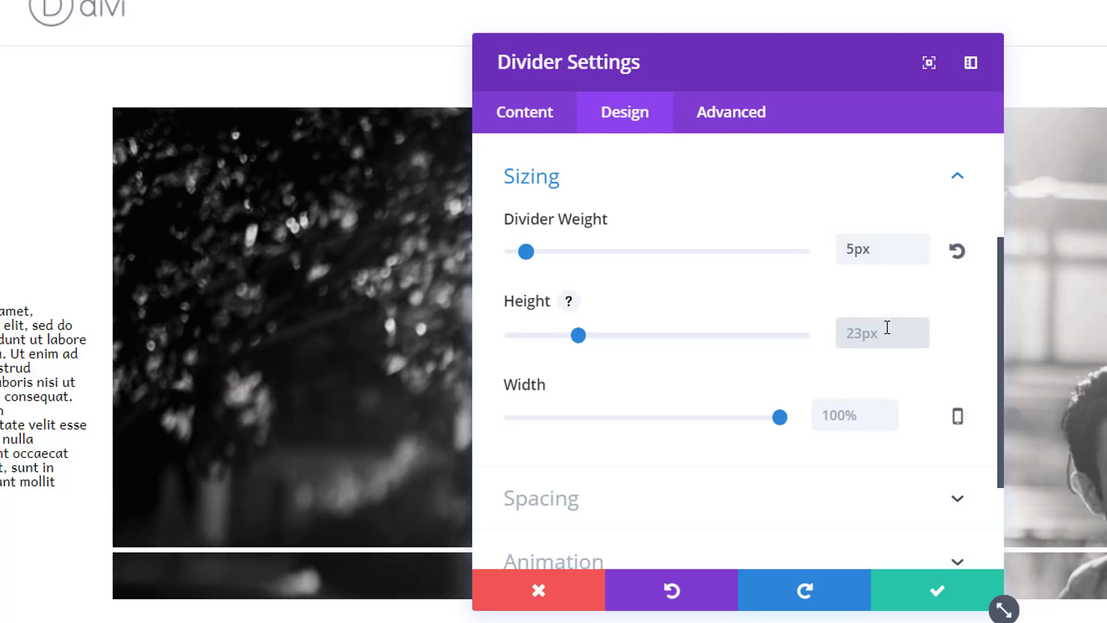
left_click(817, 415)
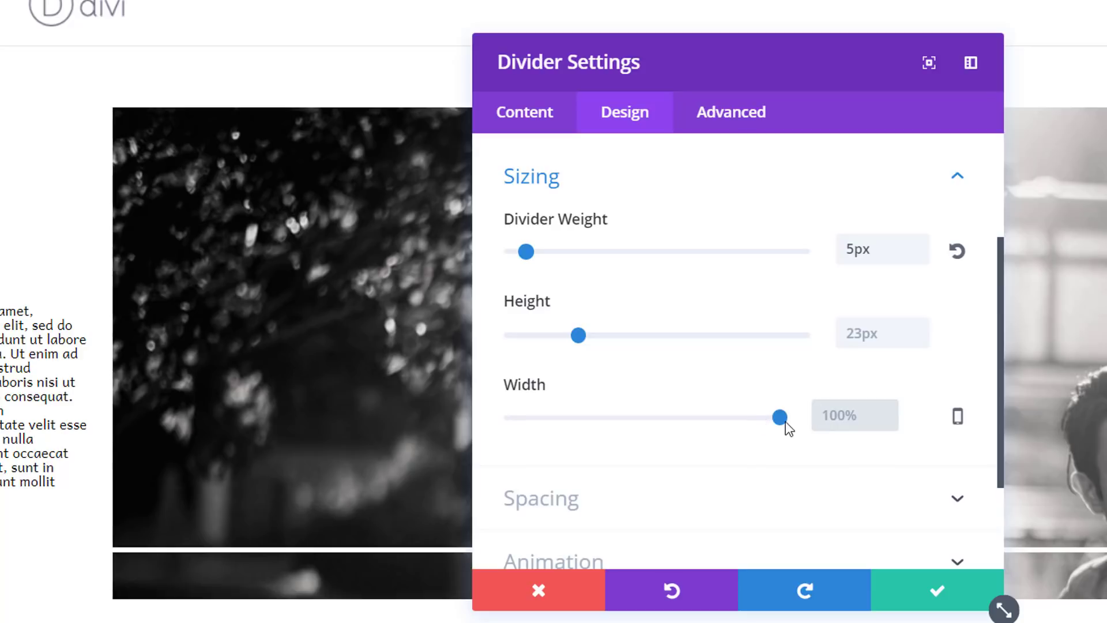
left_click_drag(785, 422, 638, 424)
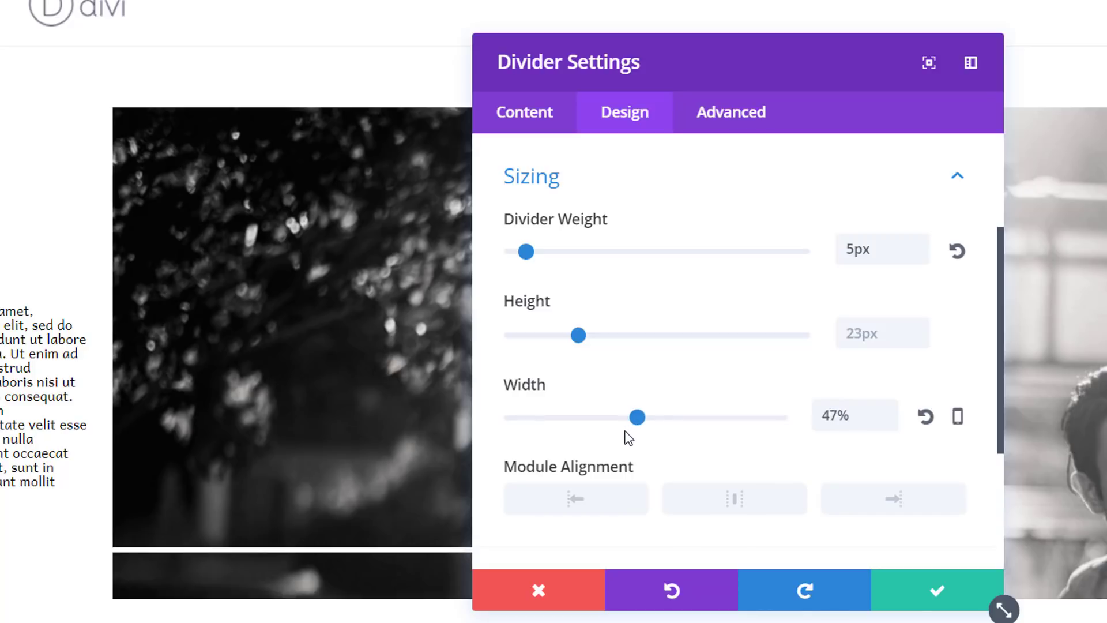
left_click(575, 500)
scroll(811, 379, "down", 2)
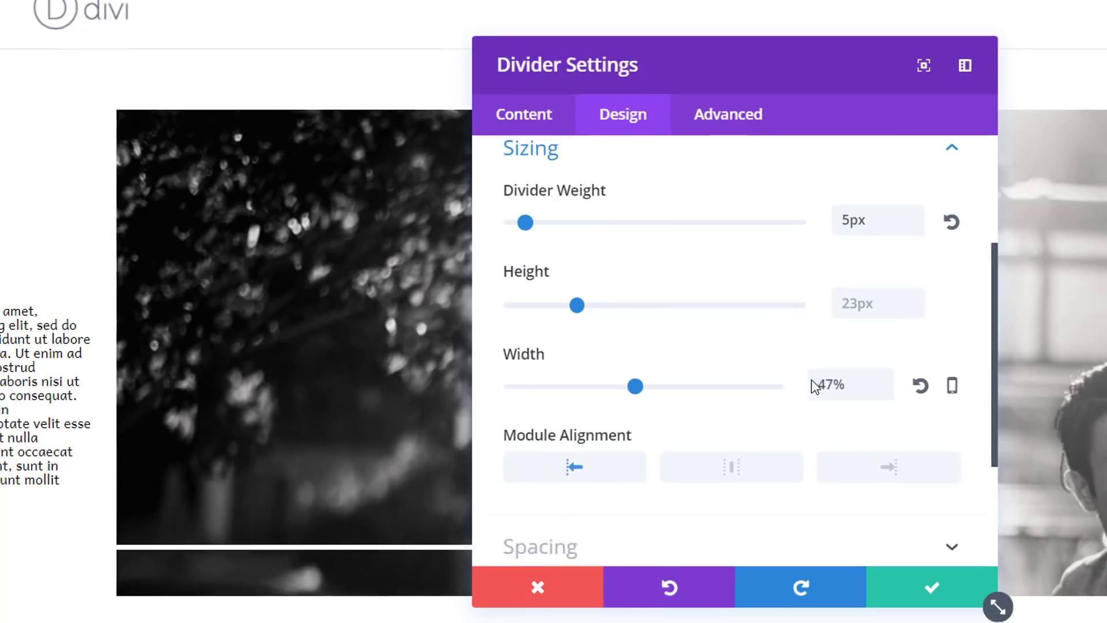
left_click(937, 589)
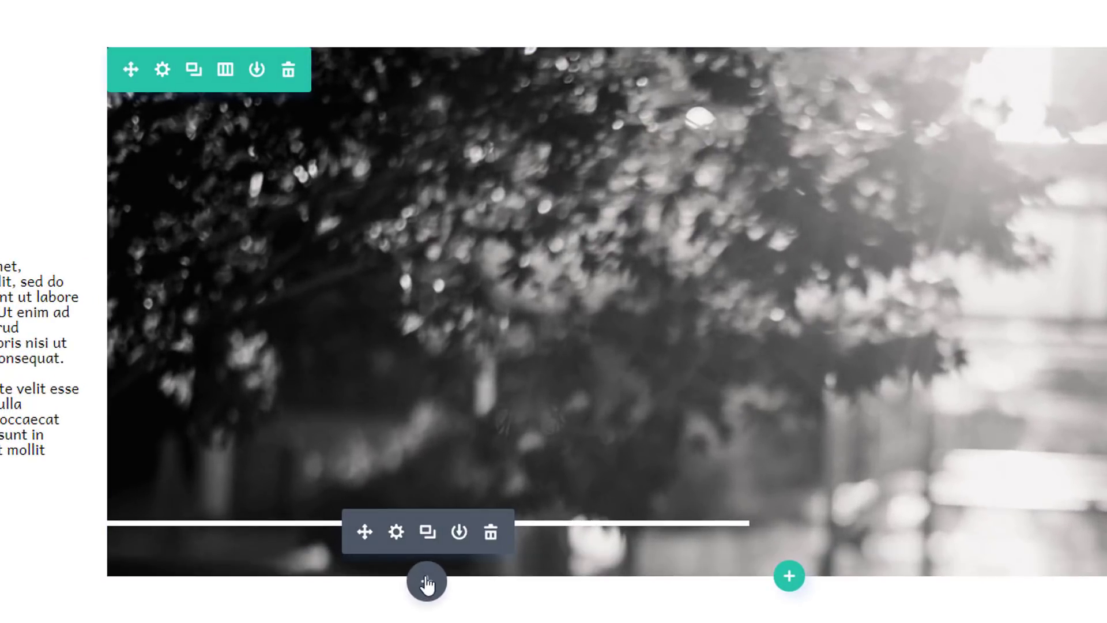
Step: Add a Text module below the divider containing the word ABOUT
left_click(426, 584)
type("Text")
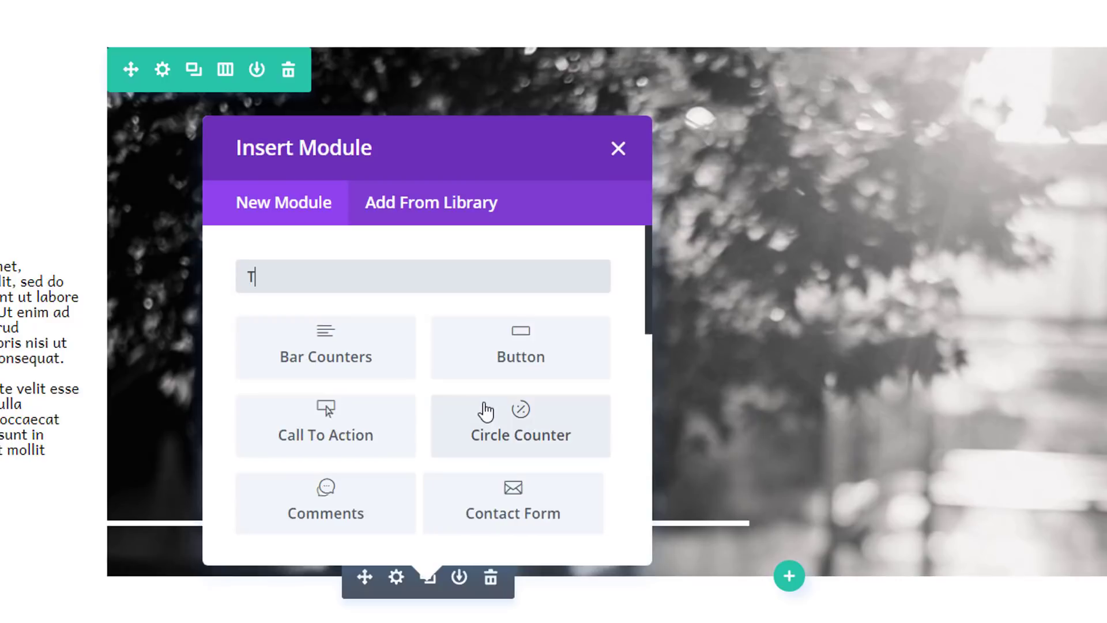
left_click(383, 365)
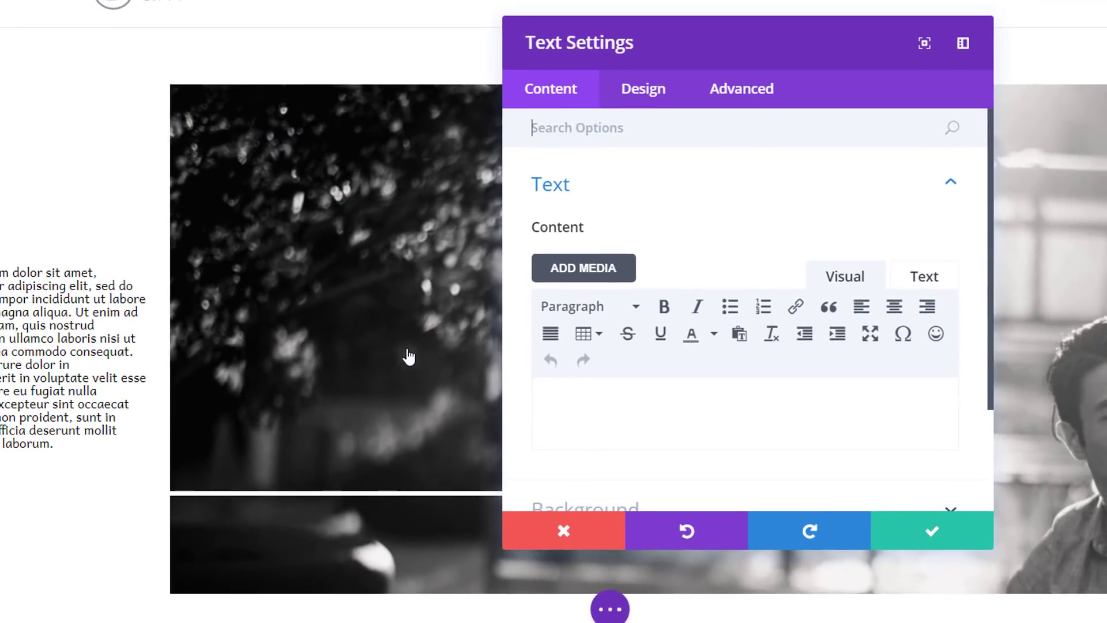
left_click(628, 411)
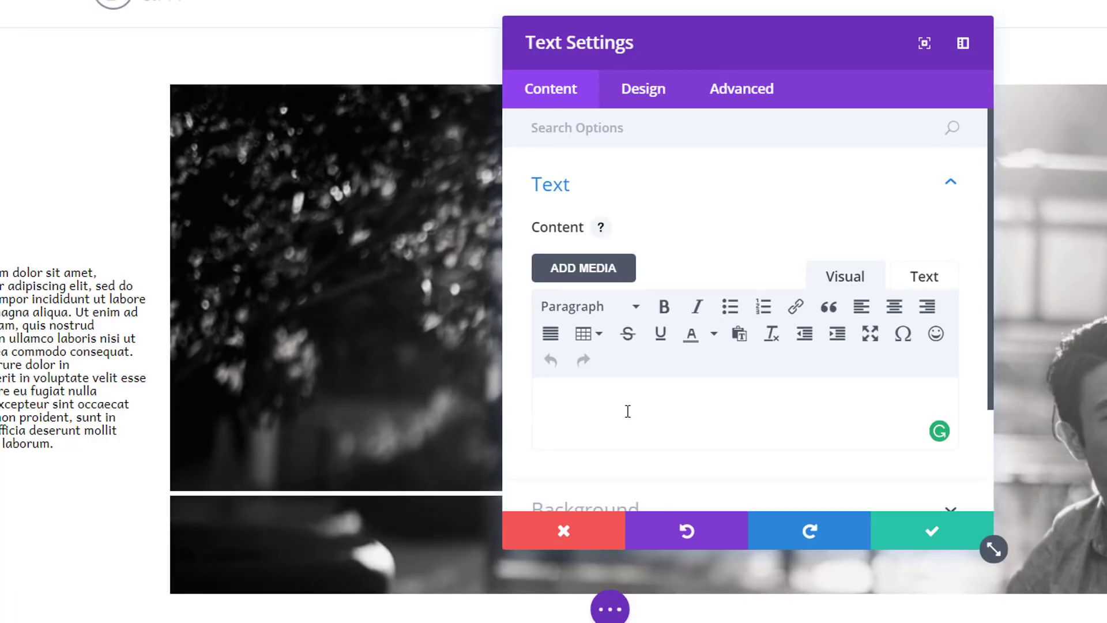
type("ABOUT")
Step: Link the word ABOUT to '#'
key("ctrl+a")
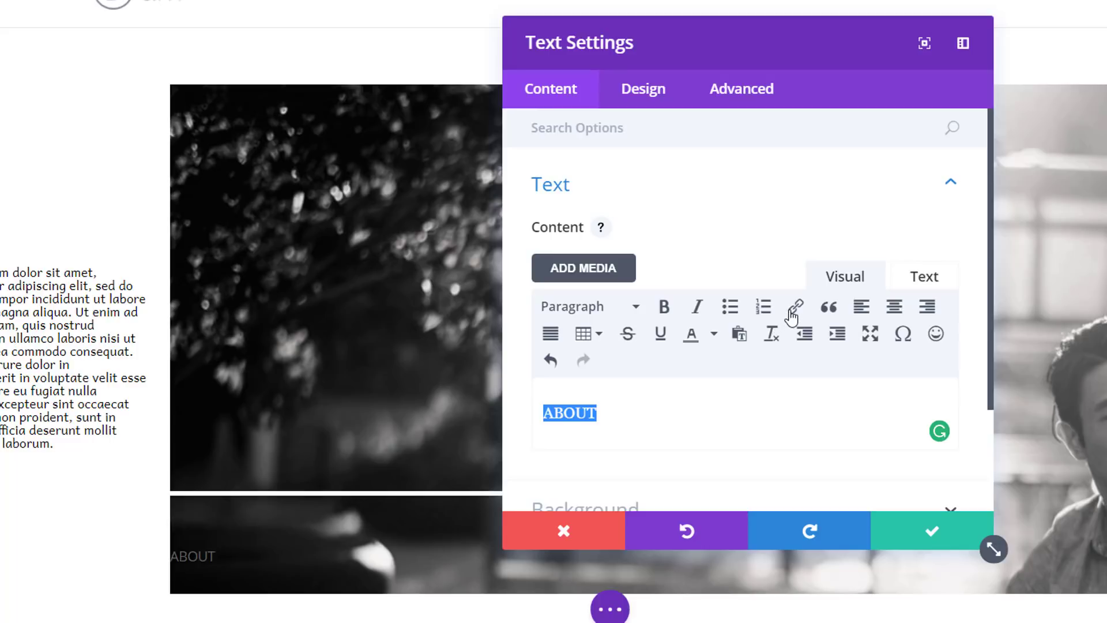
left_click(796, 307)
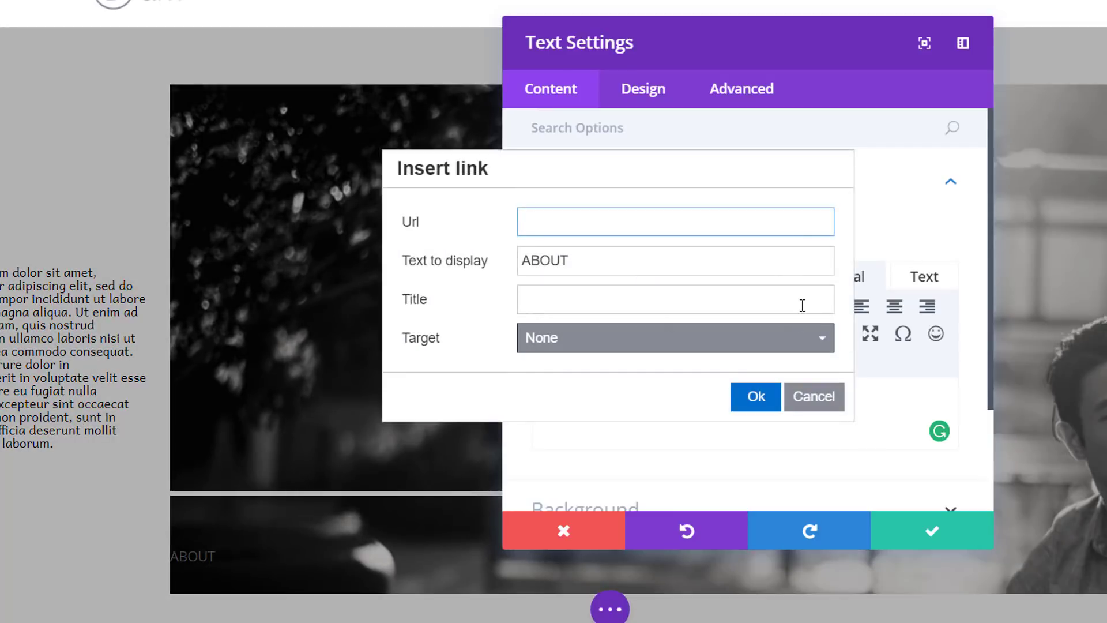
type("#")
left_click(756, 397)
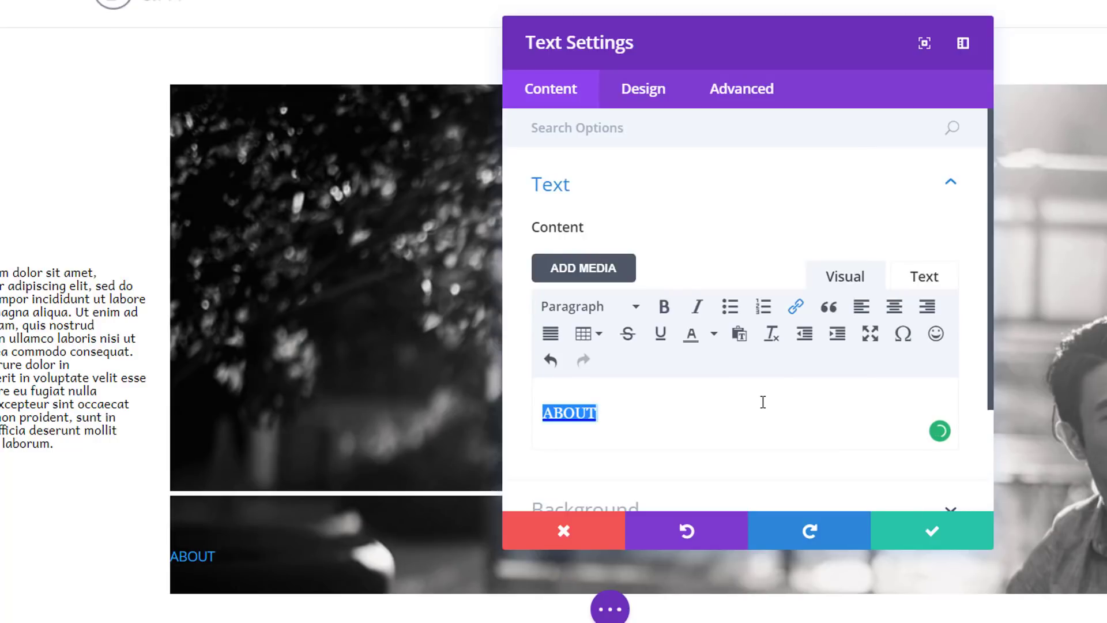
scroll(748, 402, "down", 3)
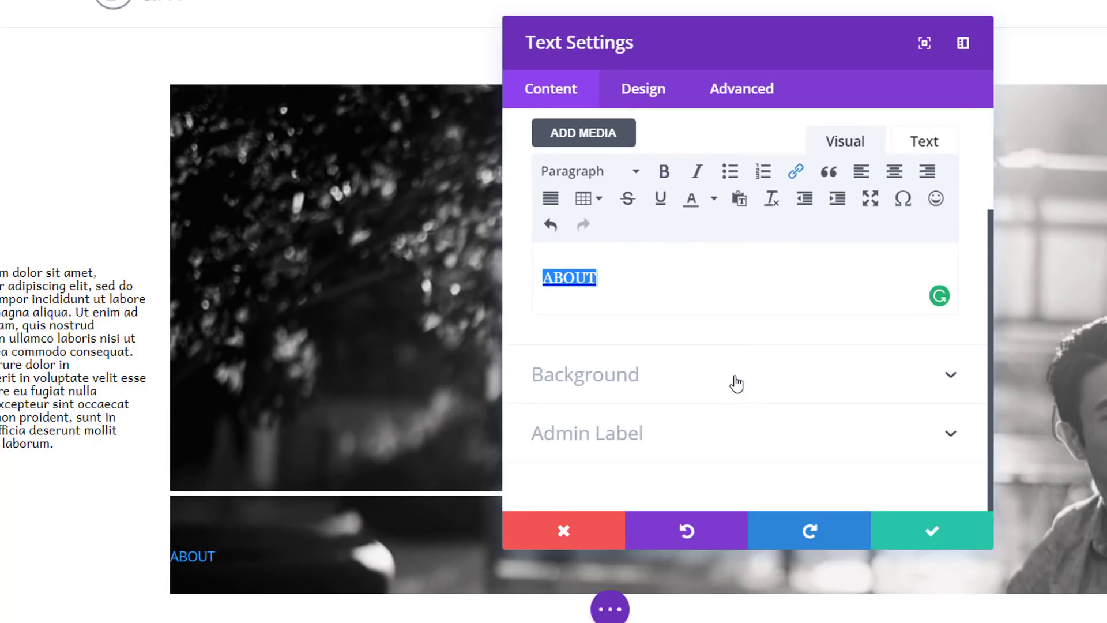
Step: Give the ABOUT text a gradient background from white to rgba(12,113,195,0.62) blue
left_click(735, 383)
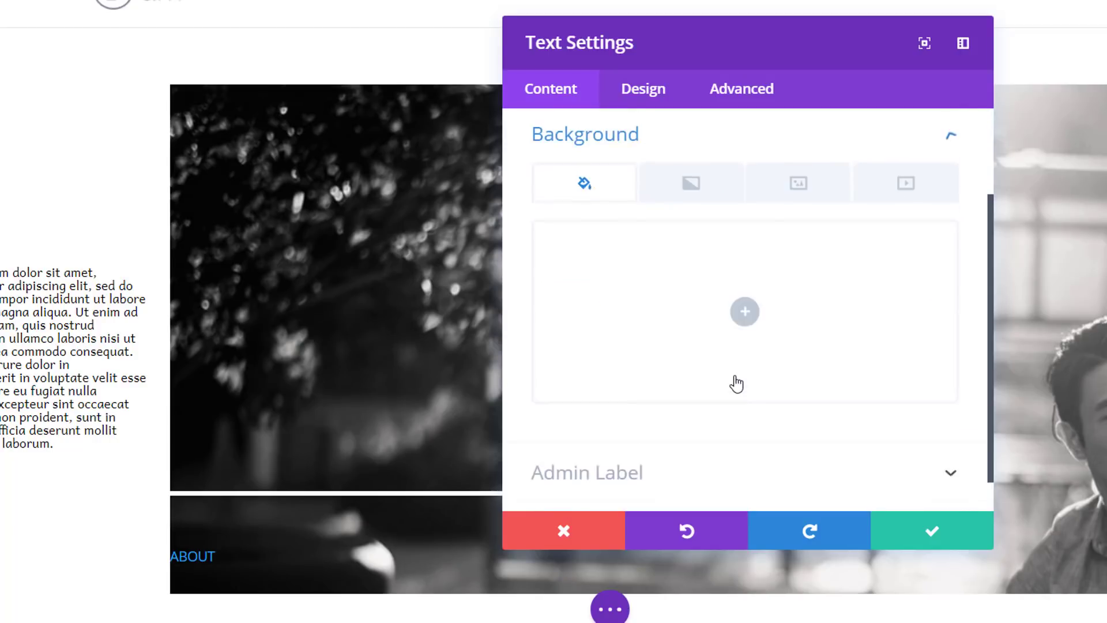
left_click(692, 199)
left_click(744, 341)
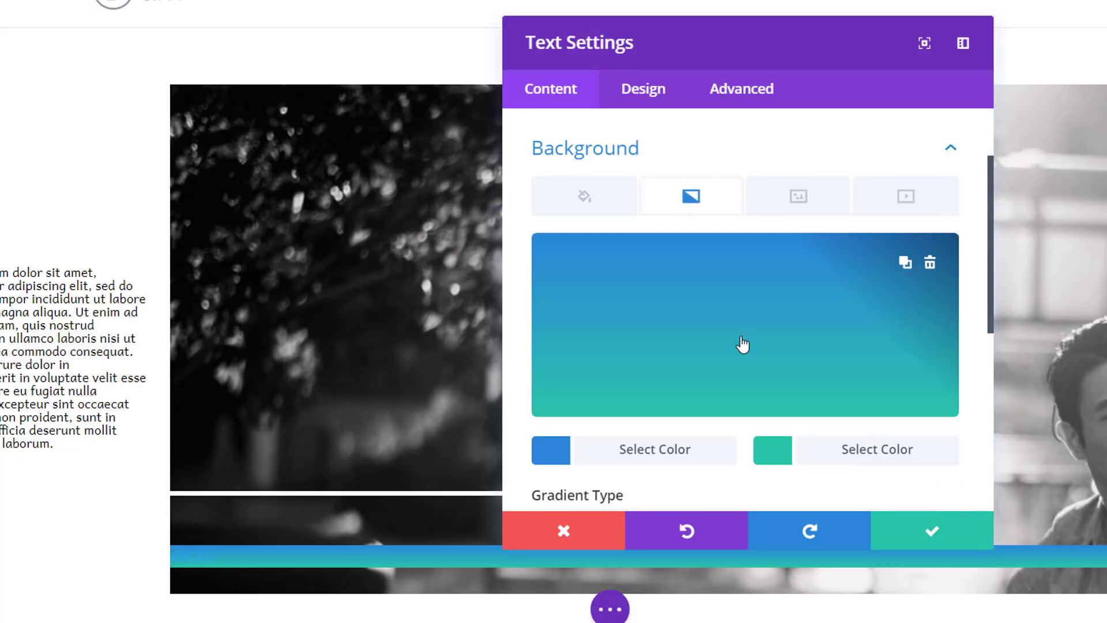
left_click(648, 451)
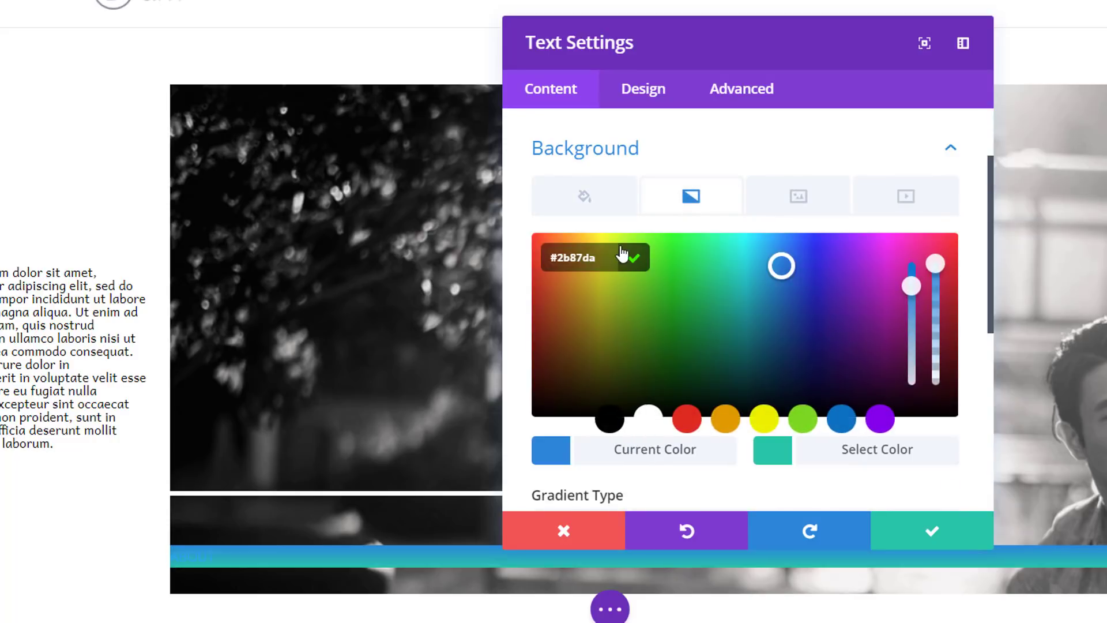
left_click(656, 416)
left_click(830, 452)
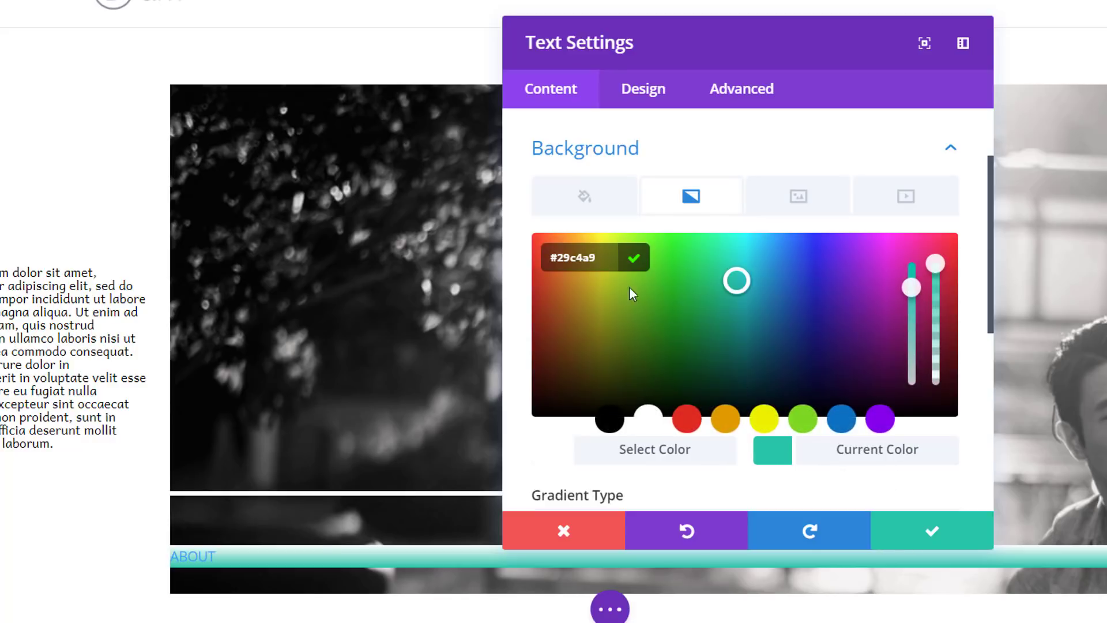
left_click_drag(600, 262, 495, 248)
type("rgba(")
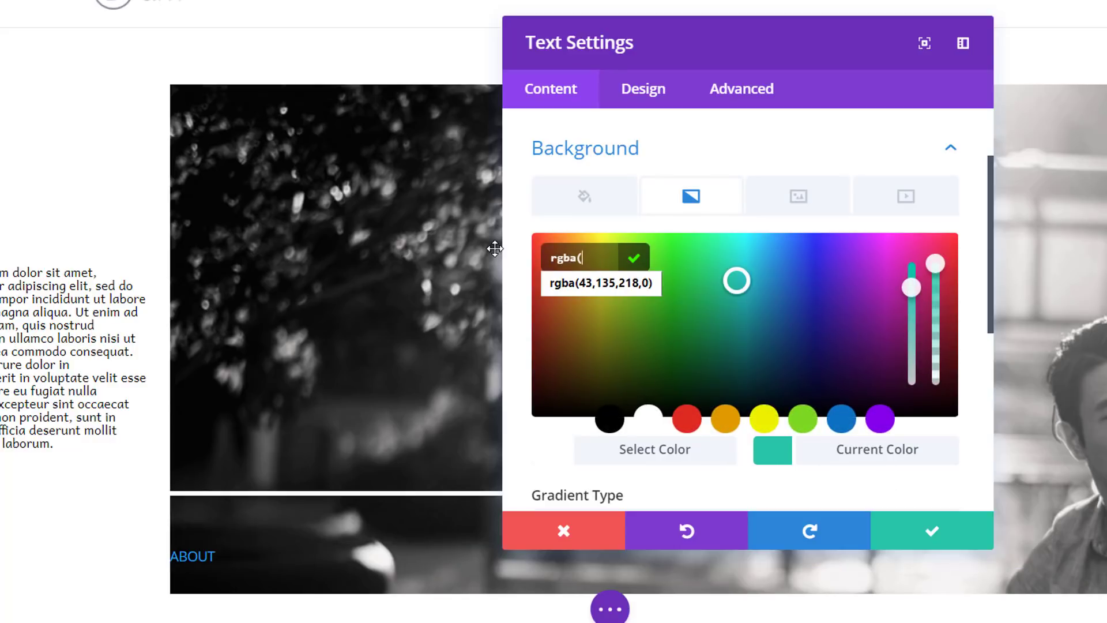
type("&é,")
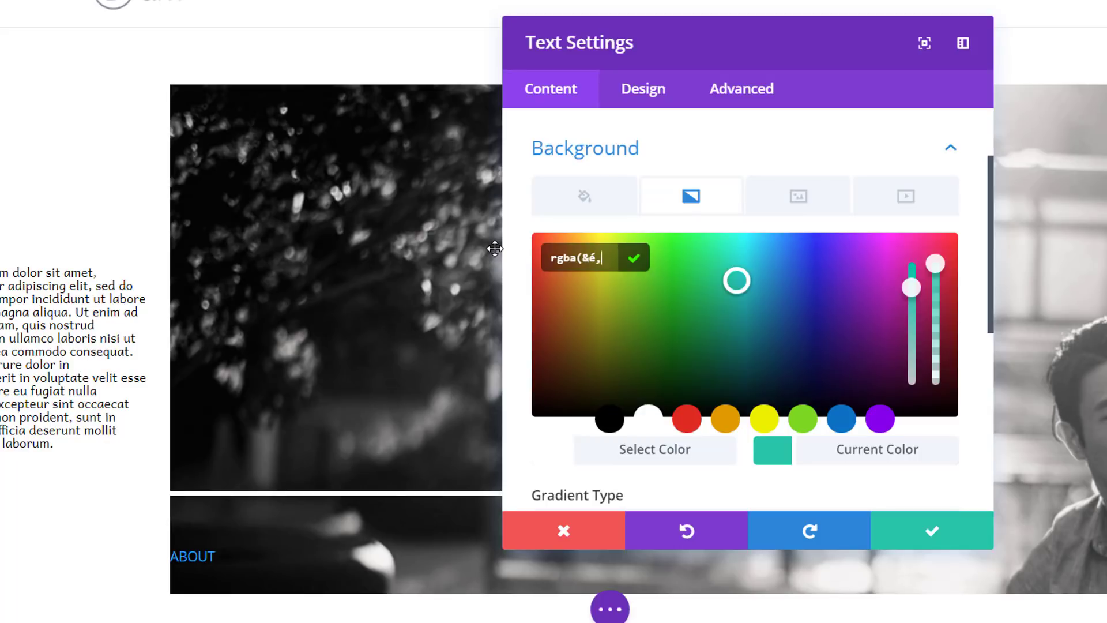
key("BackSpace")
key("BackSpace")
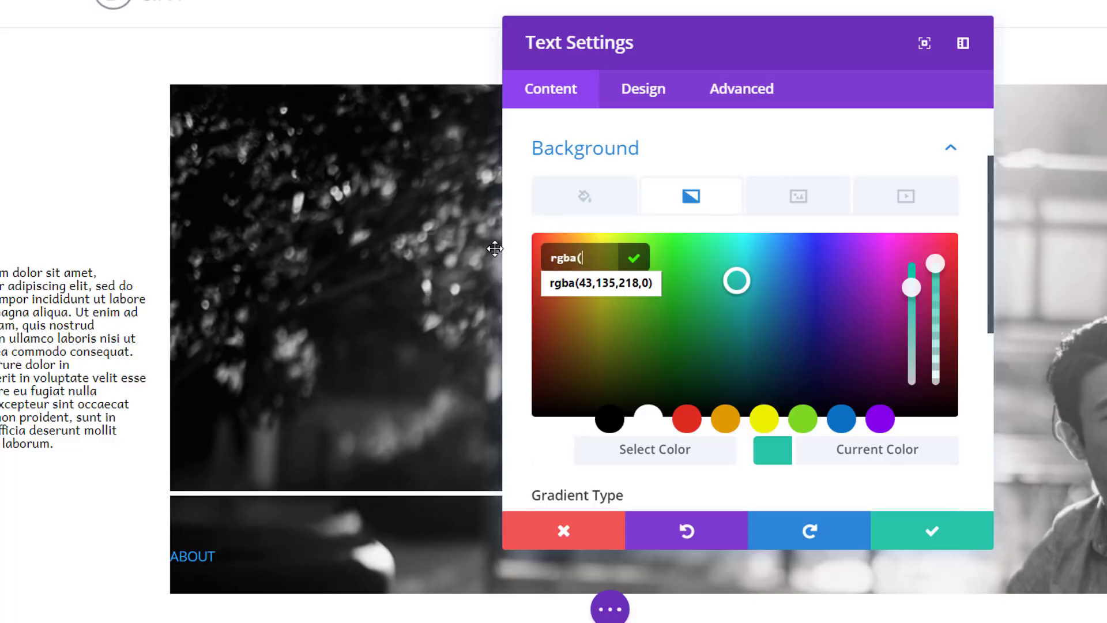
type("12,113")
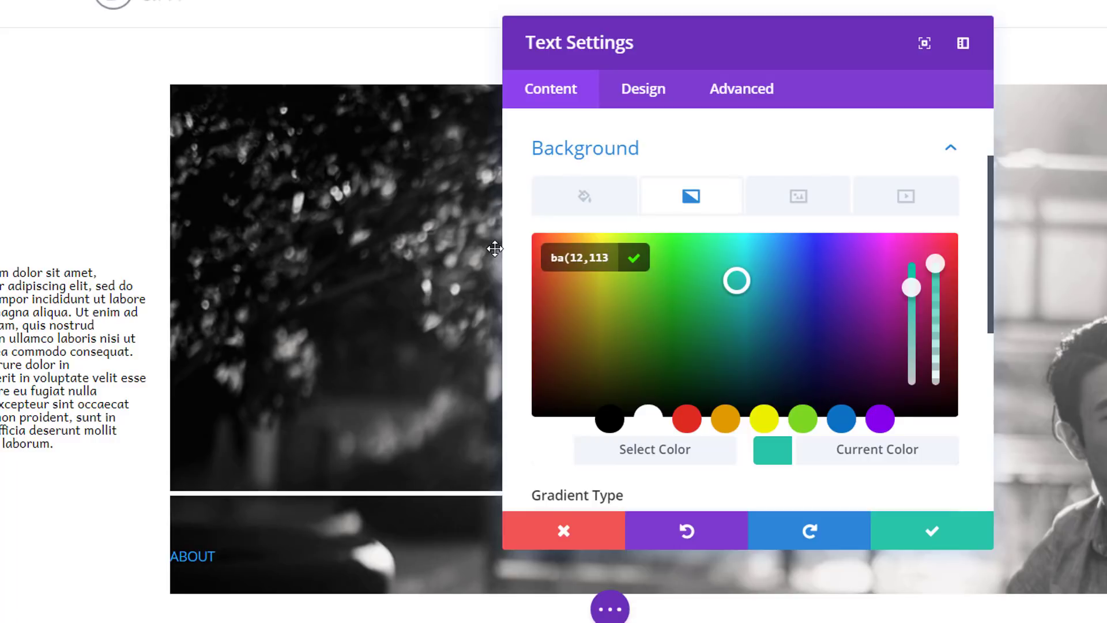
type(",195")
type(",")
type("0.")
type("62")
type(")")
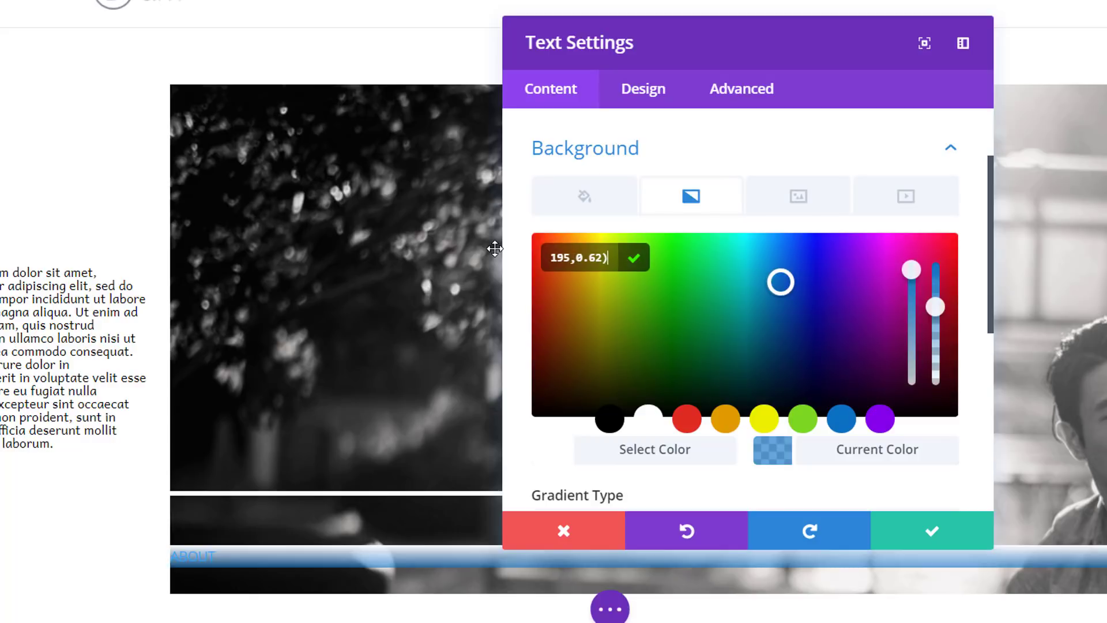
Step: Angle the gradient at 108deg with start position 31% and end position 21%
scroll(827, 406, "down", 1)
scroll(826, 407, "down", 3)
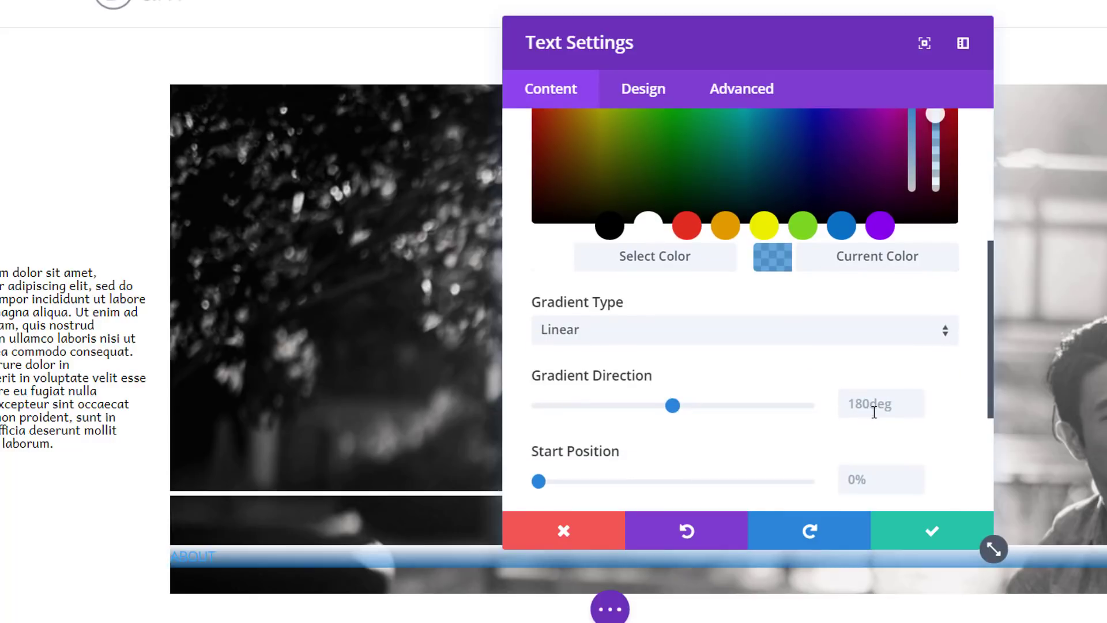
left_click(883, 403)
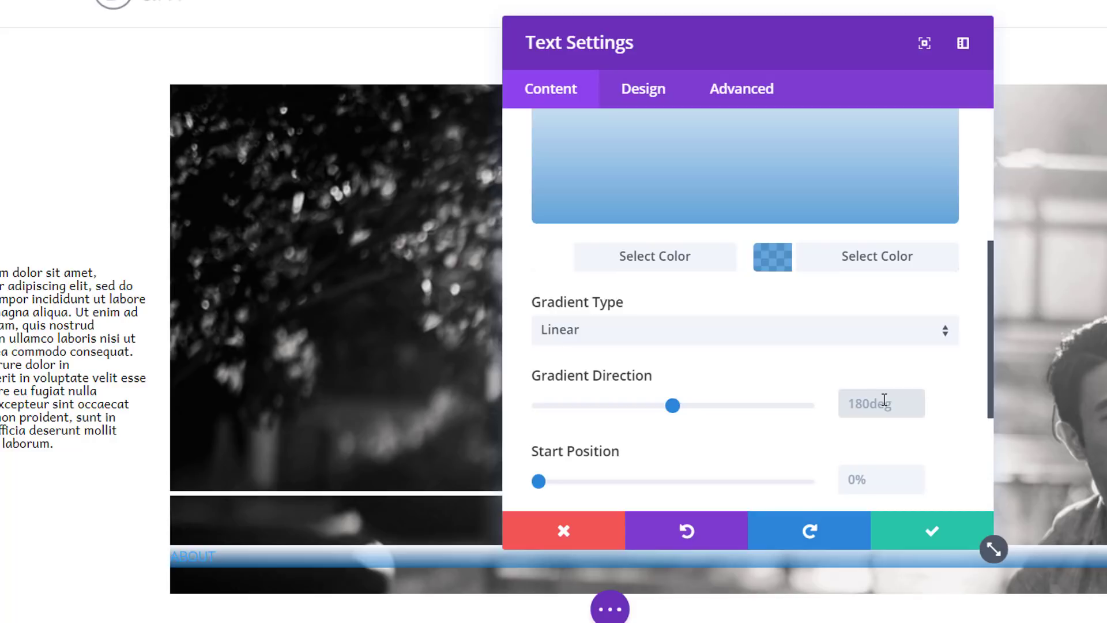
type("108degg")
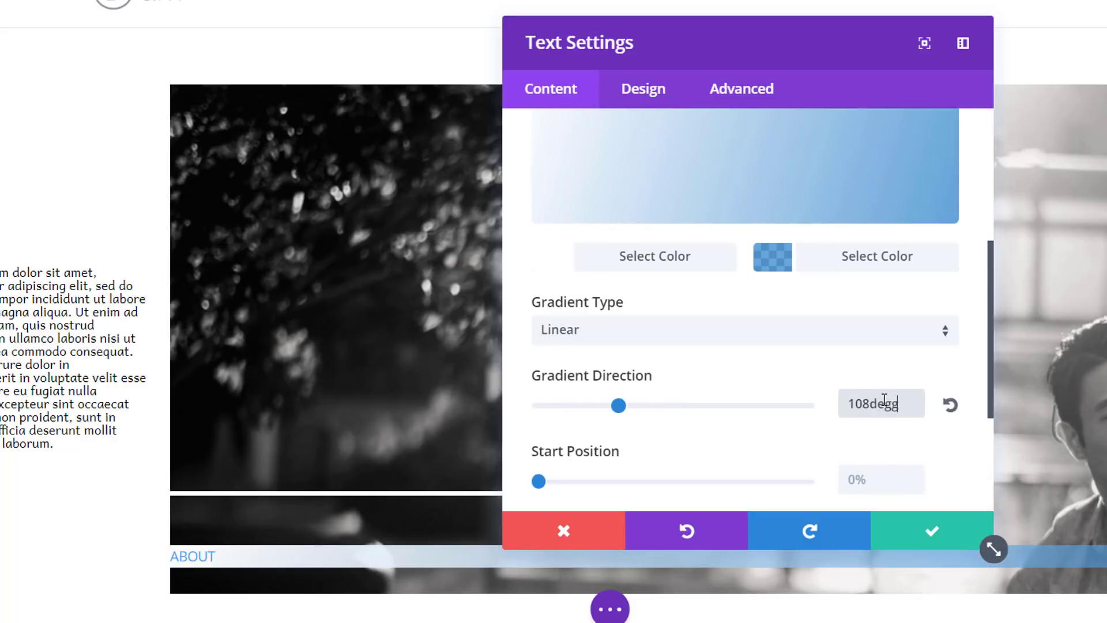
key("BackSpace")
key("BackSpace")
type("g")
scroll(920, 415, "down", 2)
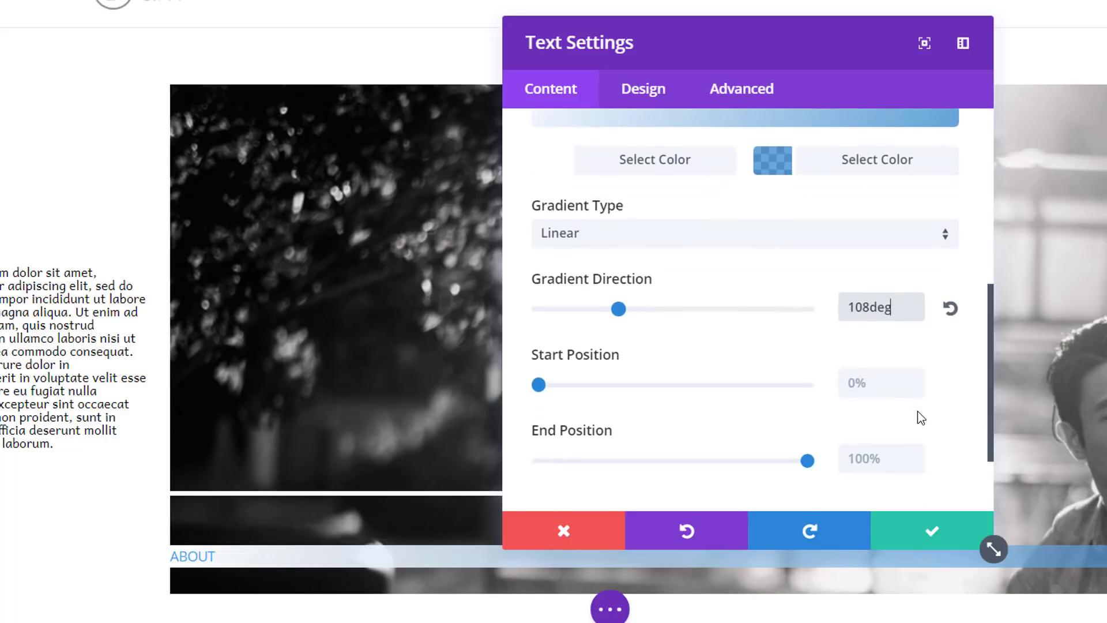
left_click(886, 388)
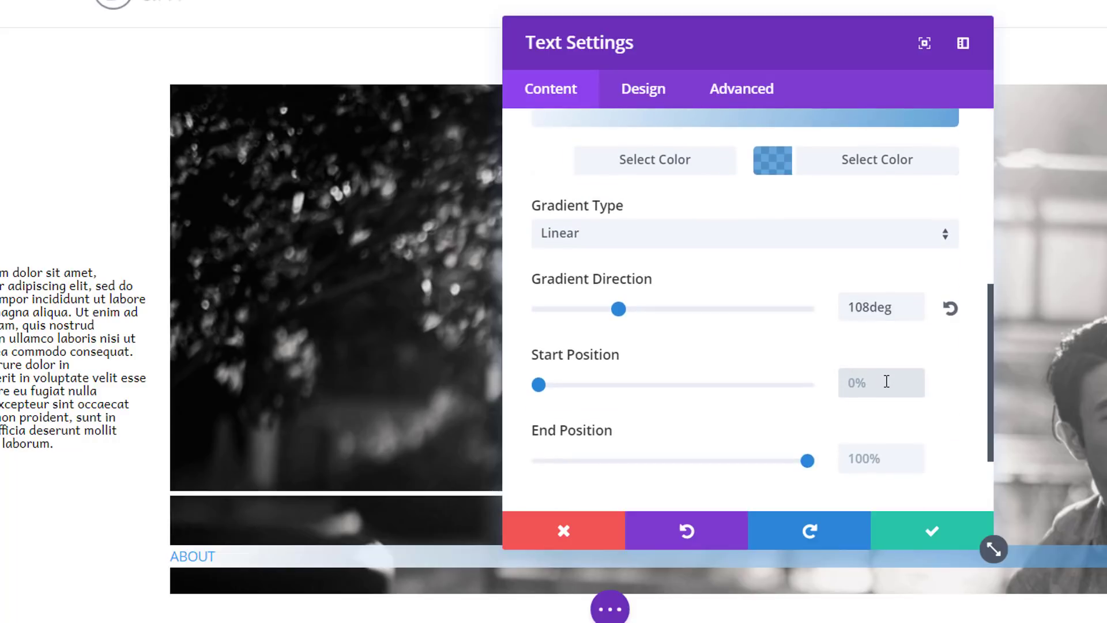
type("31%%")
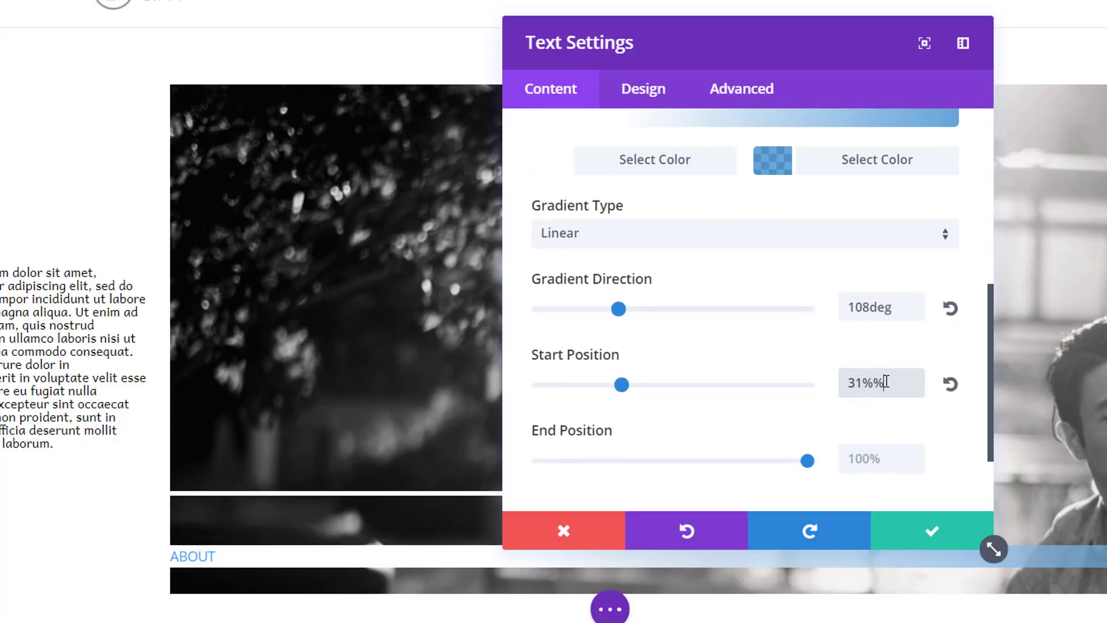
key("BackSpace")
key("BackSpace")
type("%")
left_click(878, 465)
type("21")
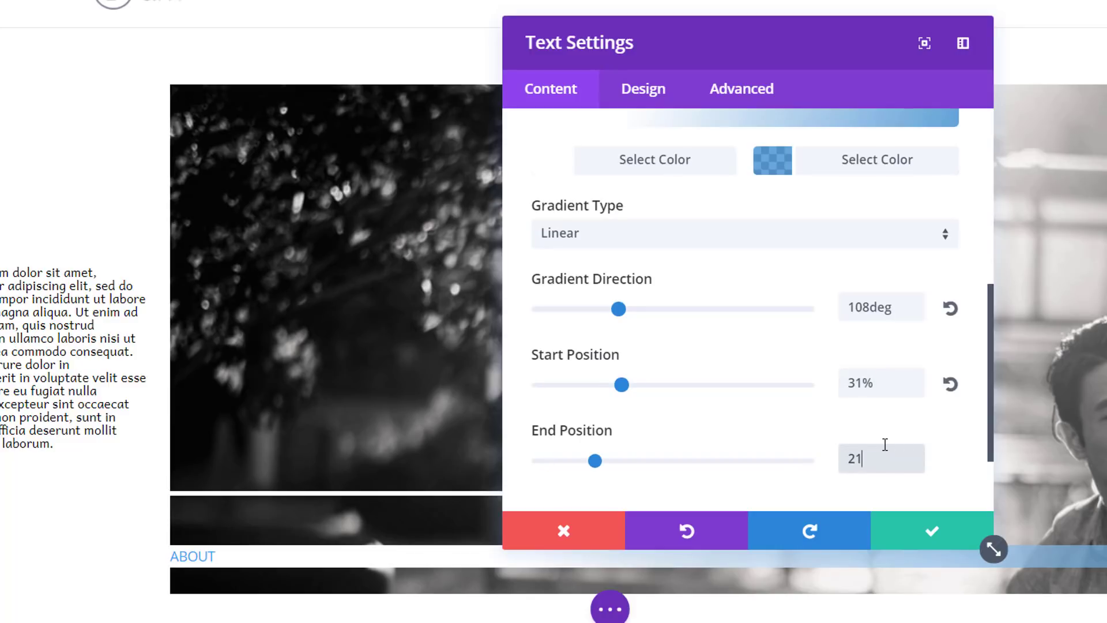
type("%")
scroll(796, 419, "down", 2)
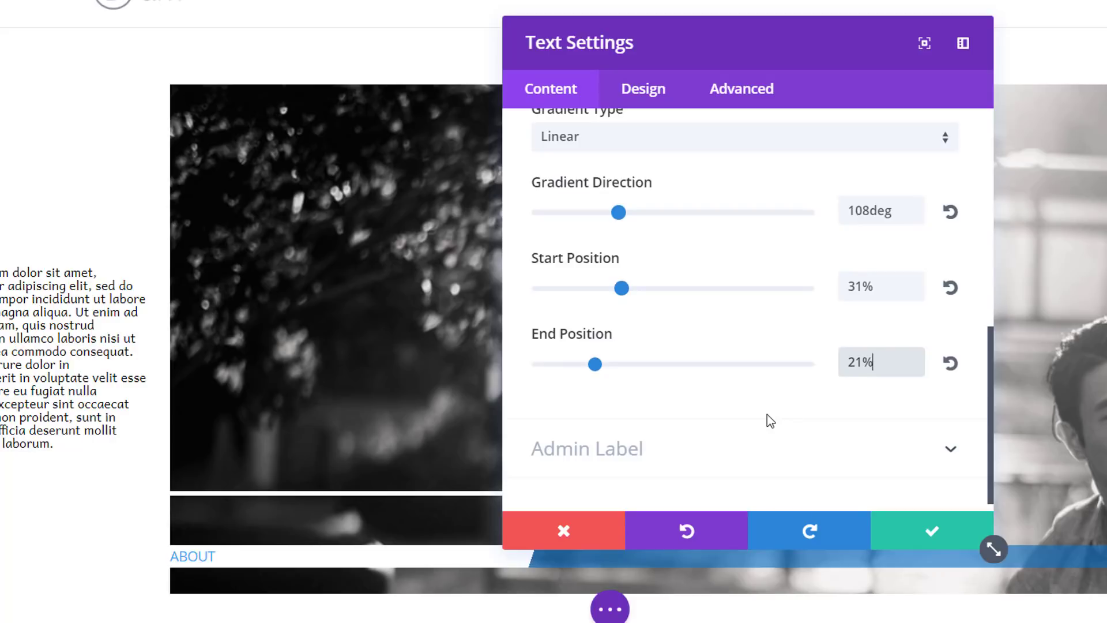
left_click(643, 99)
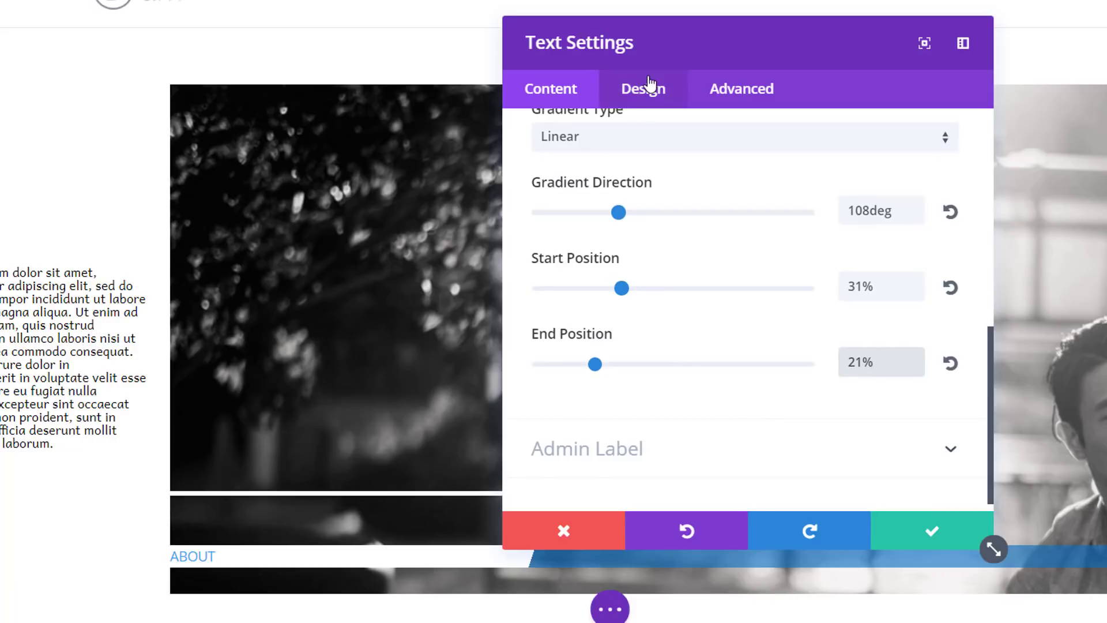
Step: Style the link text in bold Andika, underlined and uppercase
left_click(786, 184)
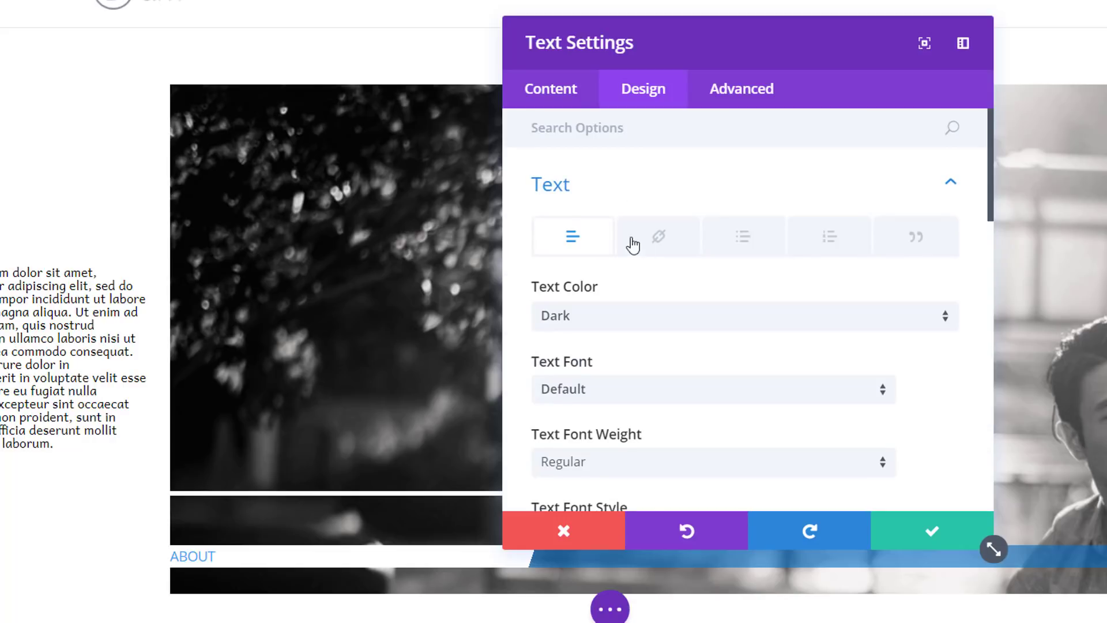
left_click(655, 252)
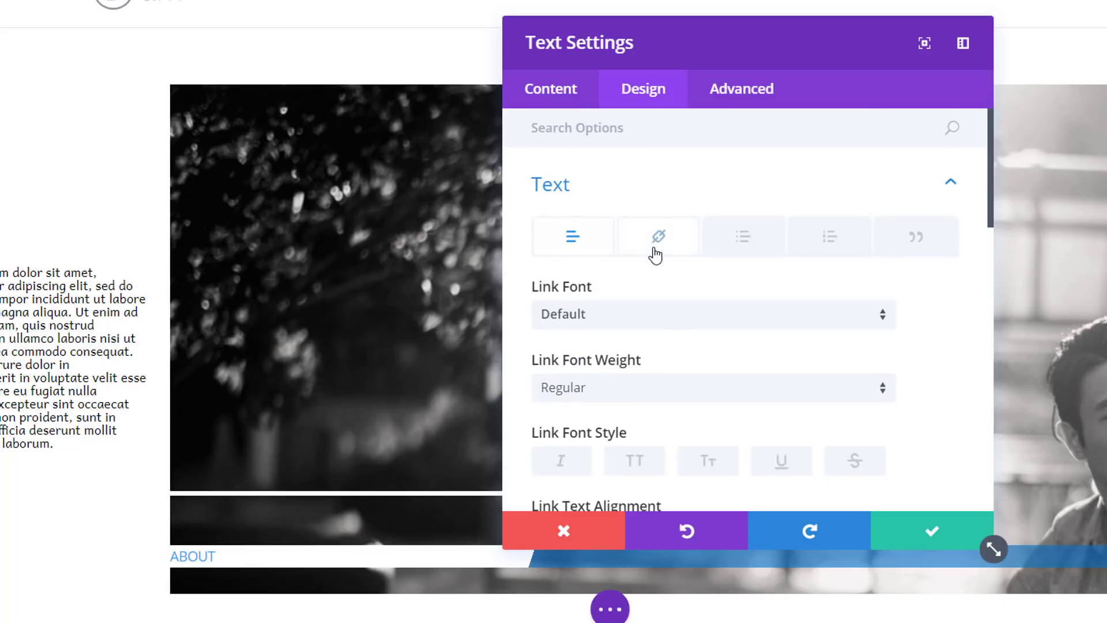
left_click(688, 328)
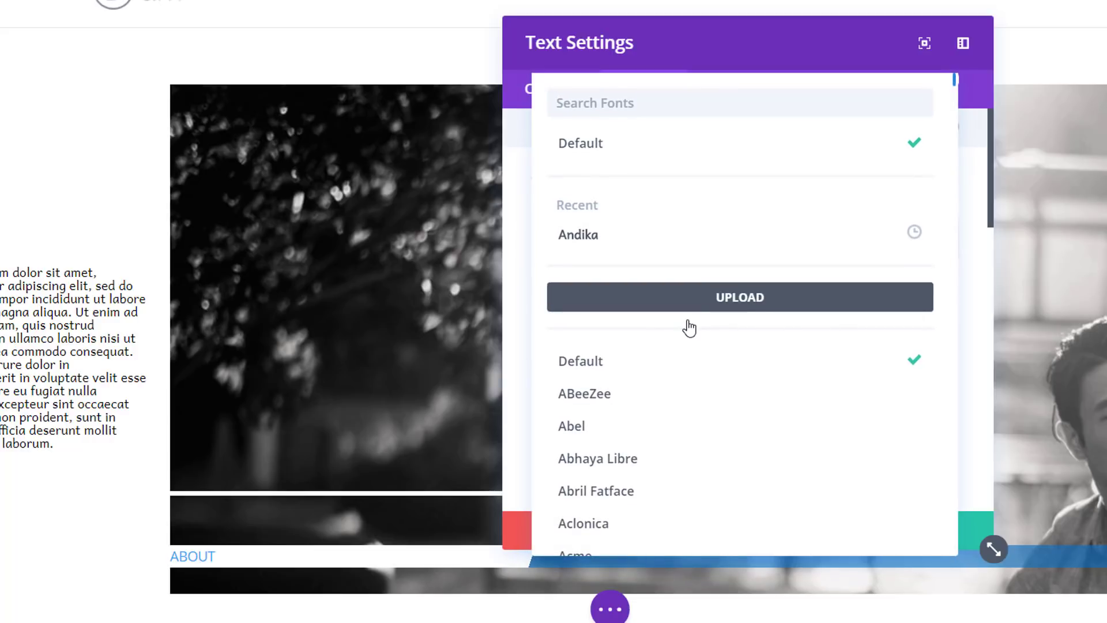
type("Andika")
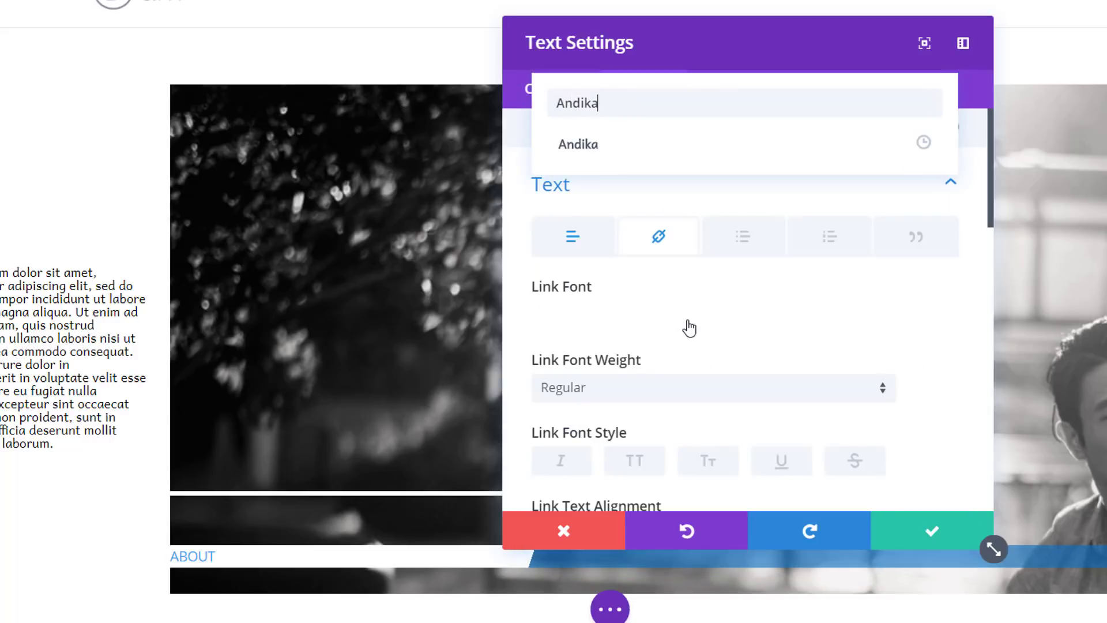
left_click(610, 149)
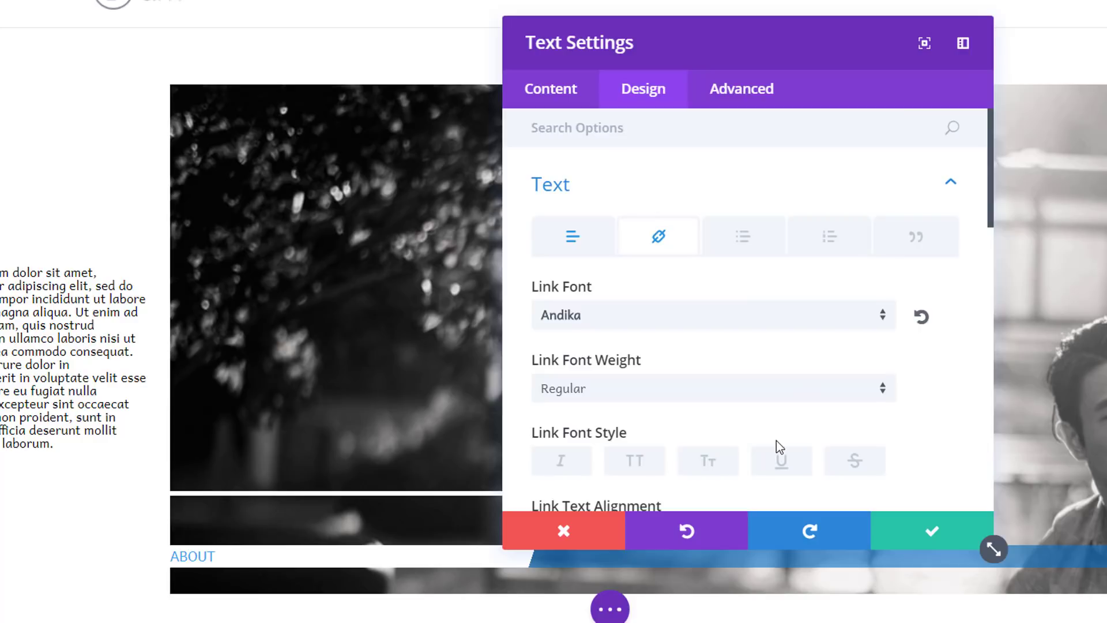
left_click(762, 392)
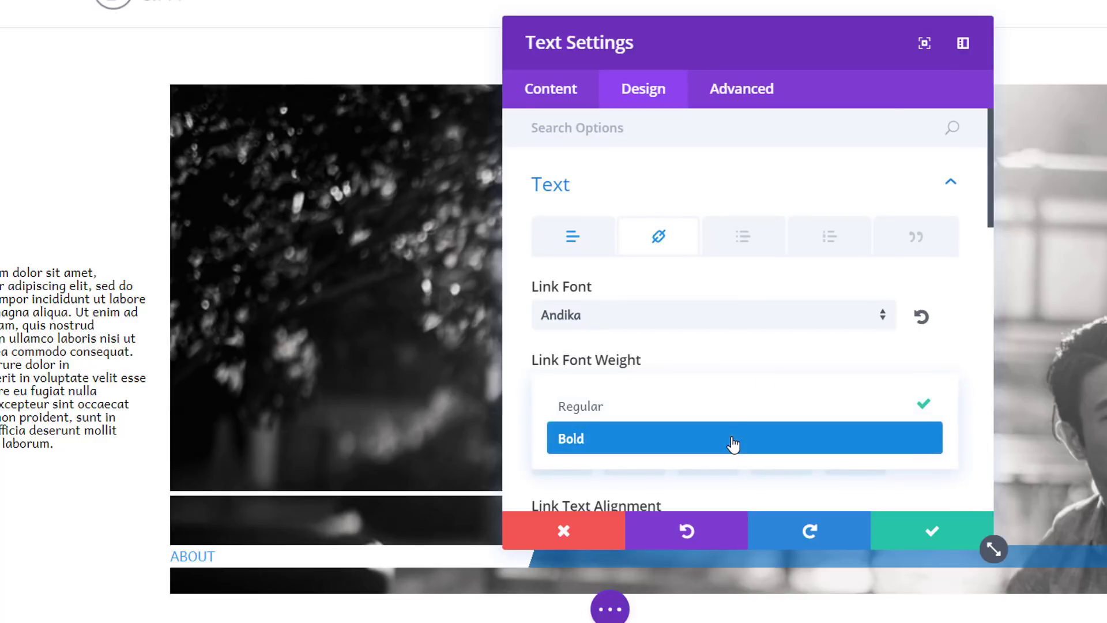
left_click(735, 441)
scroll(911, 398, "down", 3)
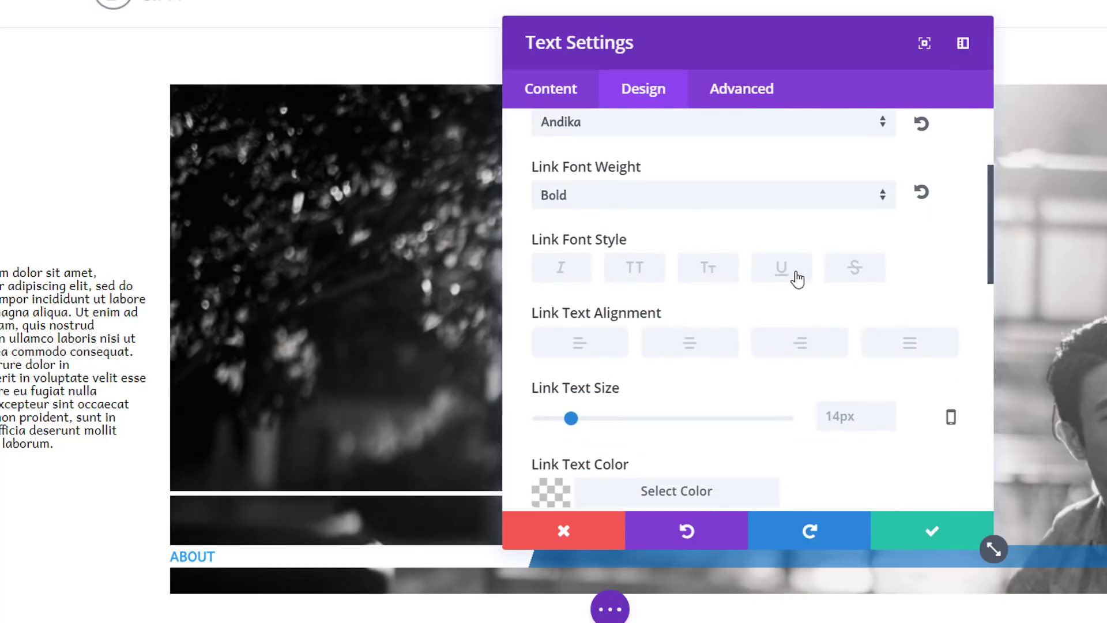
left_click(797, 279)
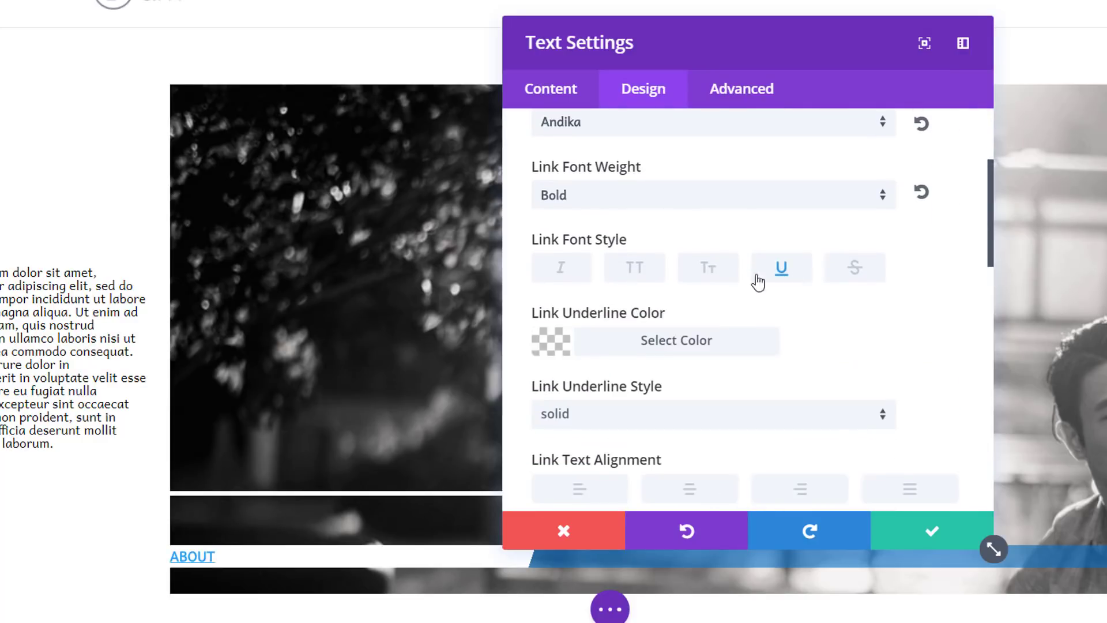
left_click(633, 283)
Step: Set the ABOUT link size to 100px and its colour to black
scroll(771, 305, "down", 2)
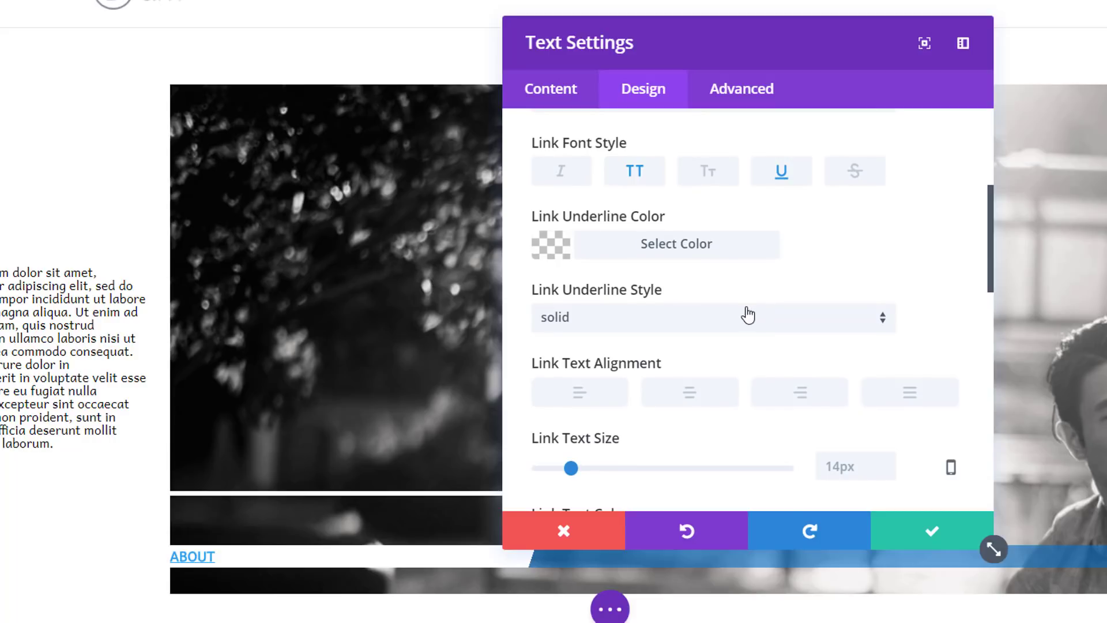
scroll(746, 315, "down", 2)
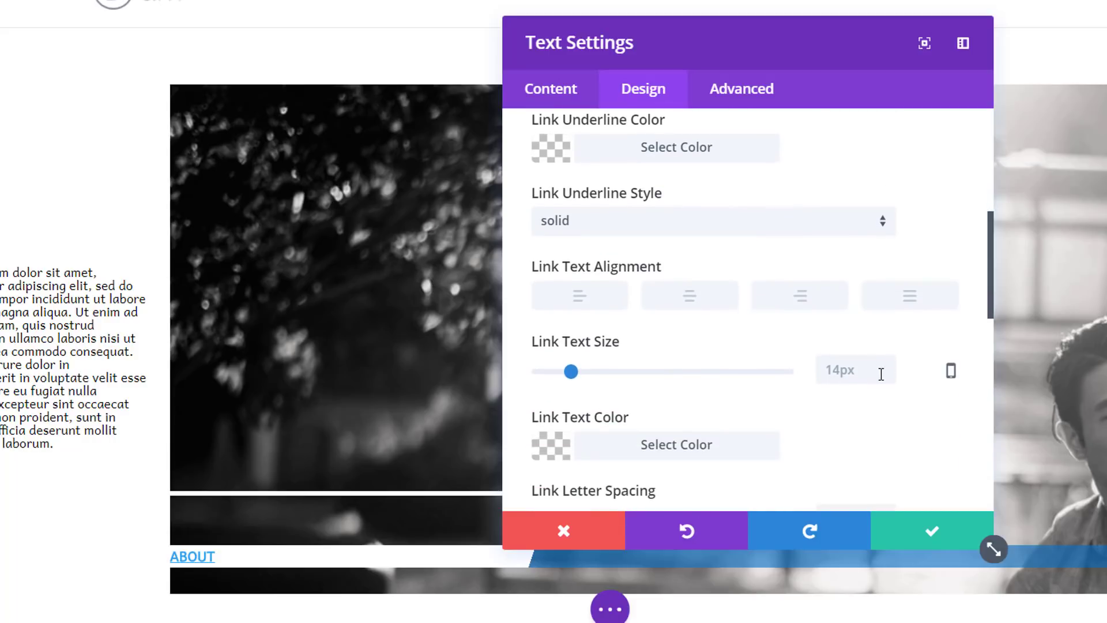
left_click(854, 368)
type("100")
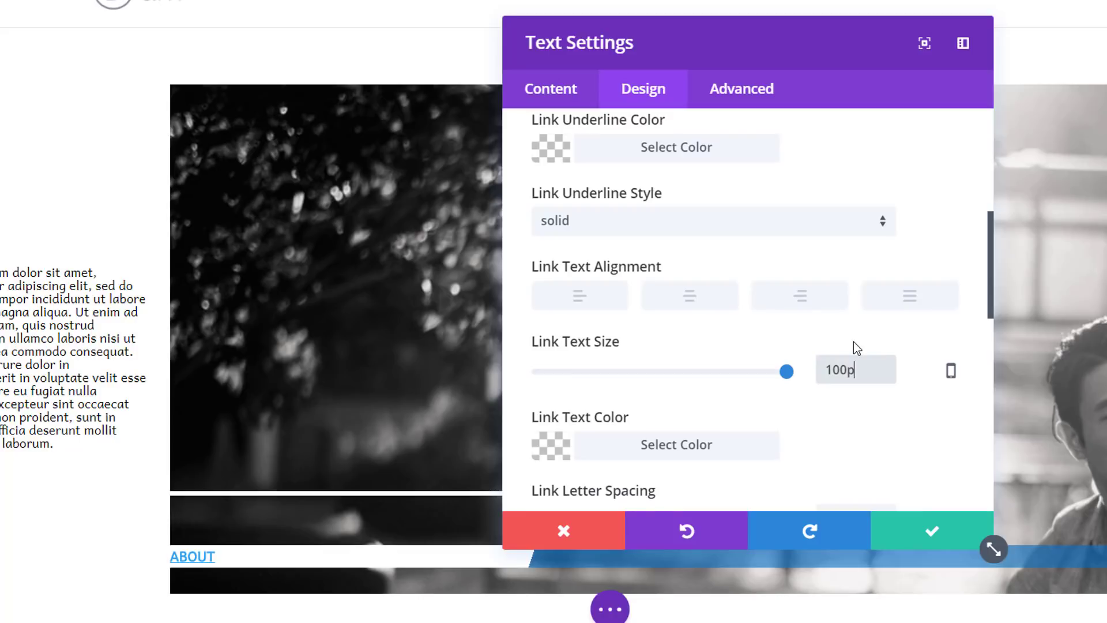
left_click(598, 452)
scroll(577, 458, "down", 5)
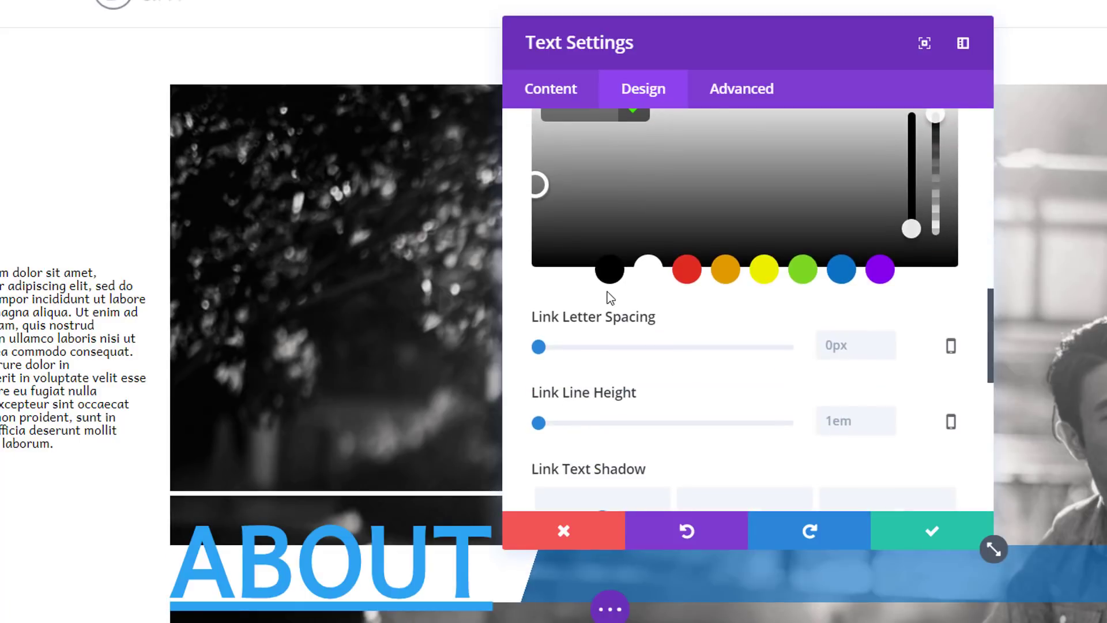
left_click(610, 270)
scroll(832, 349, "down", 1)
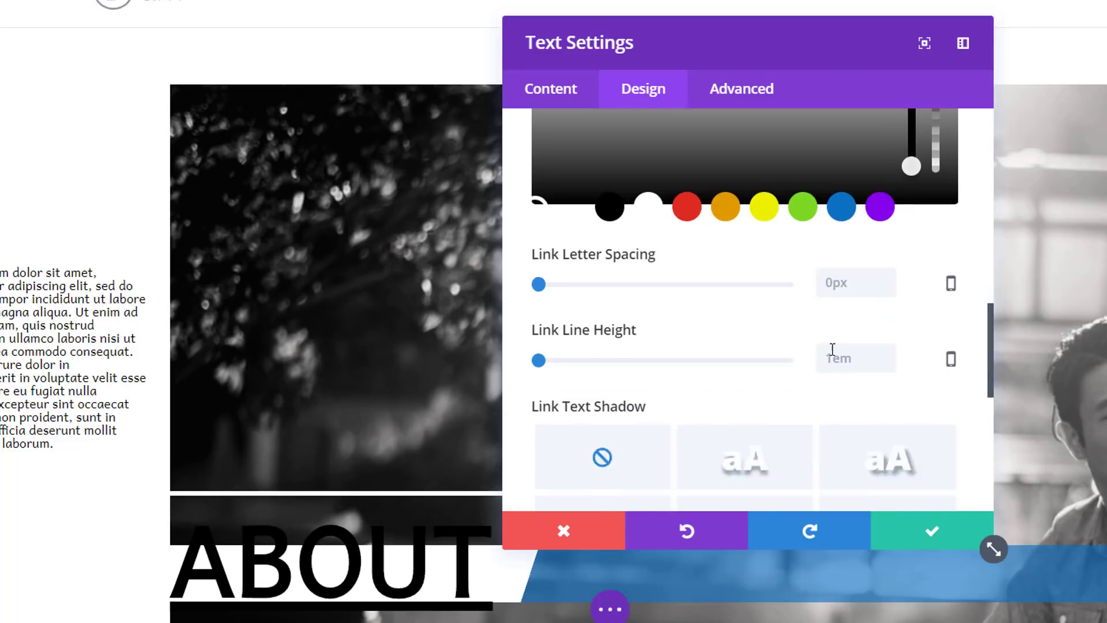
scroll(832, 349, "down", 3)
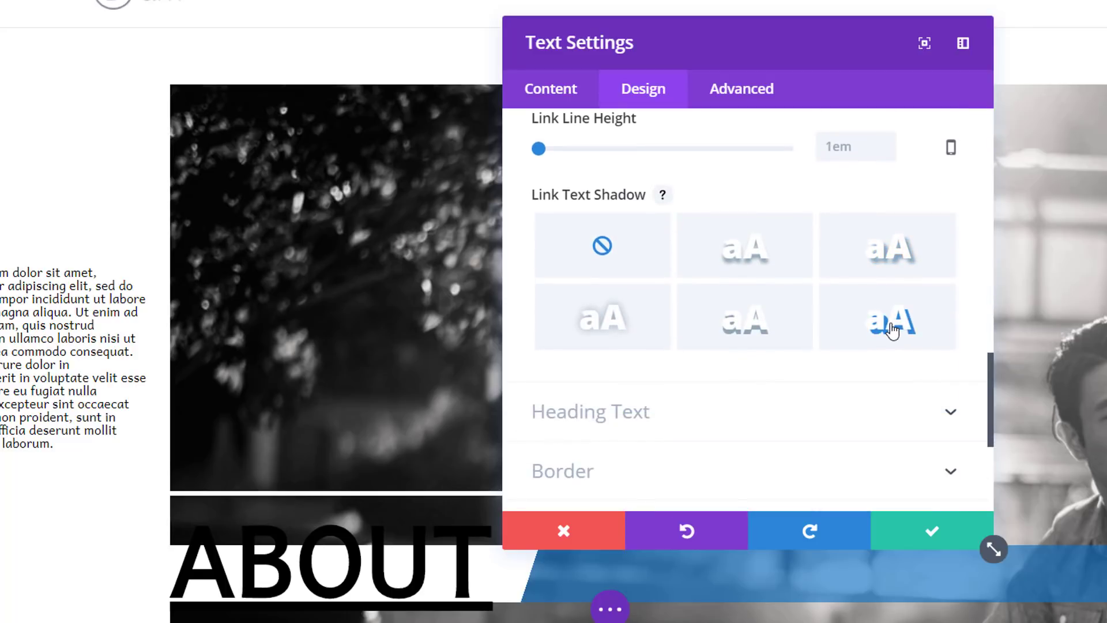
scroll(737, 381, "down", 4)
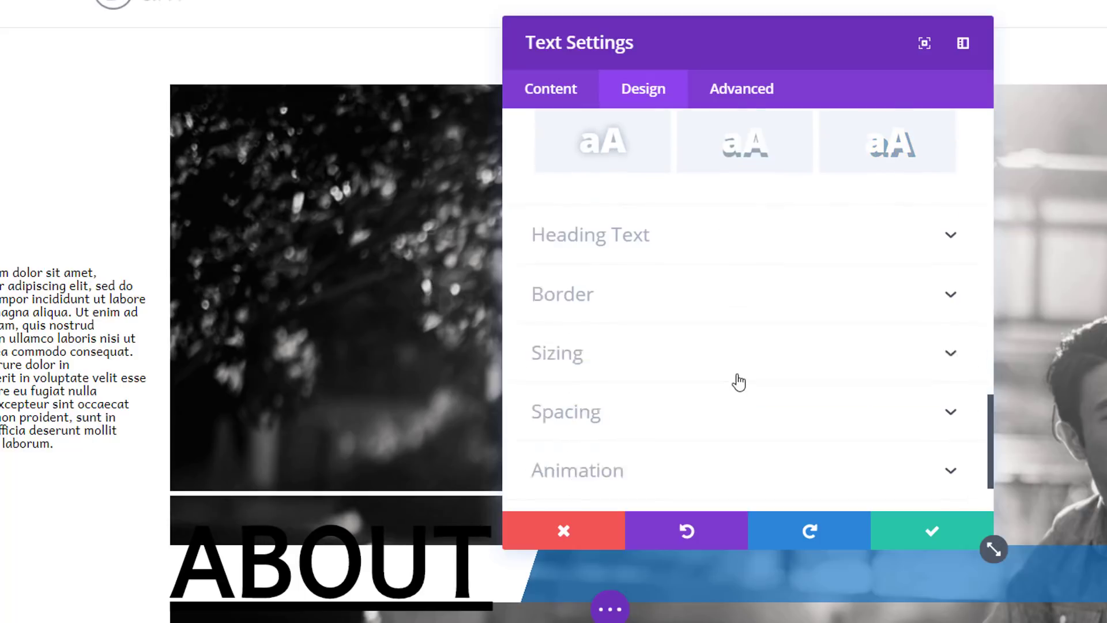
Step: Set the ABOUT module margins to -33px top, 250px bottom and -20% left
left_click(715, 267)
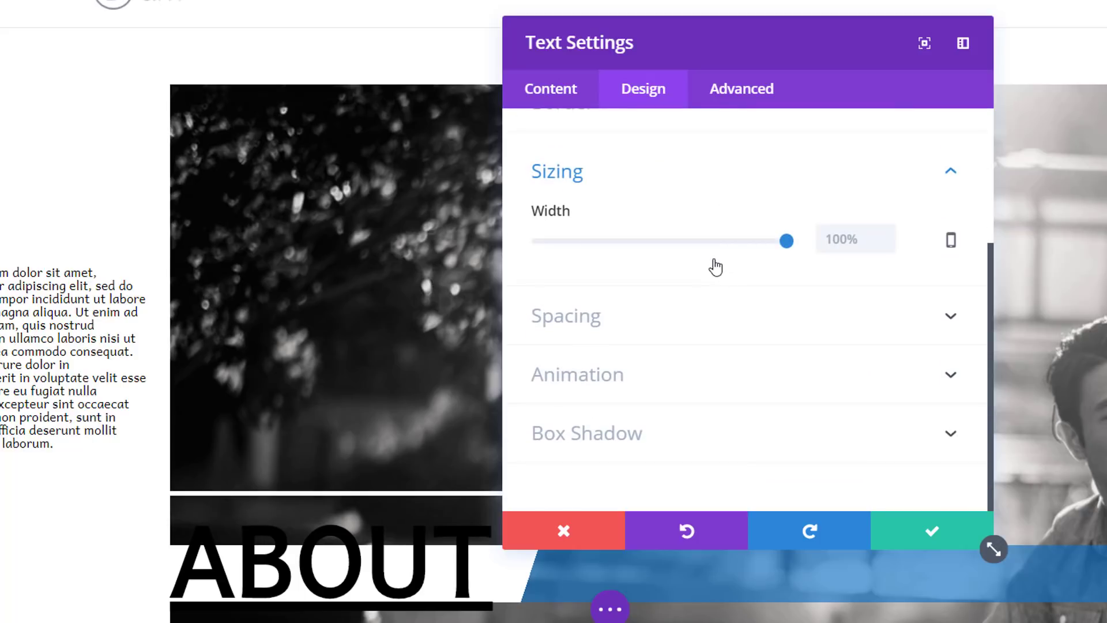
left_click(717, 319)
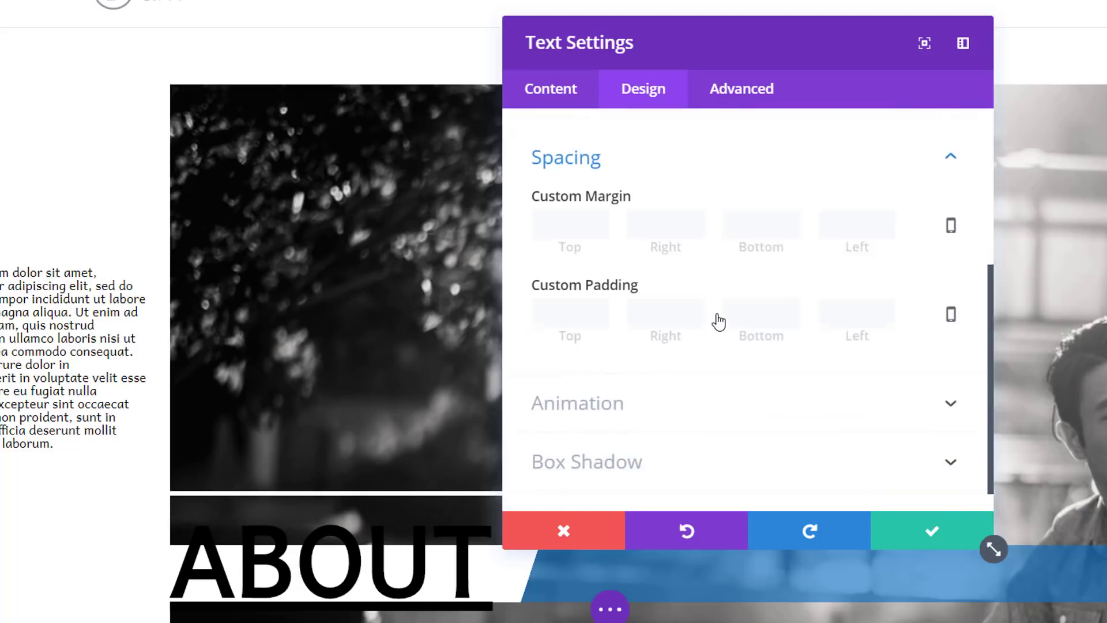
left_click(567, 216)
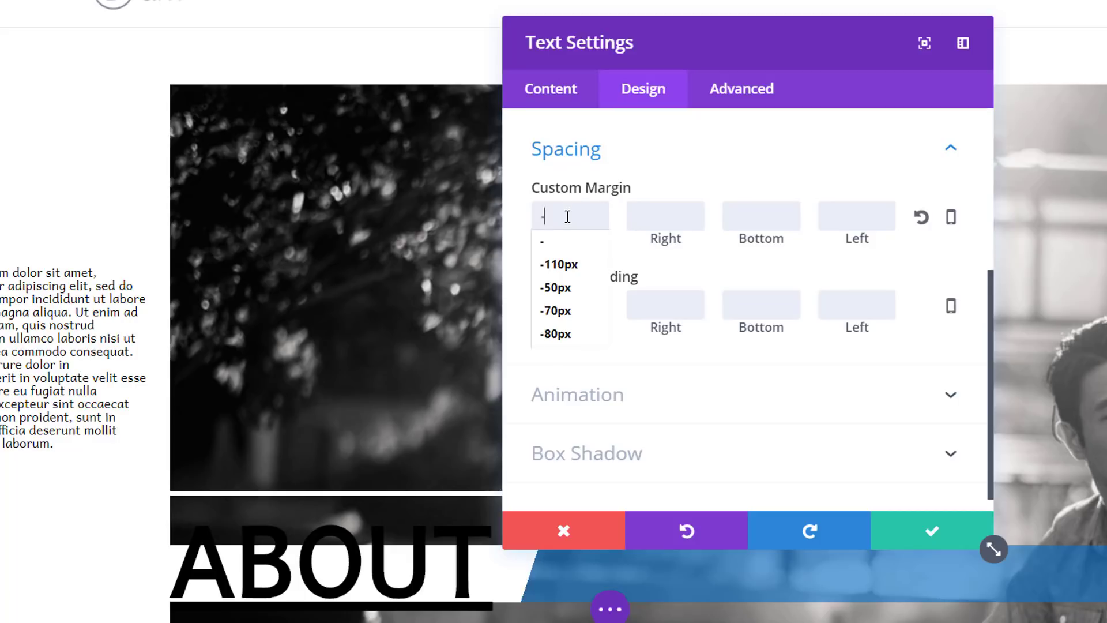
type("-33px")
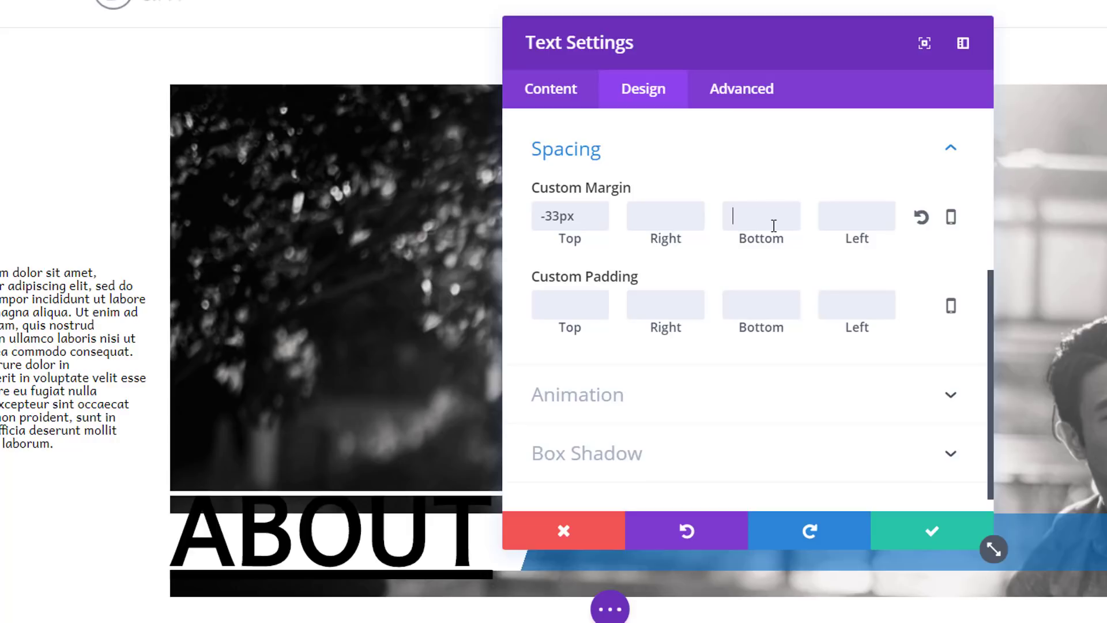
type("250px")
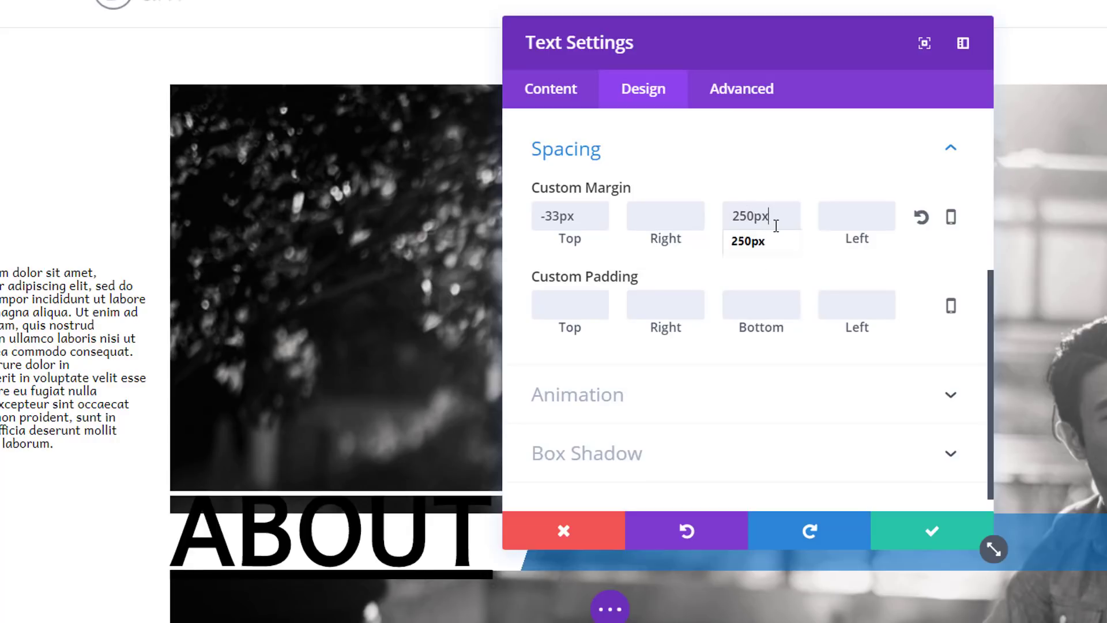
left_click(847, 213)
type("-")
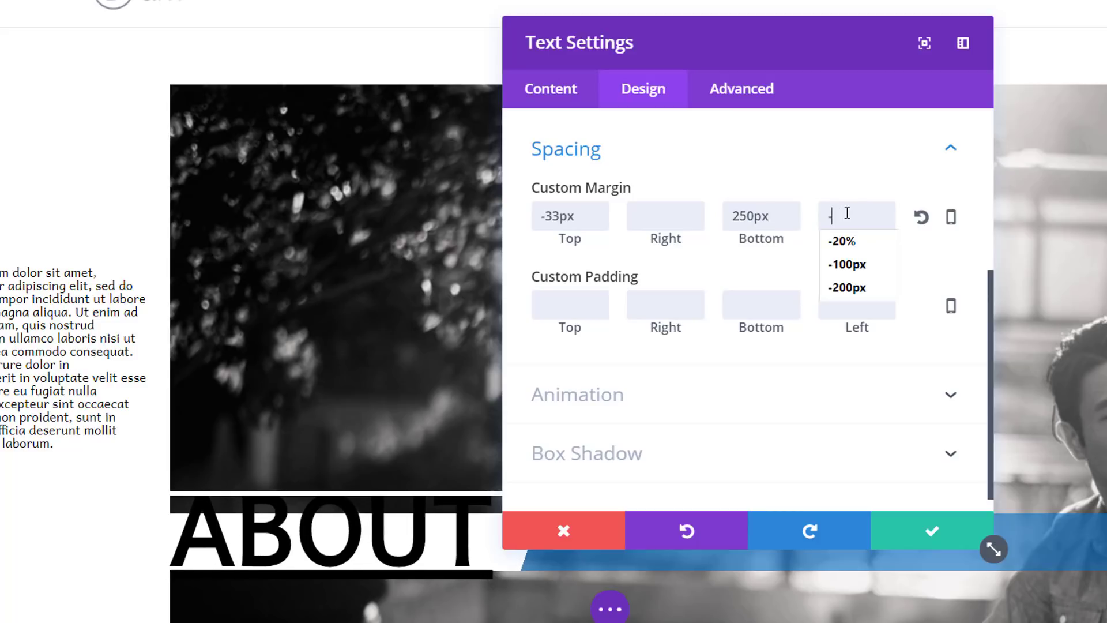
type("20%")
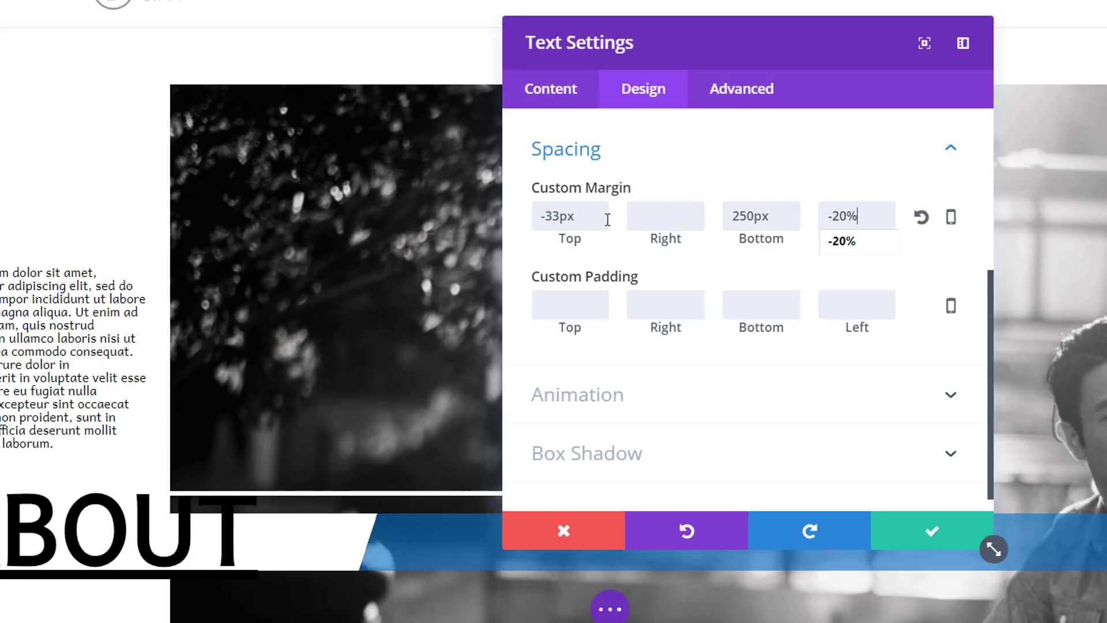
Step: Add 80px top and bottom padding and save the text module settings
left_click(555, 296)
type("80px")
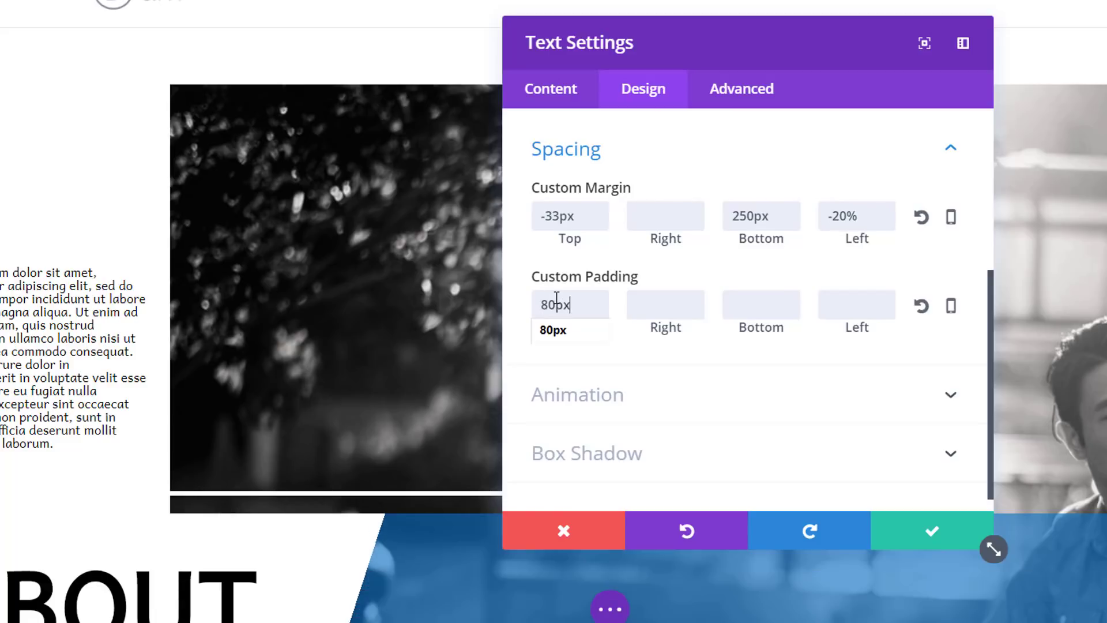
double_click(556, 297)
key("ctrl+c")
left_click(752, 310)
key("ctrl+v")
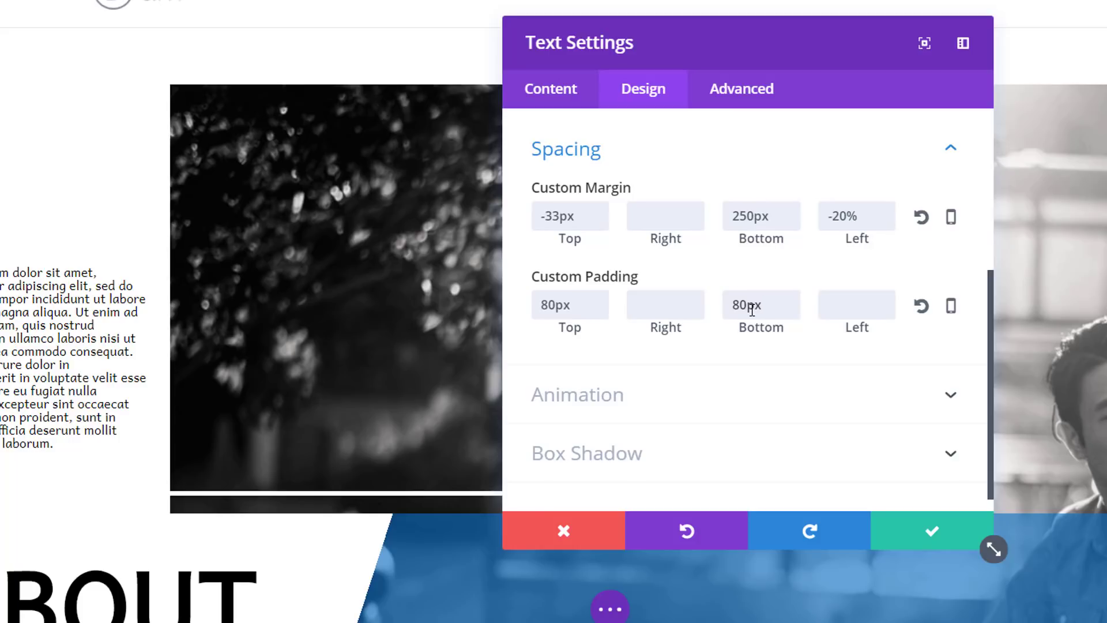
scroll(808, 354, "down", 1)
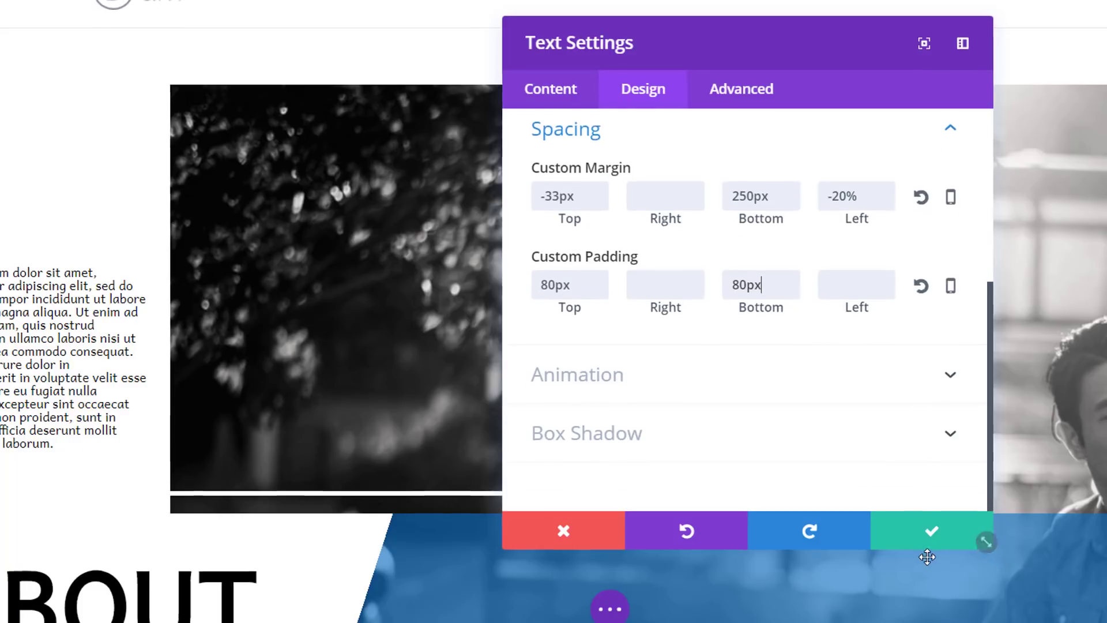
left_click(934, 538)
scroll(580, 279, "down", 6)
scroll(579, 278, "up", 6)
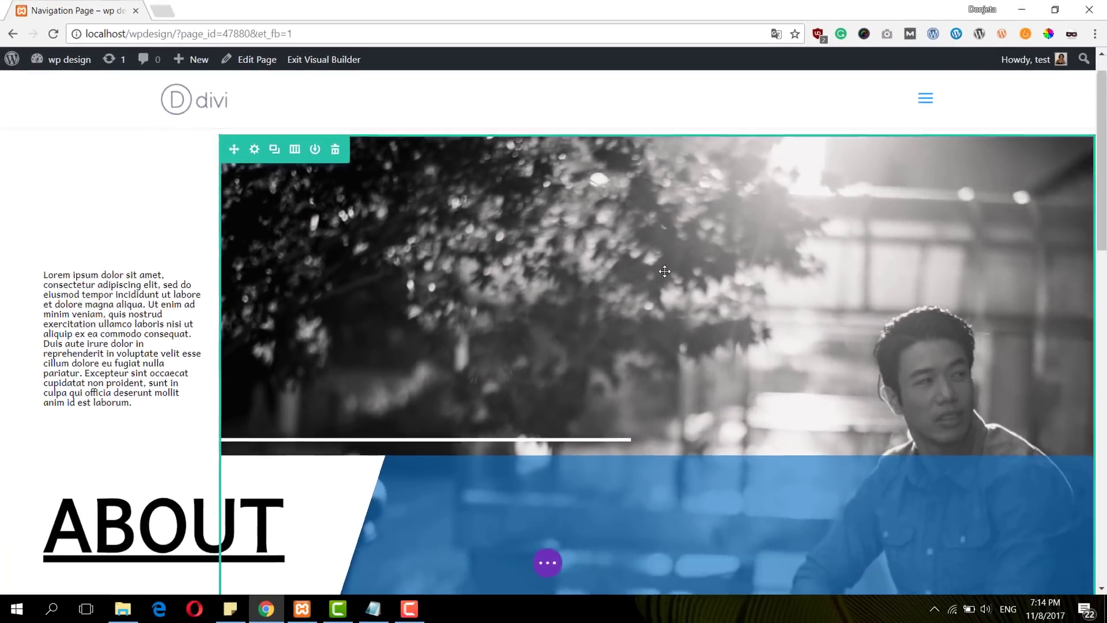
Step: Set the duplicated row's background image to the office photo xxx1.jpg and save
scroll(665, 271, "down", 8)
scroll(664, 268, "up", 9)
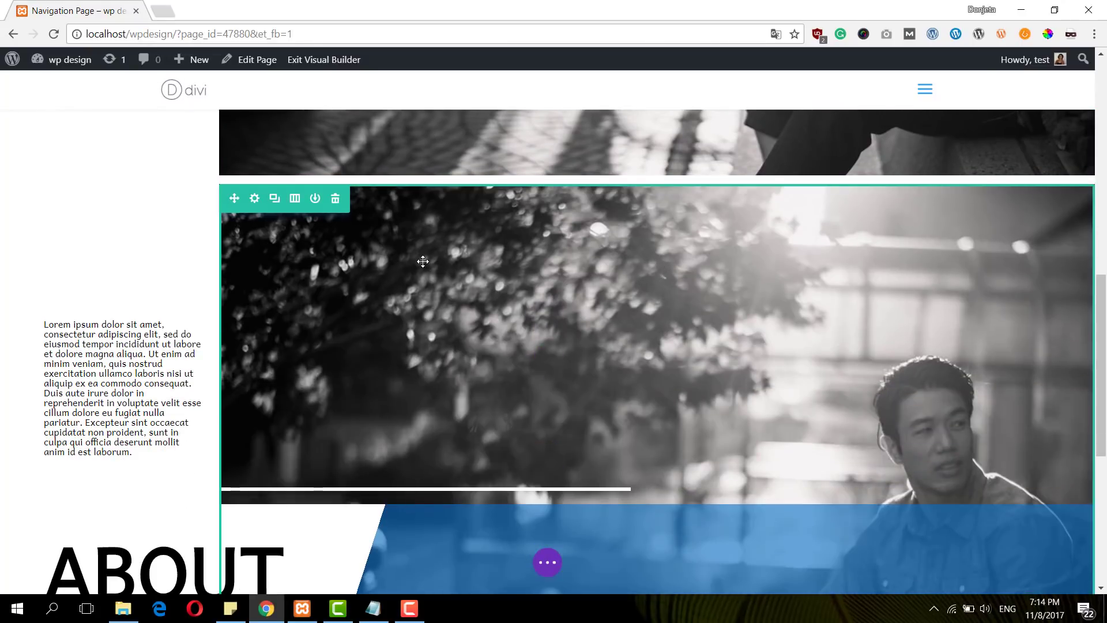
scroll(414, 261, "down", 3)
scroll(398, 254, "down", 1)
scroll(364, 242, "up", 1)
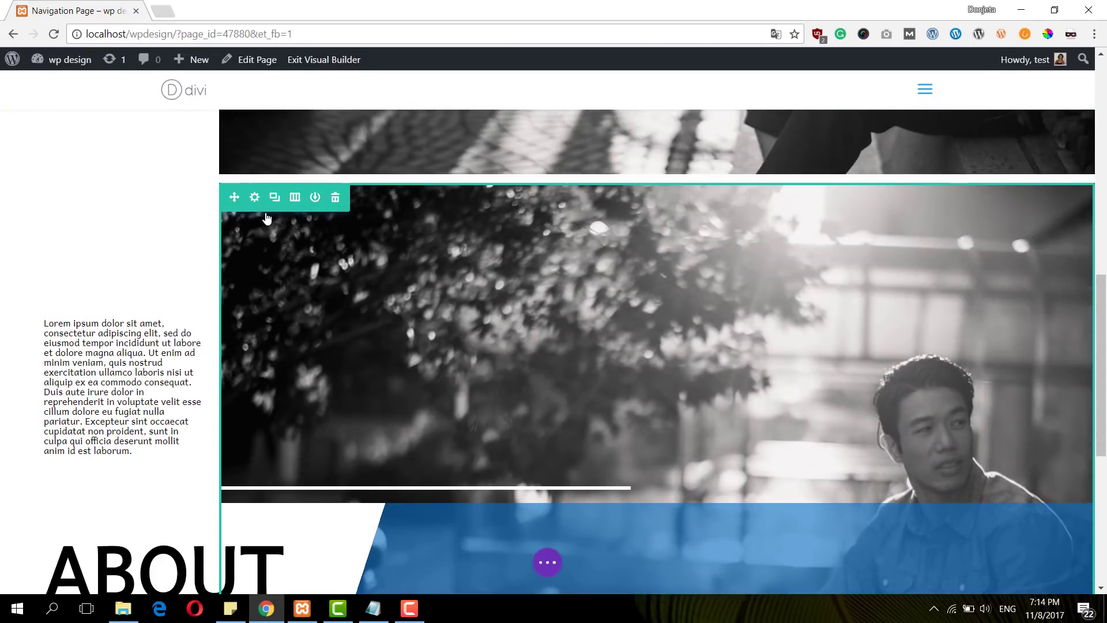
left_click(254, 197)
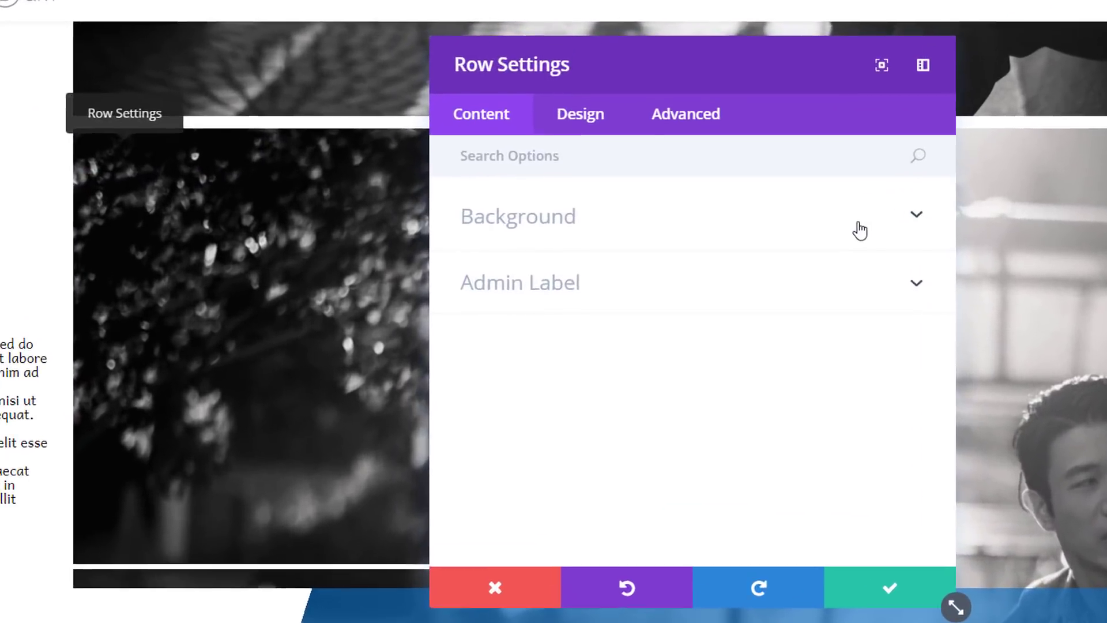
left_click(860, 230)
left_click(729, 390)
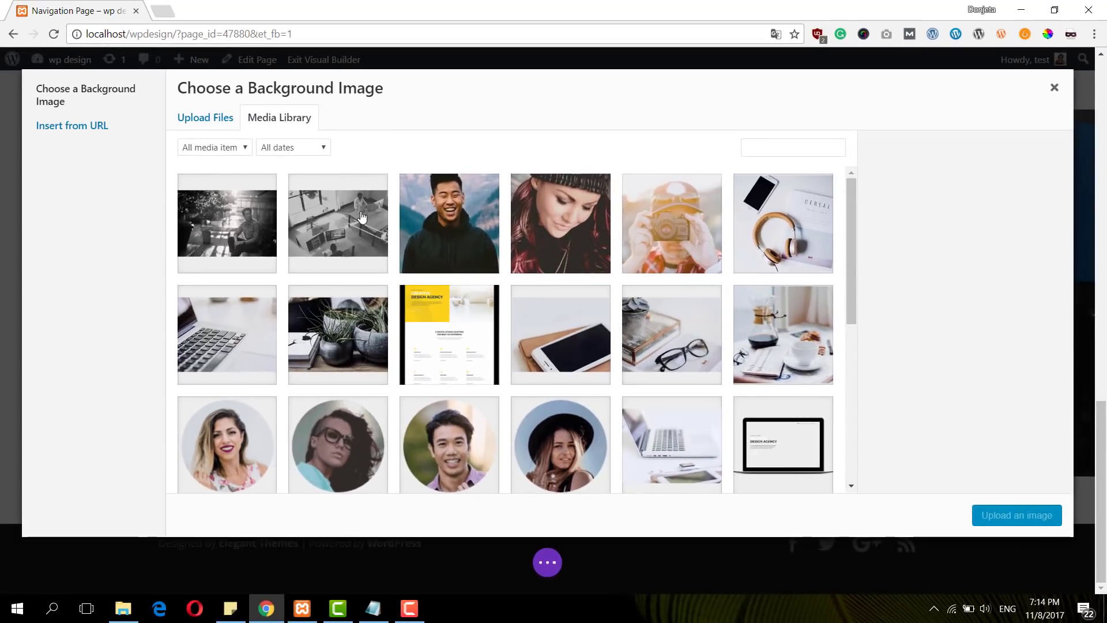
left_click(362, 217)
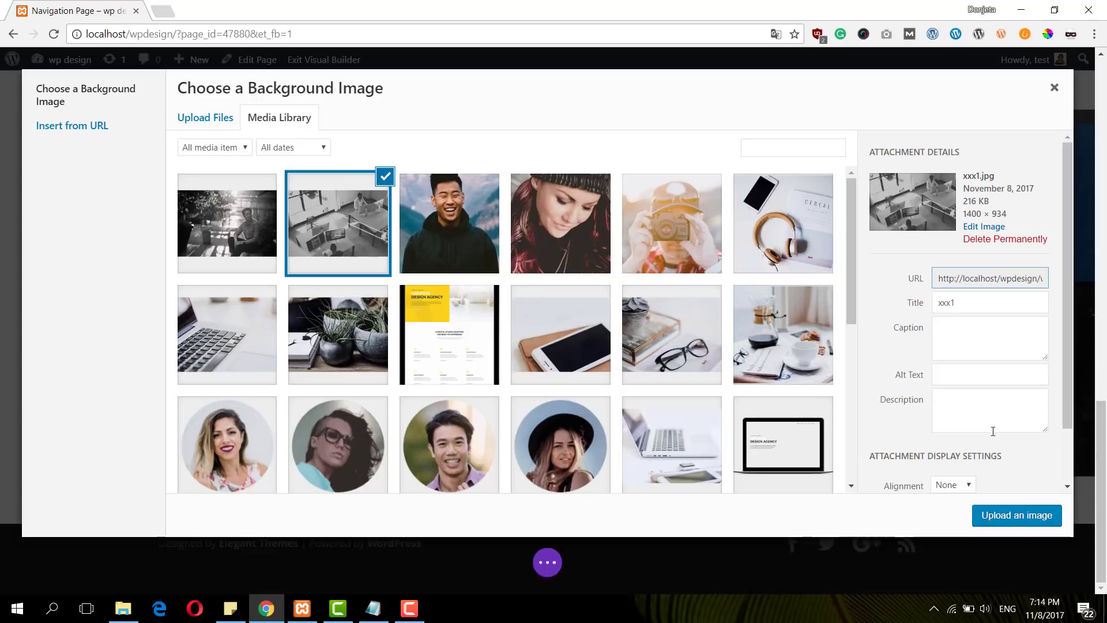
left_click(1025, 515)
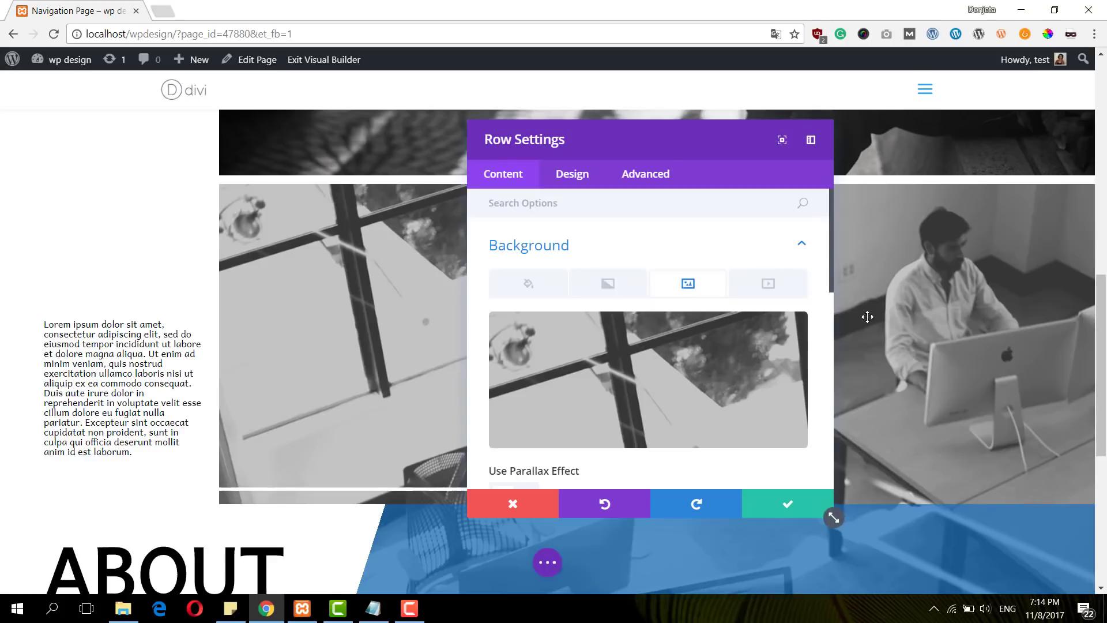
left_click(788, 505)
scroll(529, 411, "down", 3)
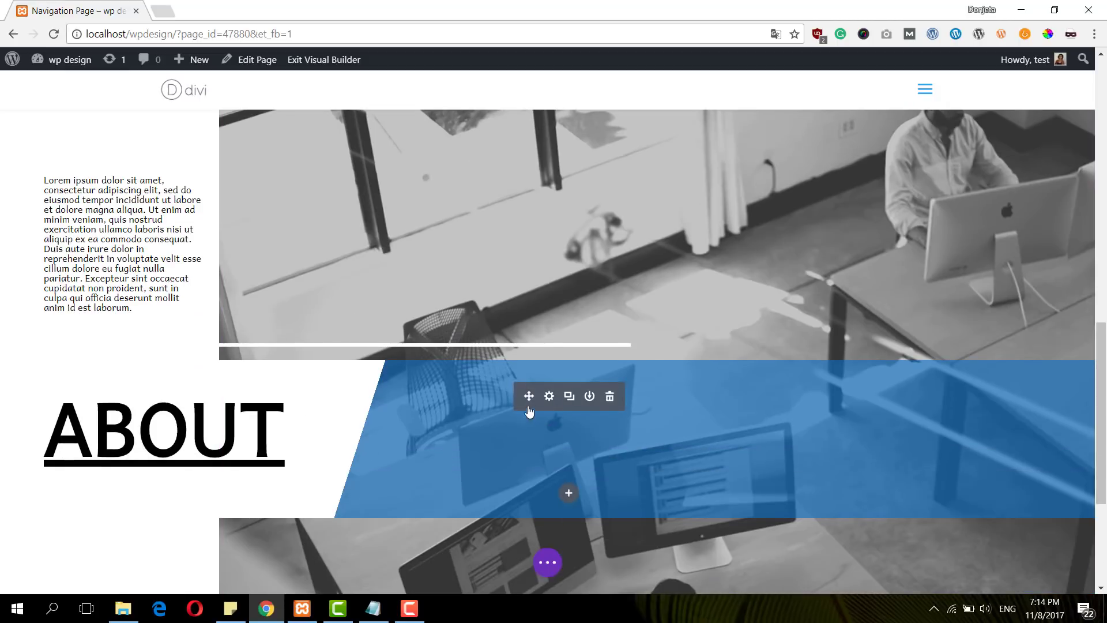
Step: Change the second link's text from ABOUT to SERVICES
left_click(549, 395)
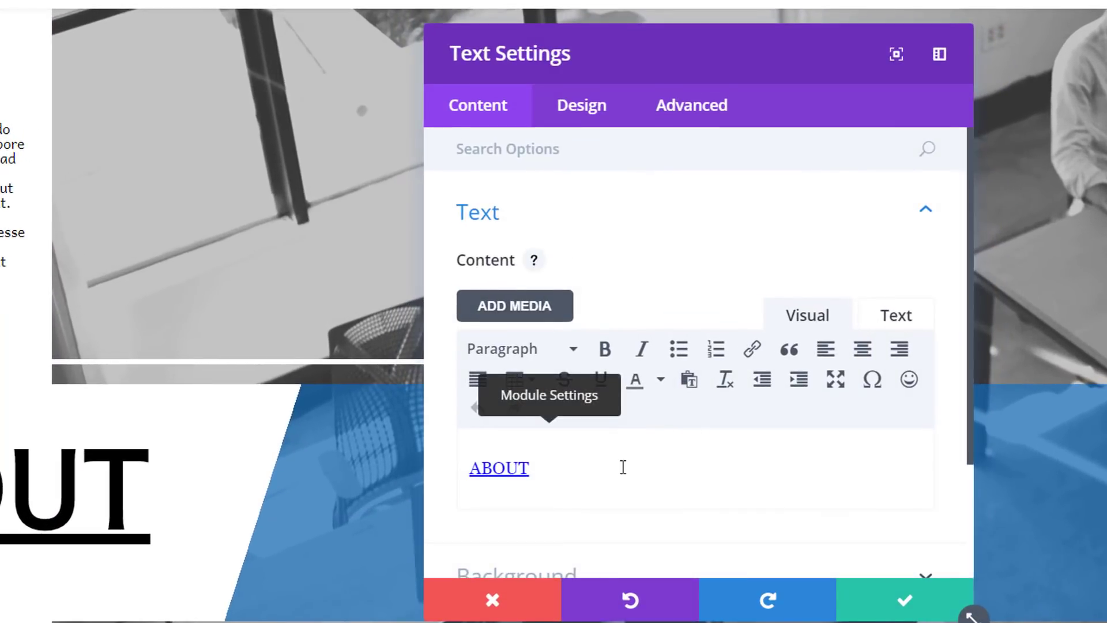
double_click(623, 467)
type("S")
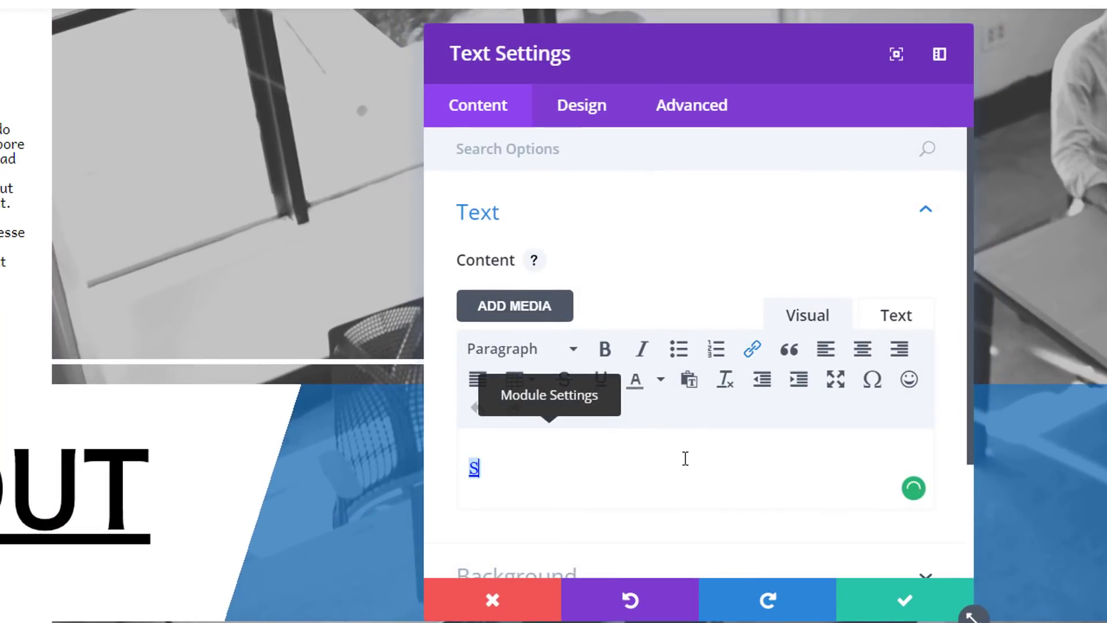
type("ERVICES")
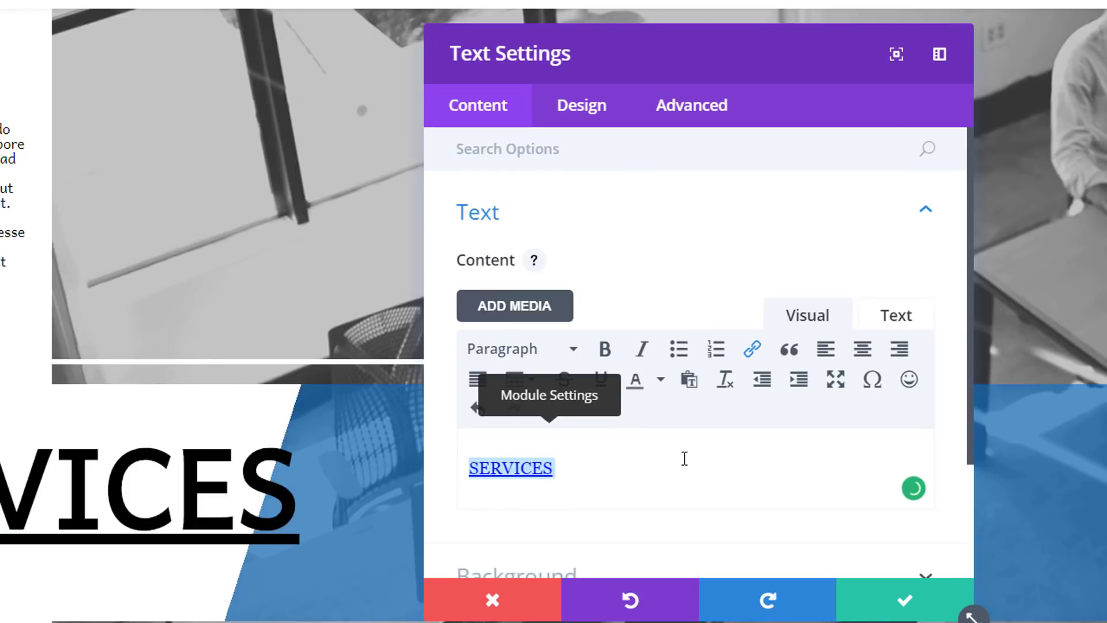
Step: Make the gradient colour rgba(224,43,32,0.62) red, start it at 41%, and save
scroll(674, 466, "down", 2)
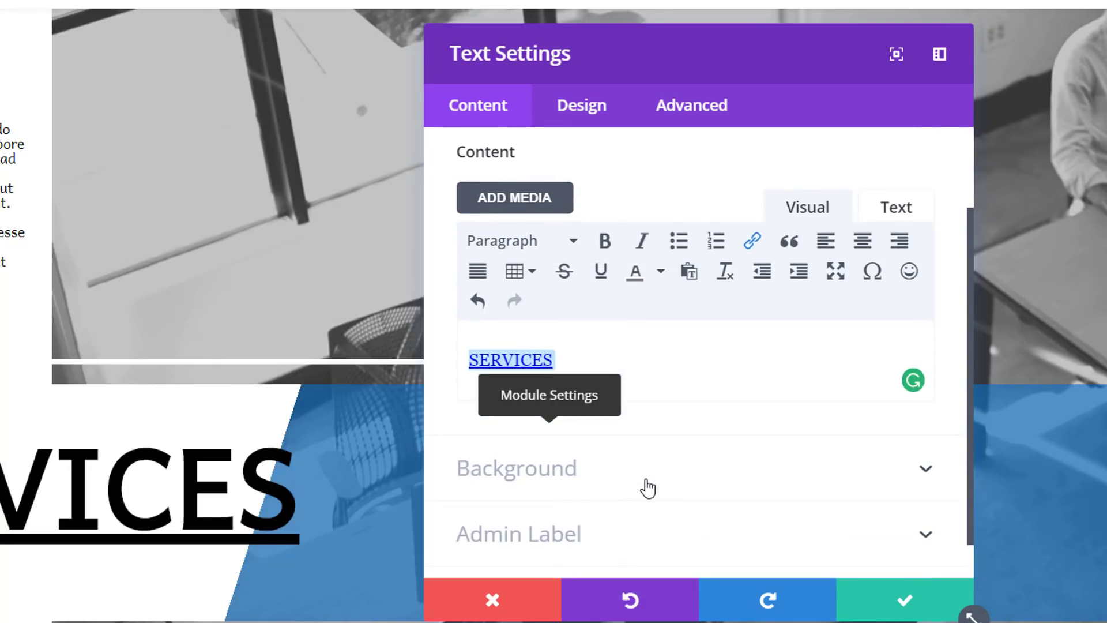
left_click(648, 489)
scroll(709, 420, "down", 4)
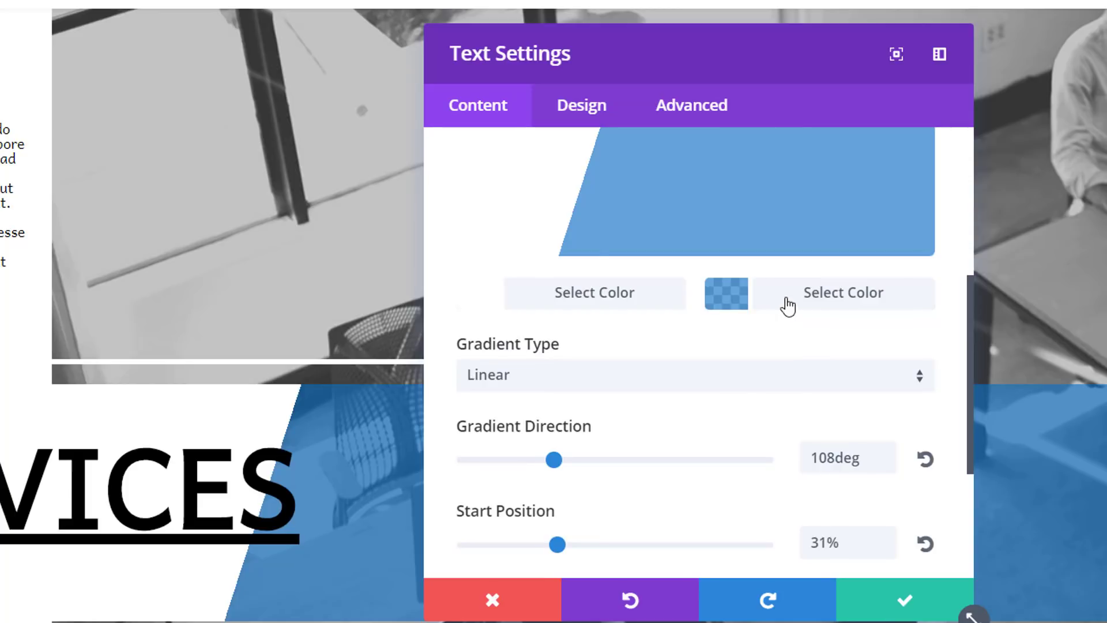
left_click(786, 301)
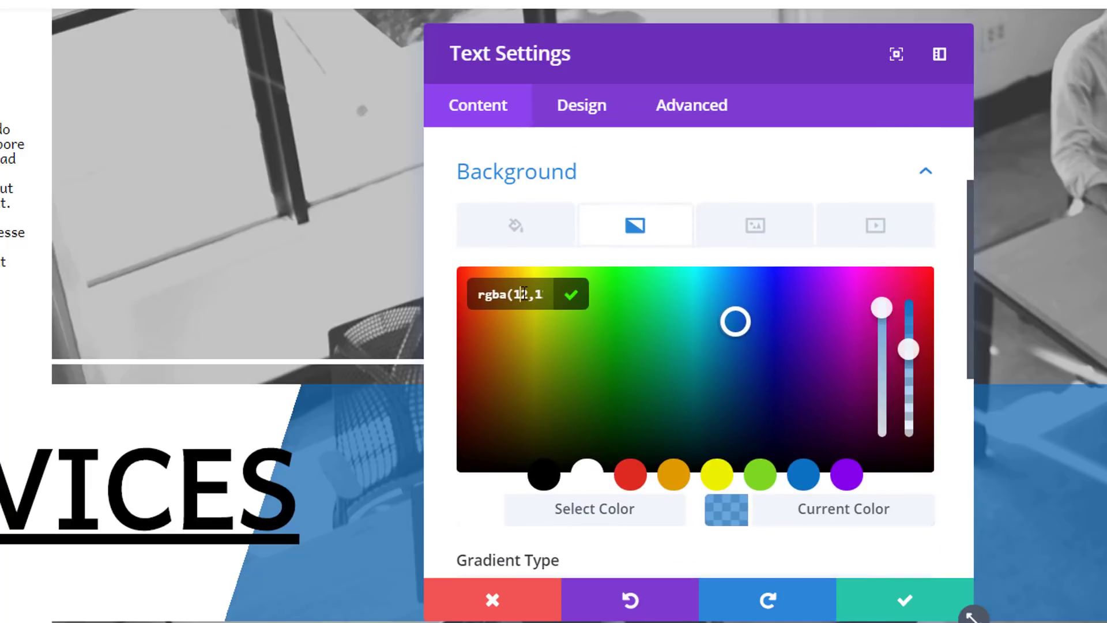
key("ctrl+a")
type("rgba(")
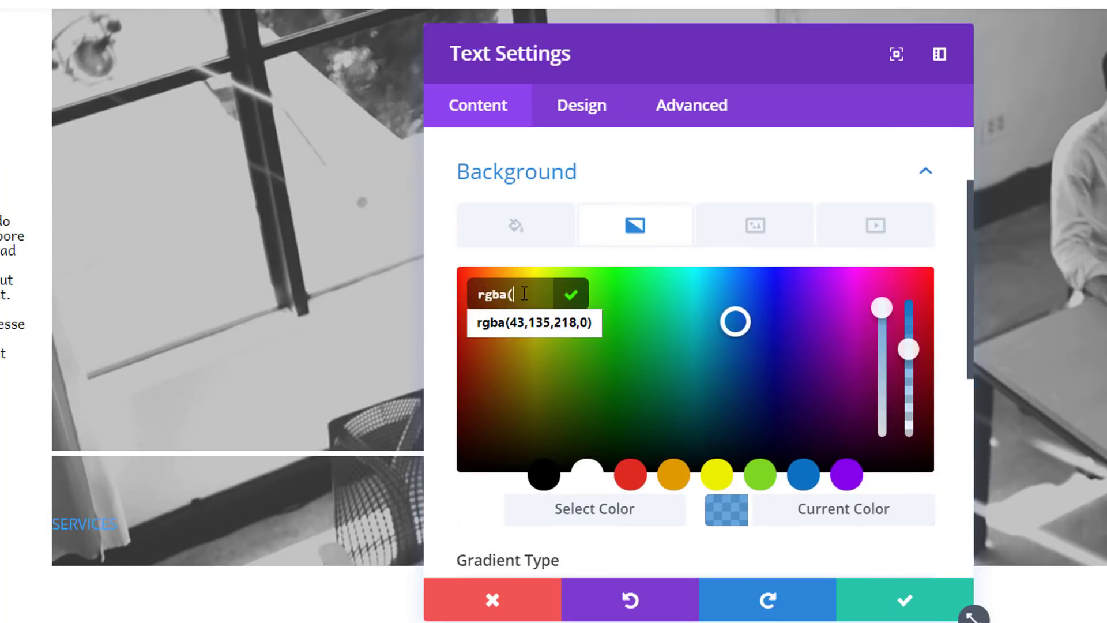
type("224,")
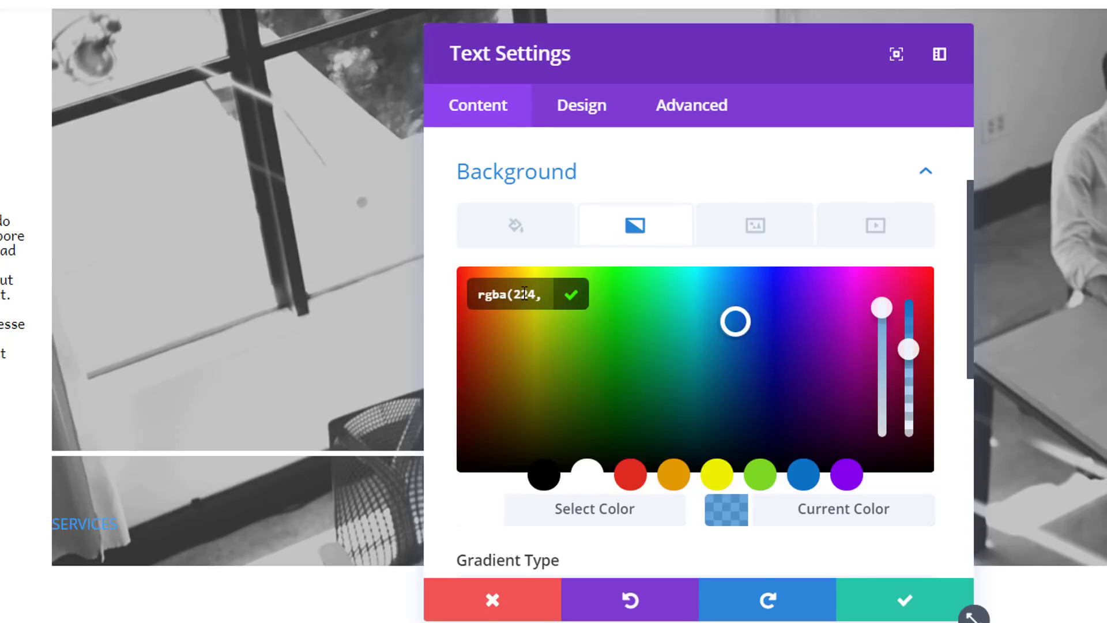
type("43,")
type("32,")
type("0.")
type("62)")
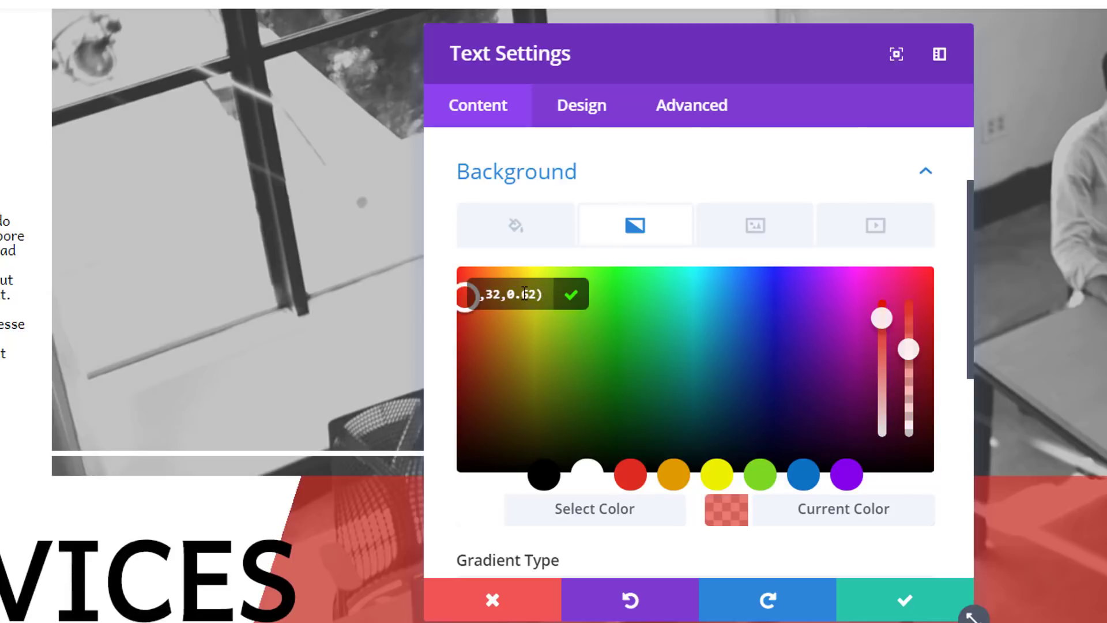
scroll(675, 381, "down", 5)
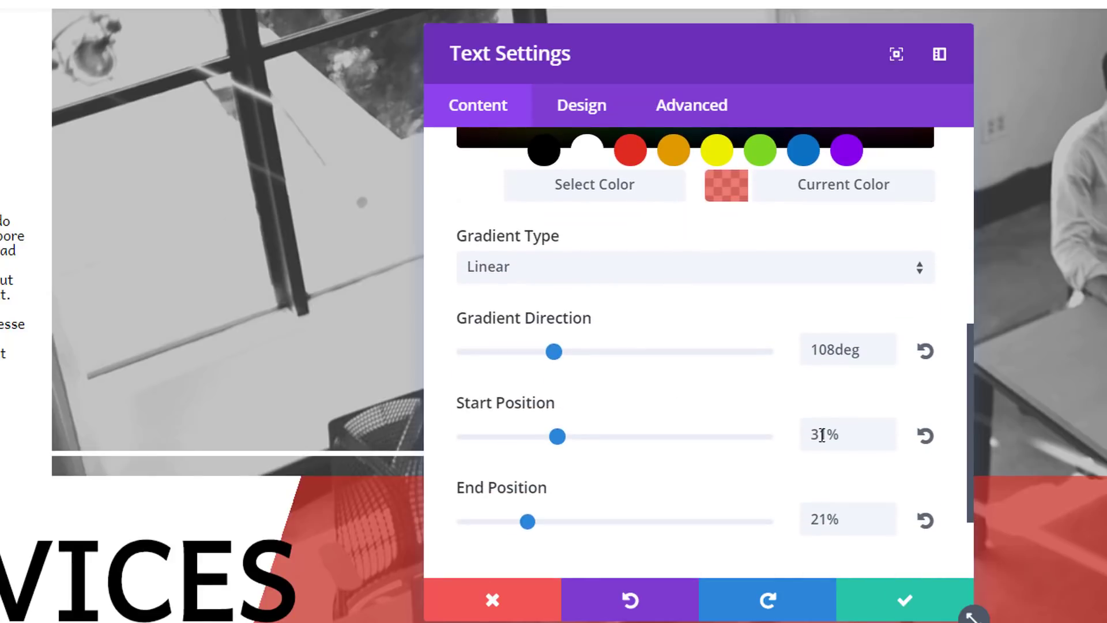
left_click_drag(557, 437, 587, 441)
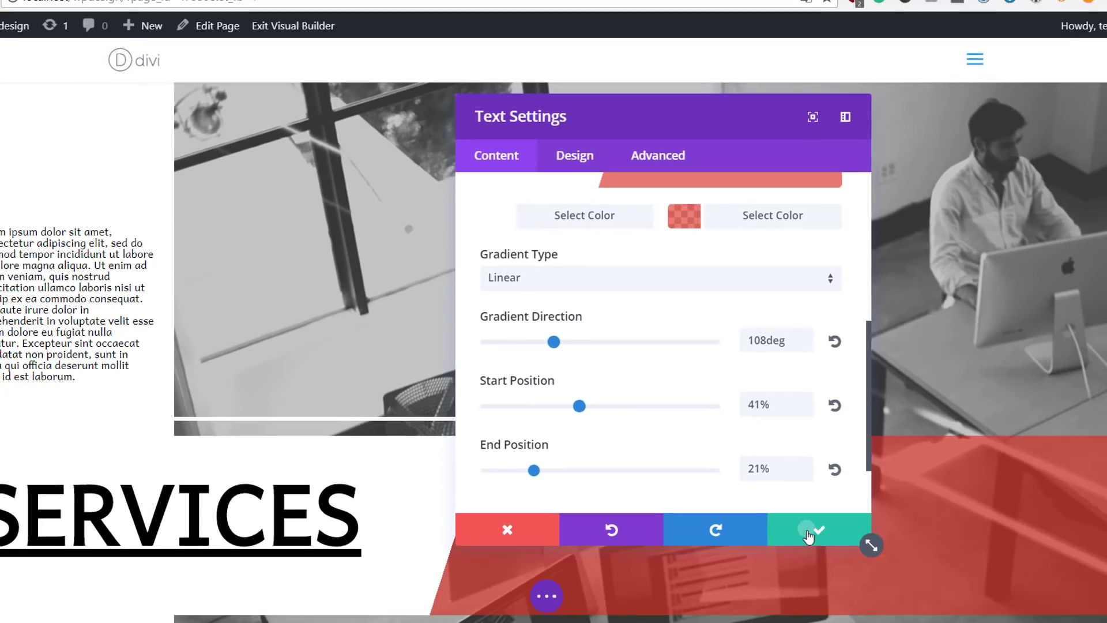
left_click(859, 590)
Step: Insert a single-column row below SERVICES without a module and open its Row Settings
scroll(785, 520, "up", 10)
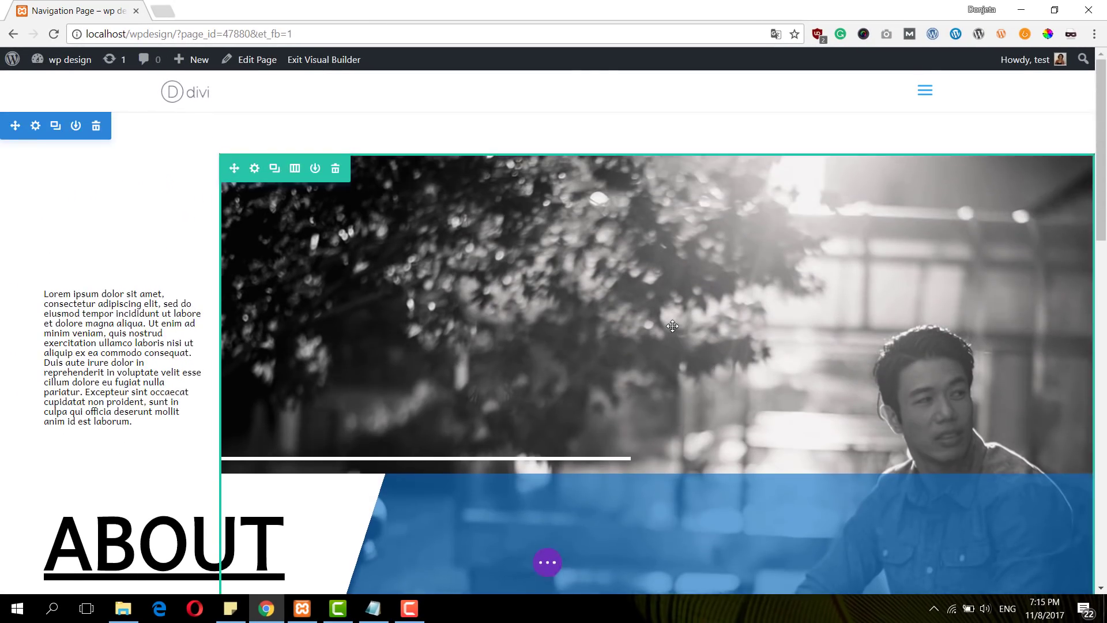
scroll(669, 323, "down", 10)
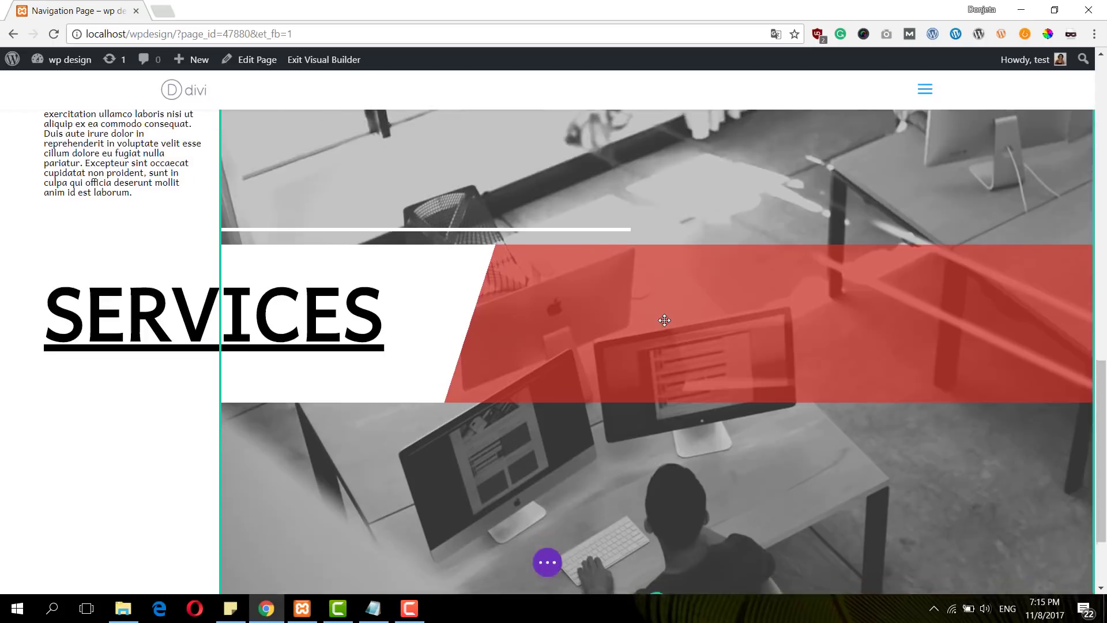
scroll(664, 320, "down", 1)
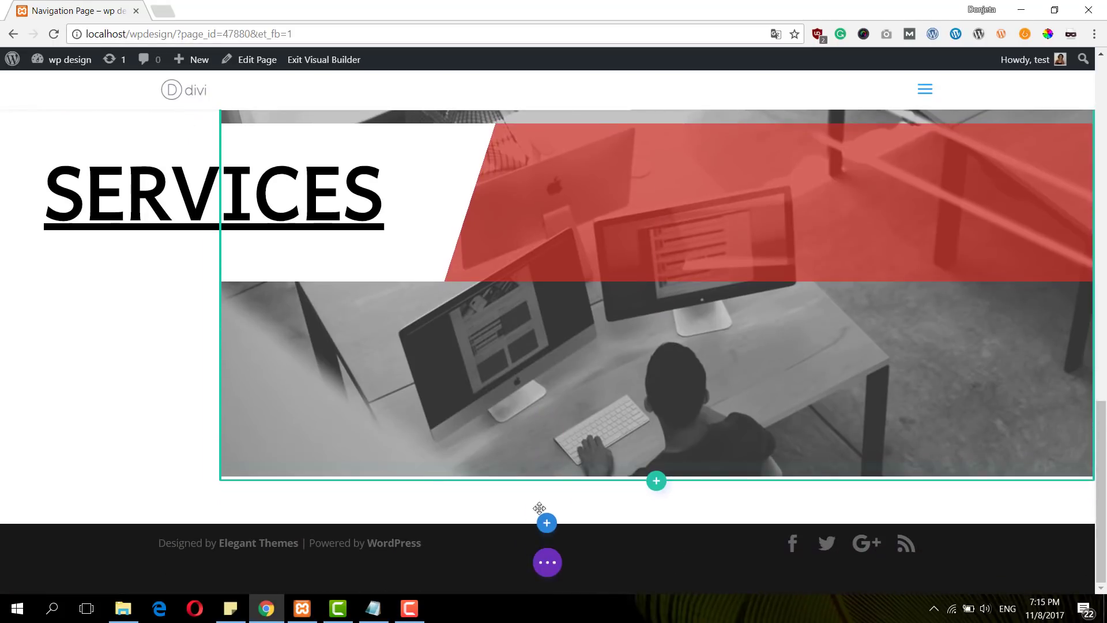
left_click(656, 479)
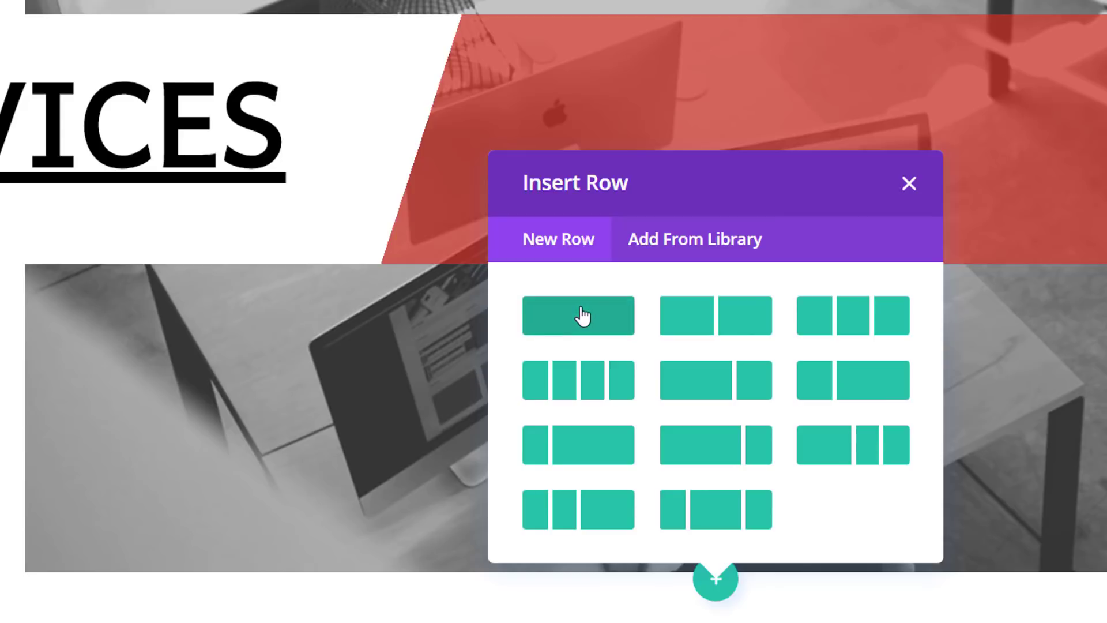
left_click(583, 315)
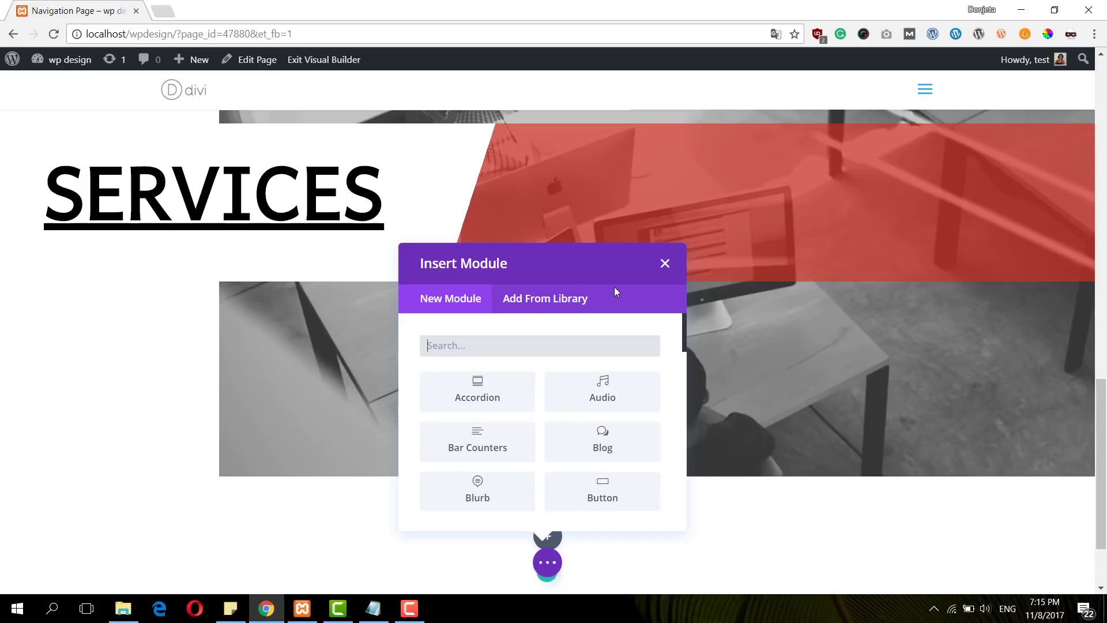
scroll(614, 286, "down", 1)
scroll(645, 282, "down", 2)
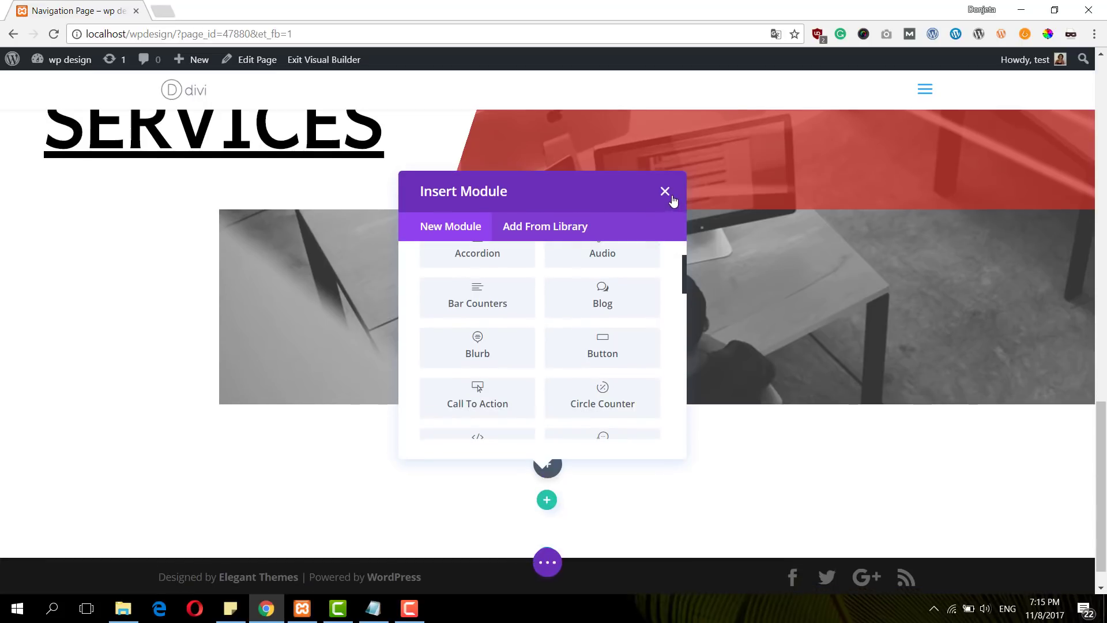
left_click(665, 192)
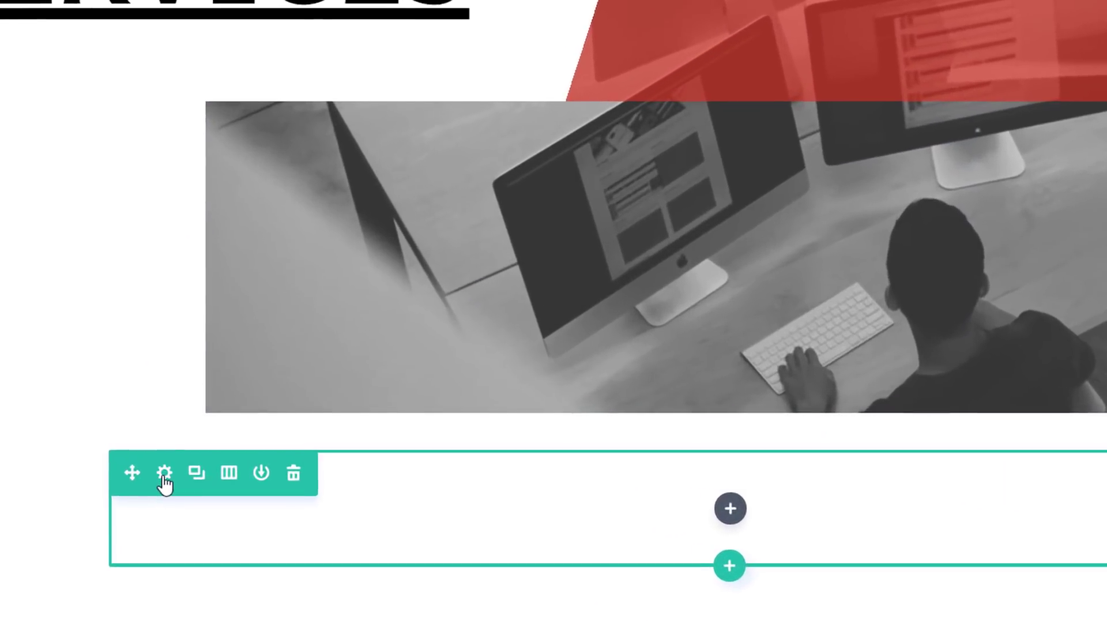
left_click(187, 444)
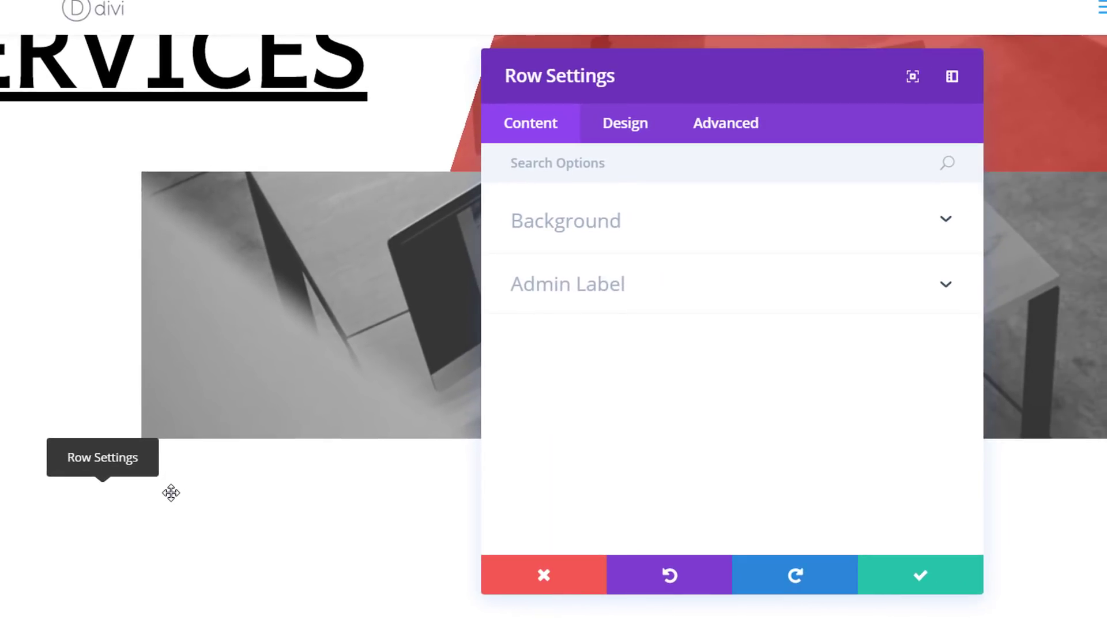
Step: Make the new row full width with a custom gutter width of 1
left_click(615, 133)
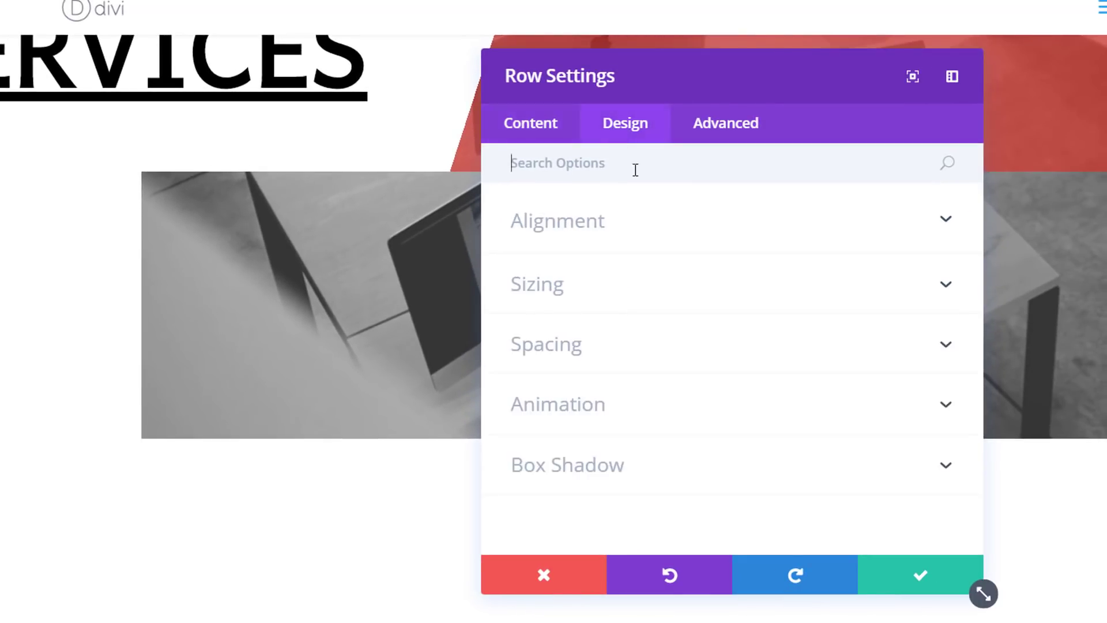
left_click(670, 304)
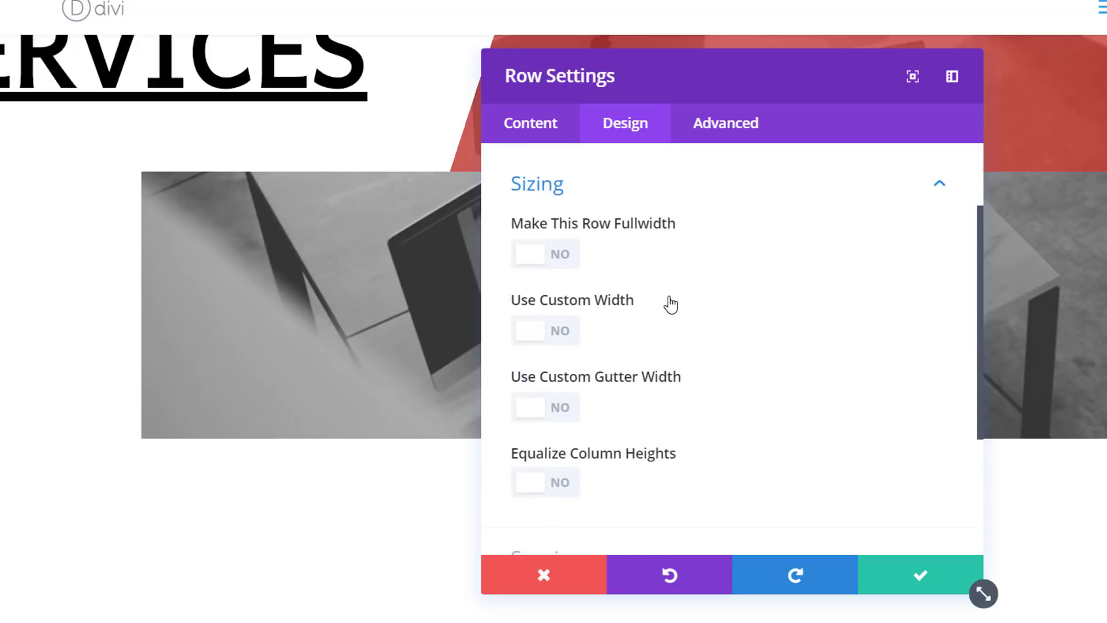
left_click(534, 262)
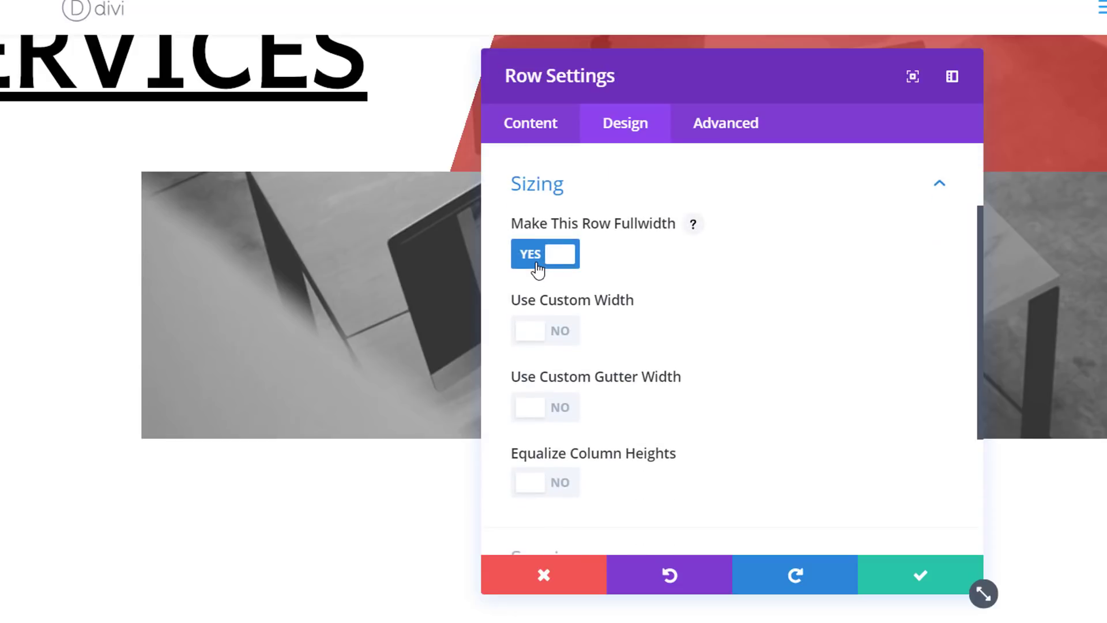
left_click(535, 413)
left_click(882, 482)
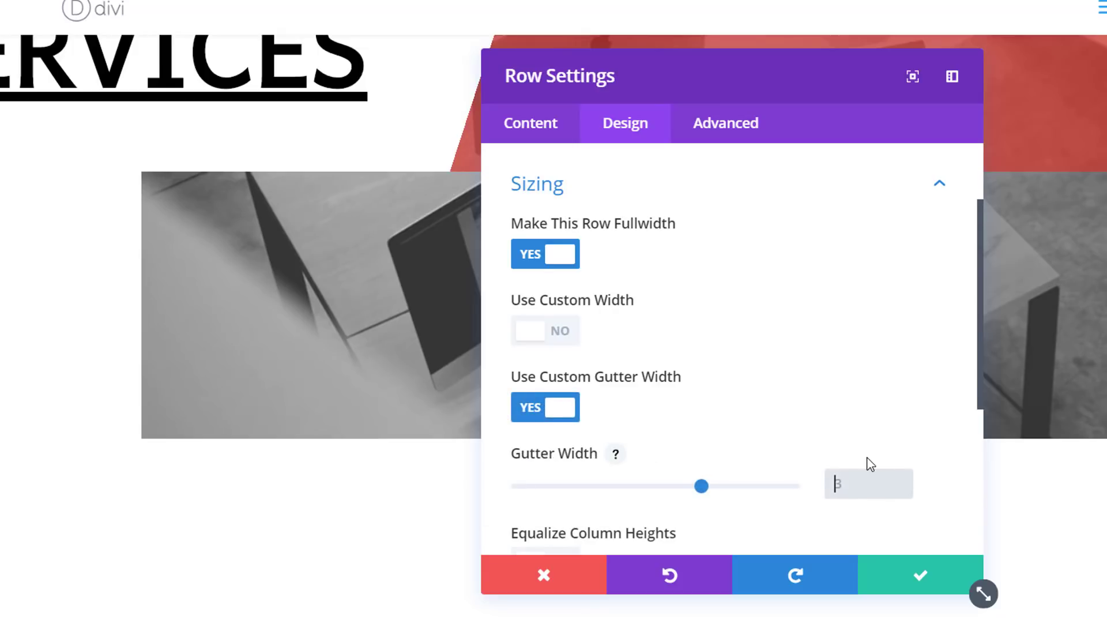
type("1")
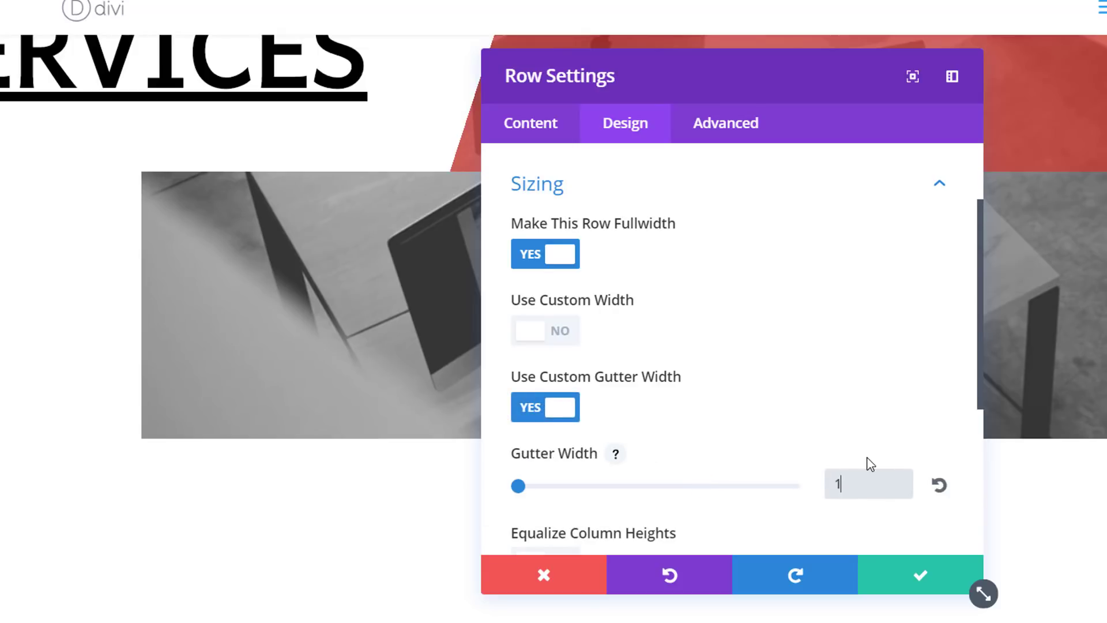
Step: Disable the row on desktop and save the row settings
left_click(747, 128)
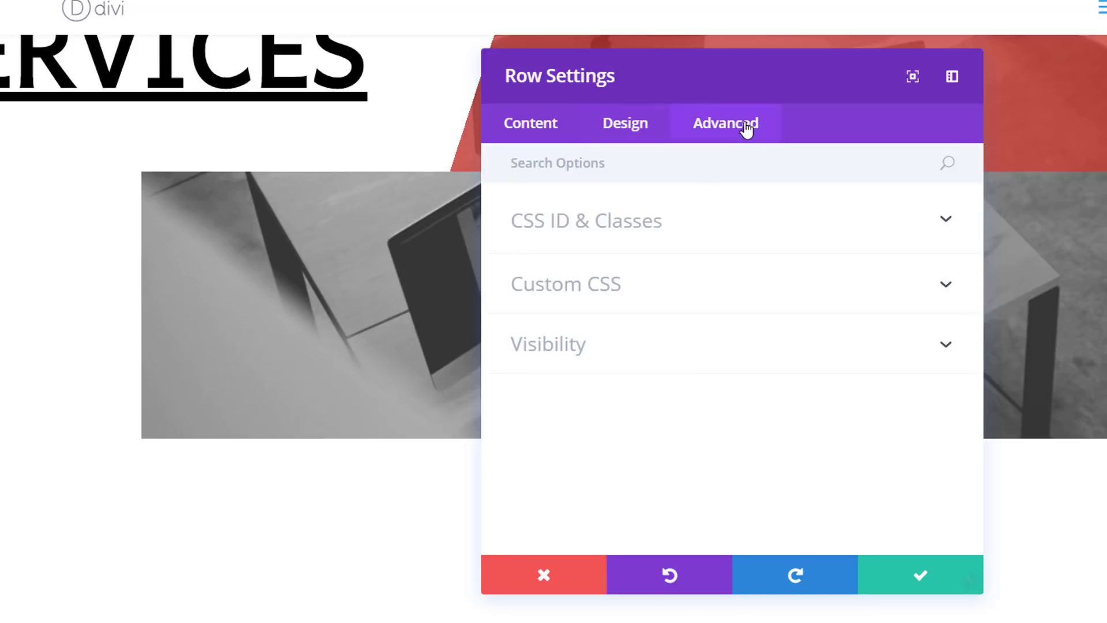
left_click(706, 366)
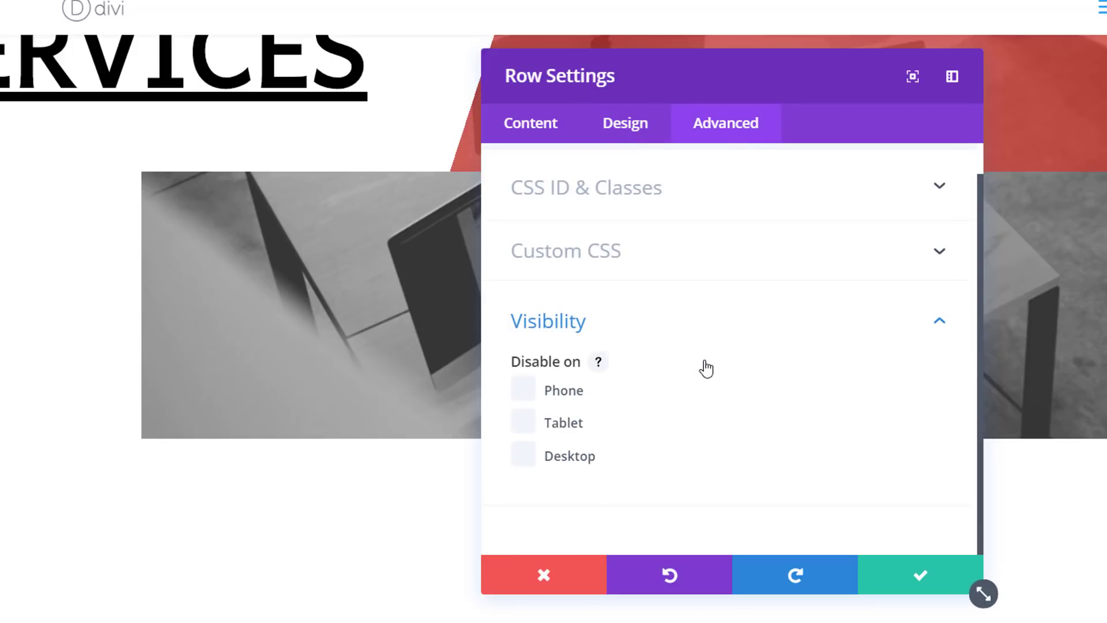
left_click(520, 461)
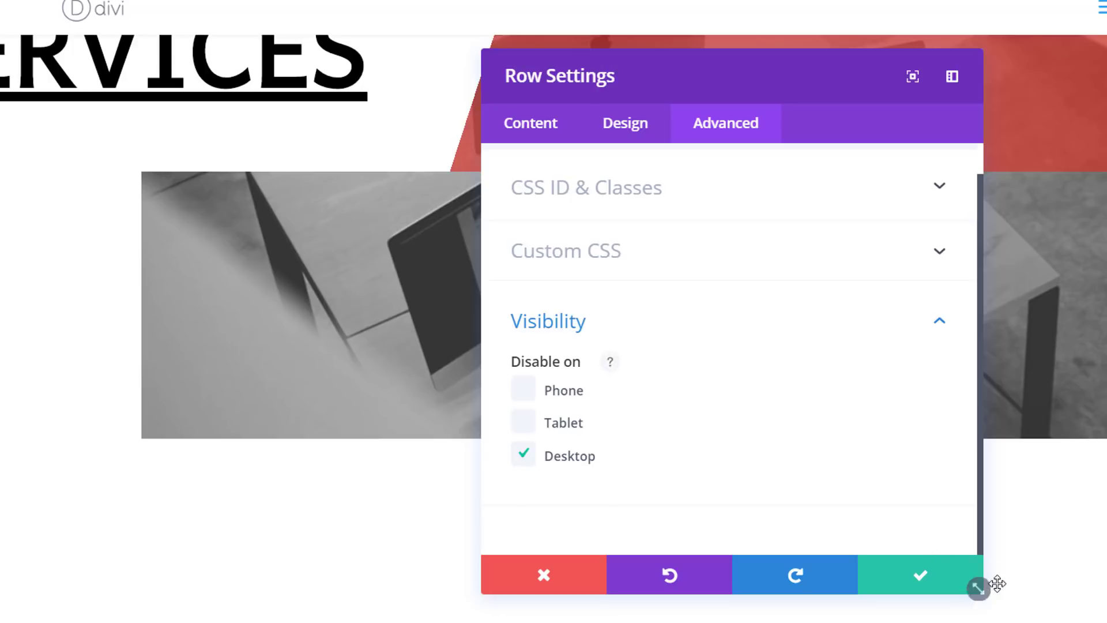
left_click(903, 586)
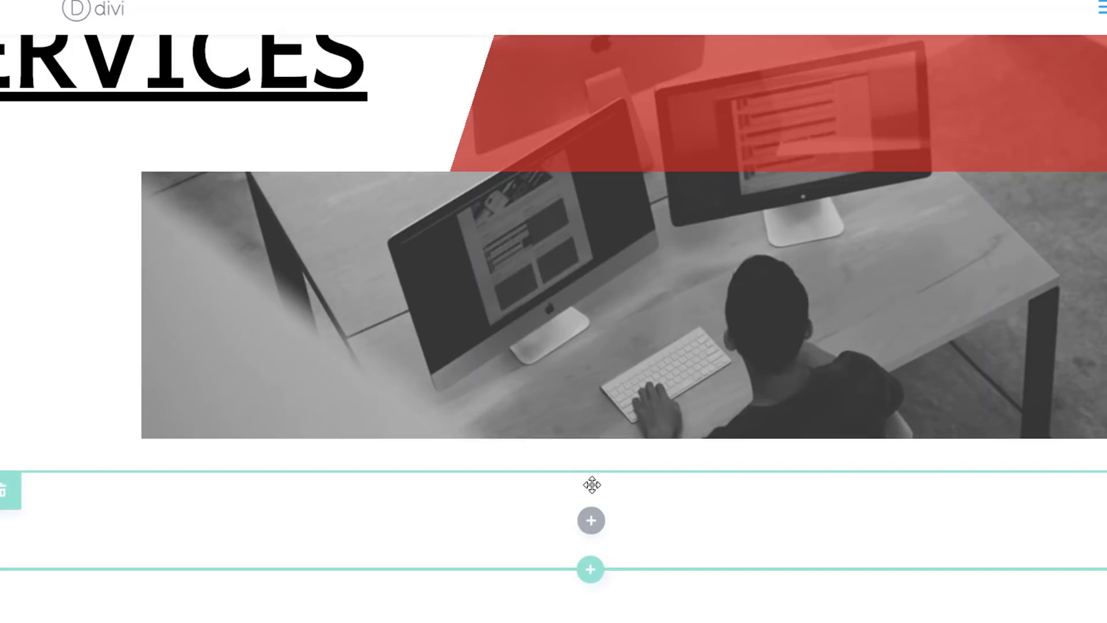
Step: Insert a Text module and paste the lorem ipsum paragraph copied from Notepad
left_click(589, 524)
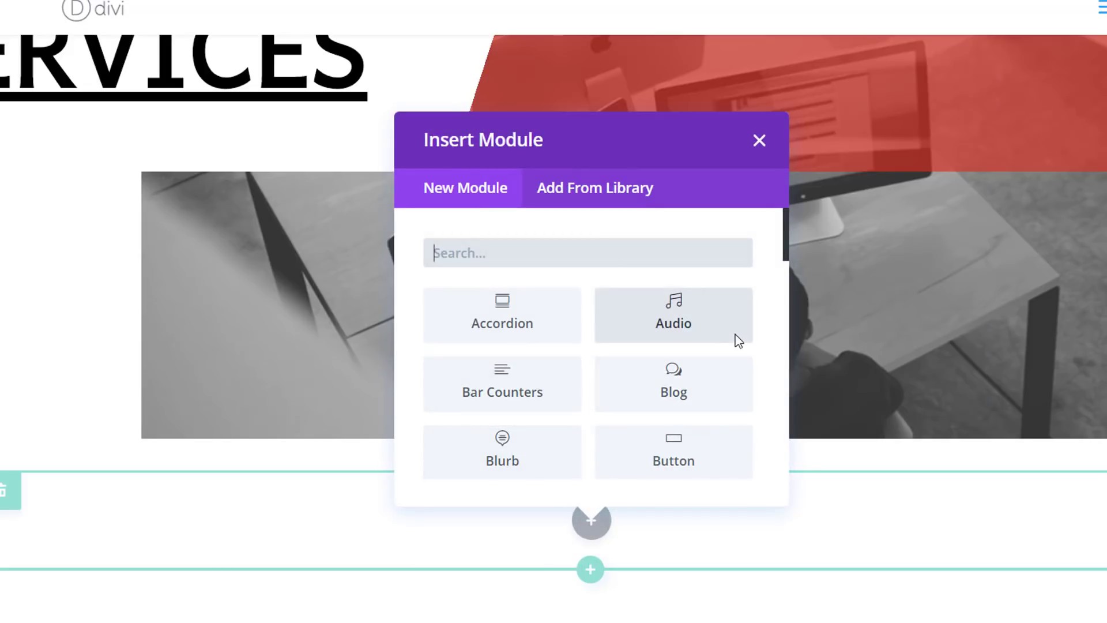
type("Text")
left_click(568, 337)
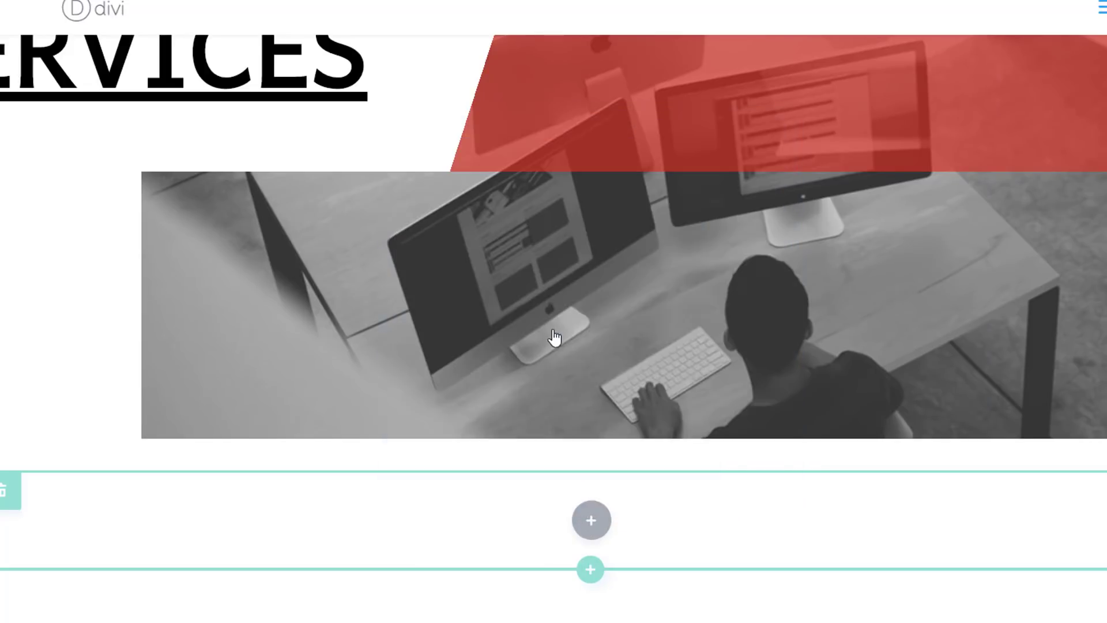
key("alt+Tab")
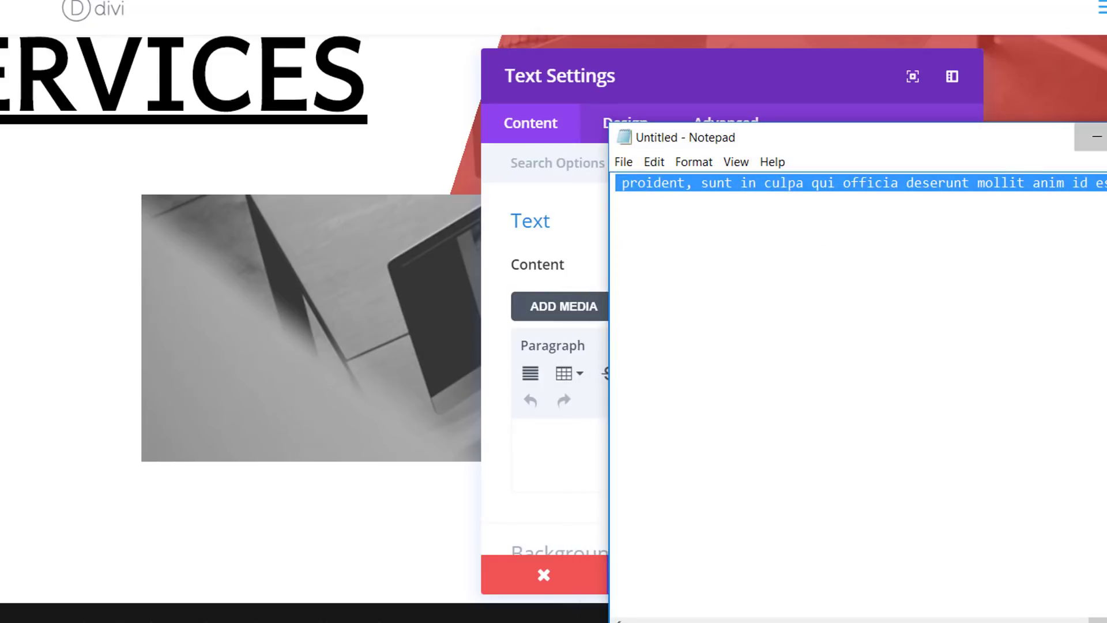
key("alt+Tab")
left_click(657, 441)
key("ctrl+v")
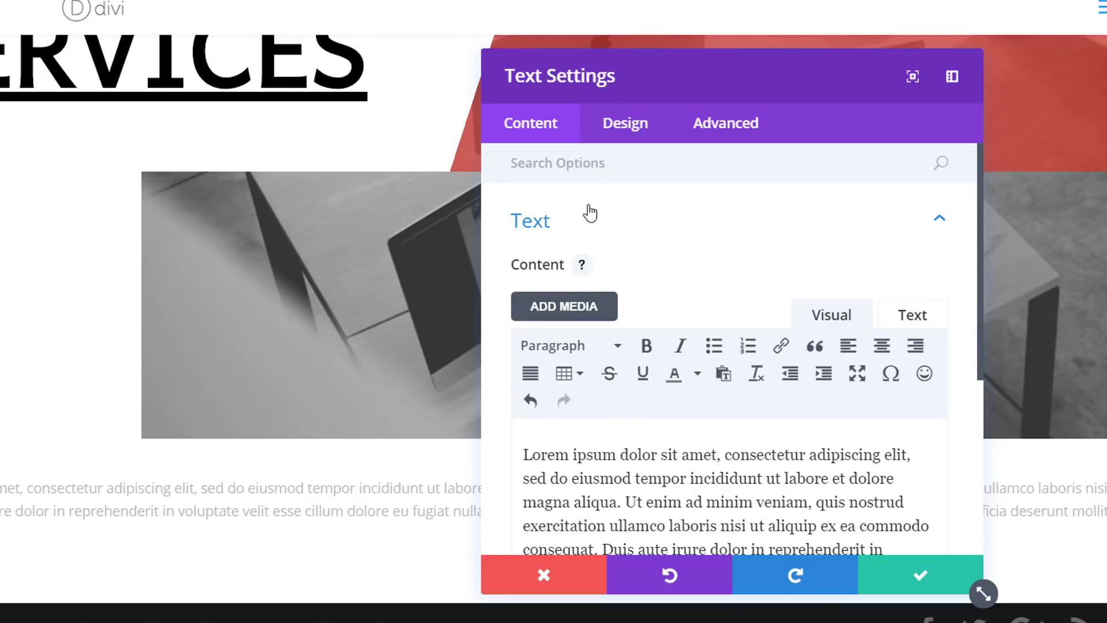
Step: Set the paragraph text to Andika, 13px, in black
left_click(624, 124)
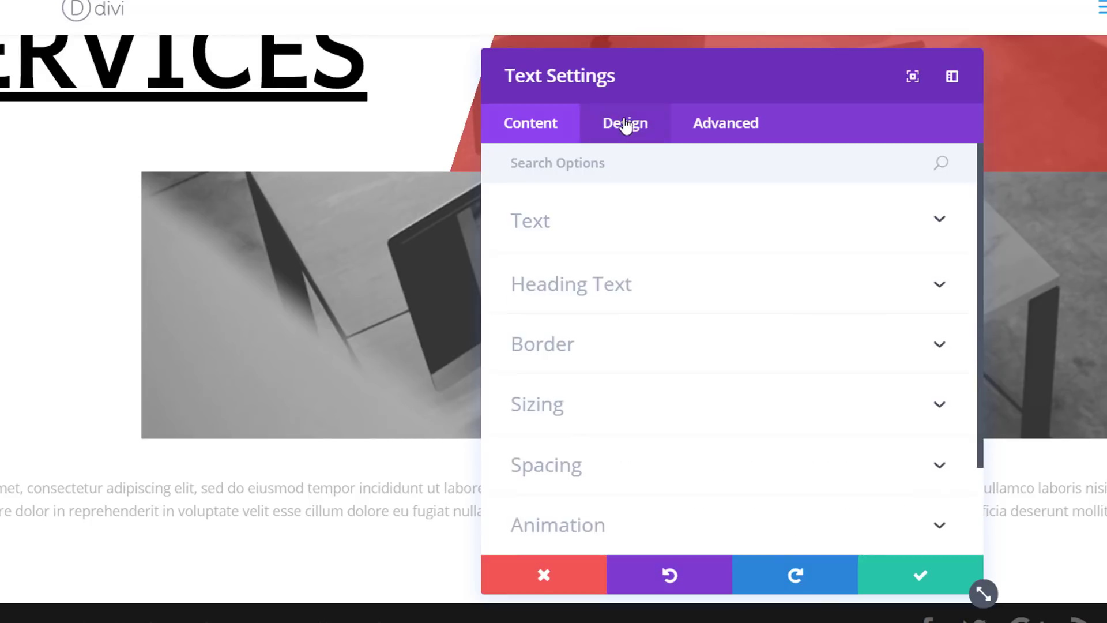
left_click(726, 227)
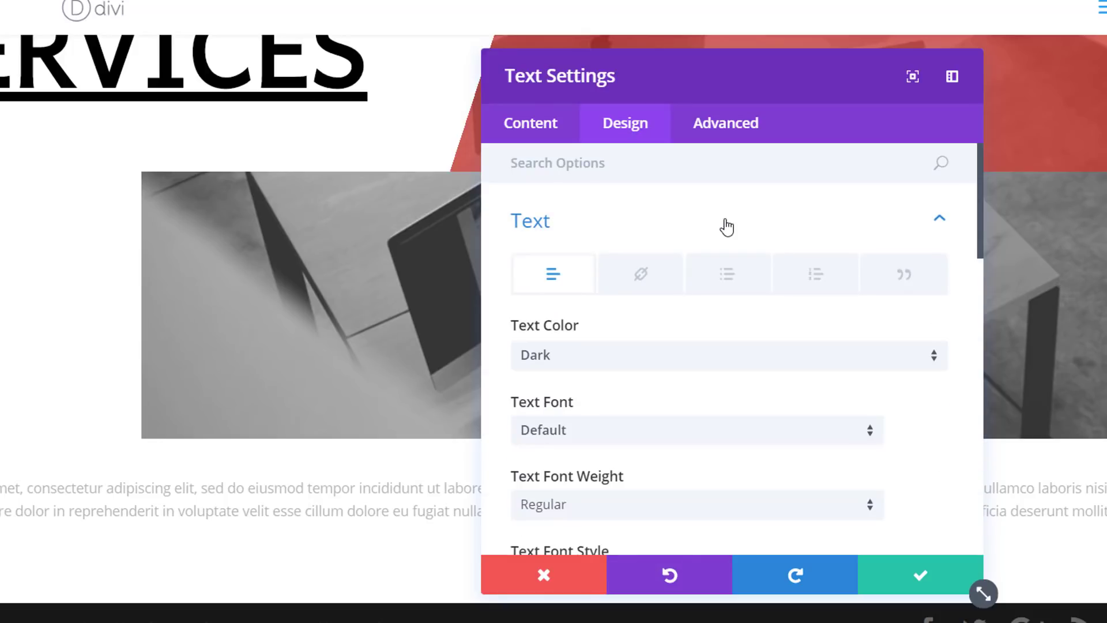
left_click(640, 439)
type("Andika")
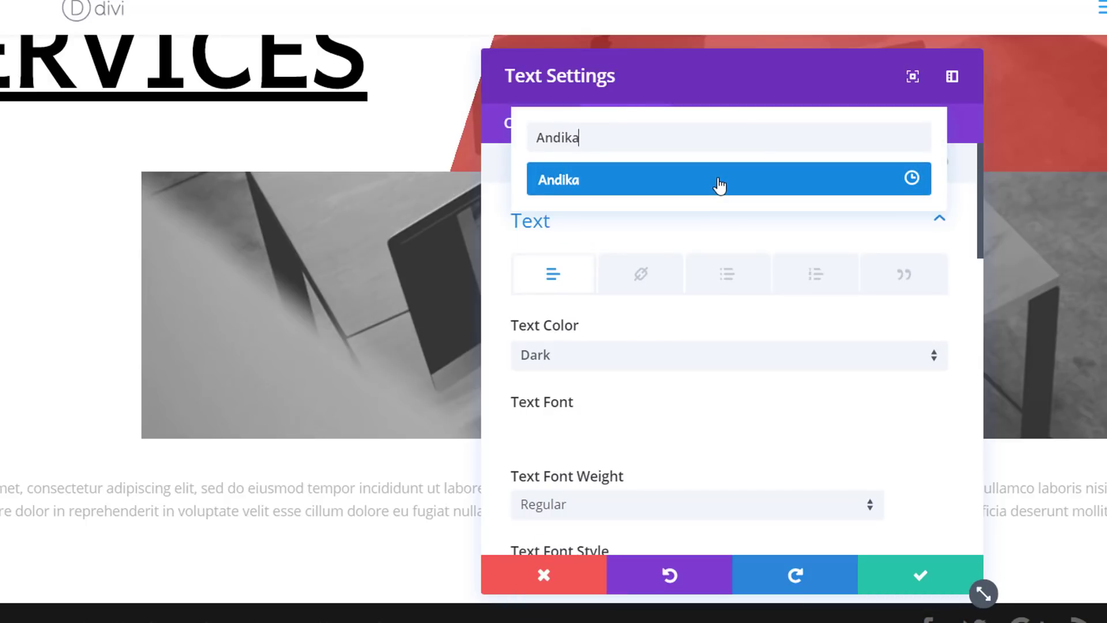
left_click(719, 186)
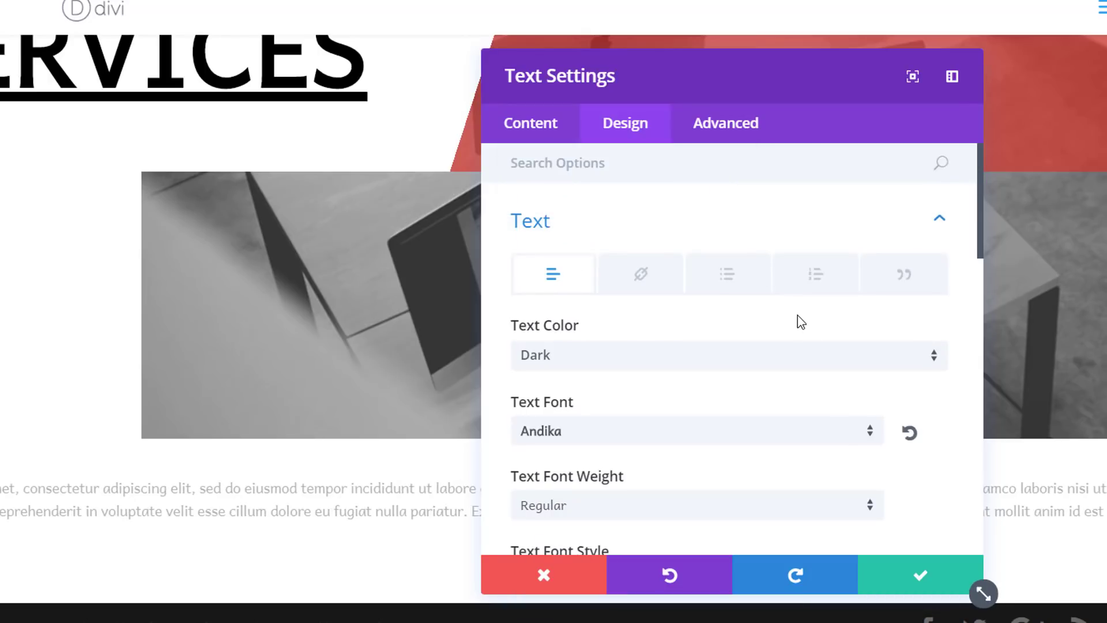
scroll(836, 447, "down", 5)
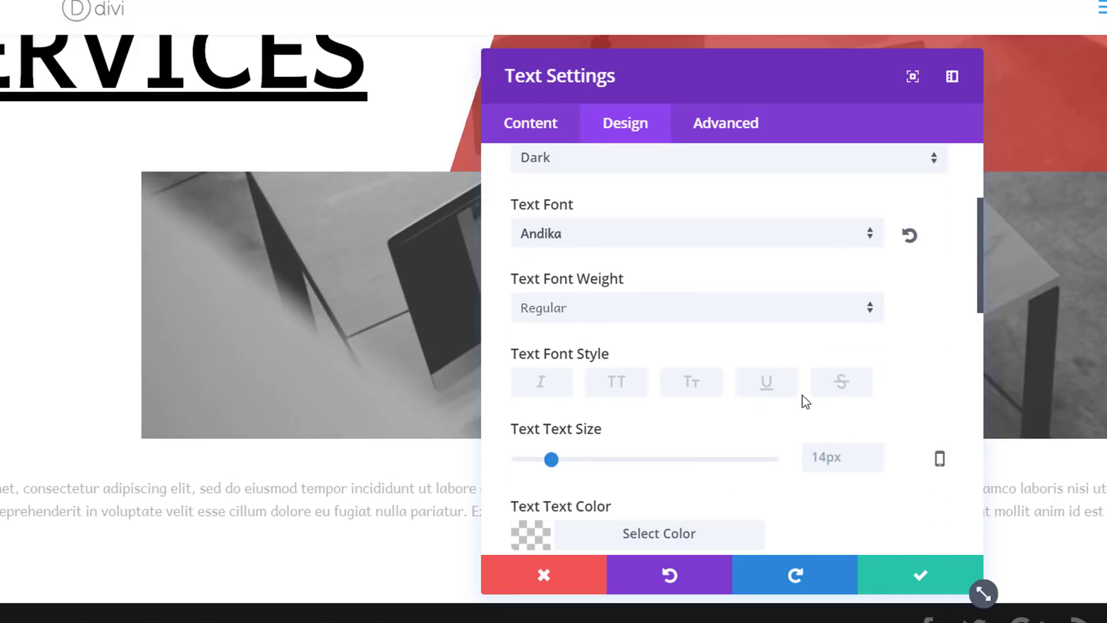
left_click(837, 453)
type("13px")
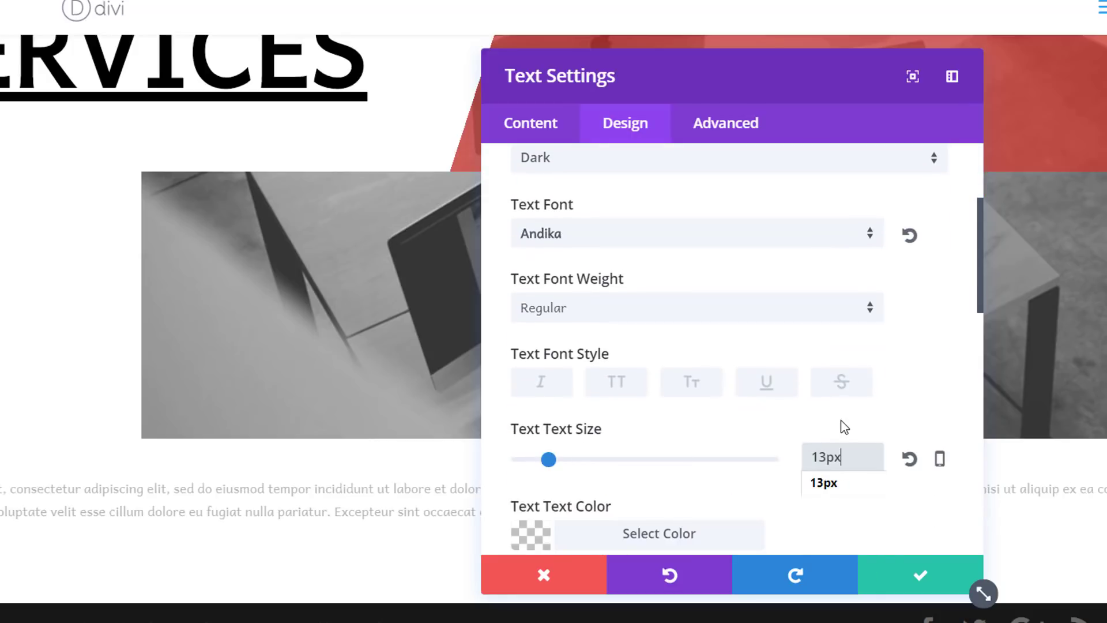
key("Escape")
left_click(962, 407)
scroll(716, 415, "down", 4)
left_click(627, 343)
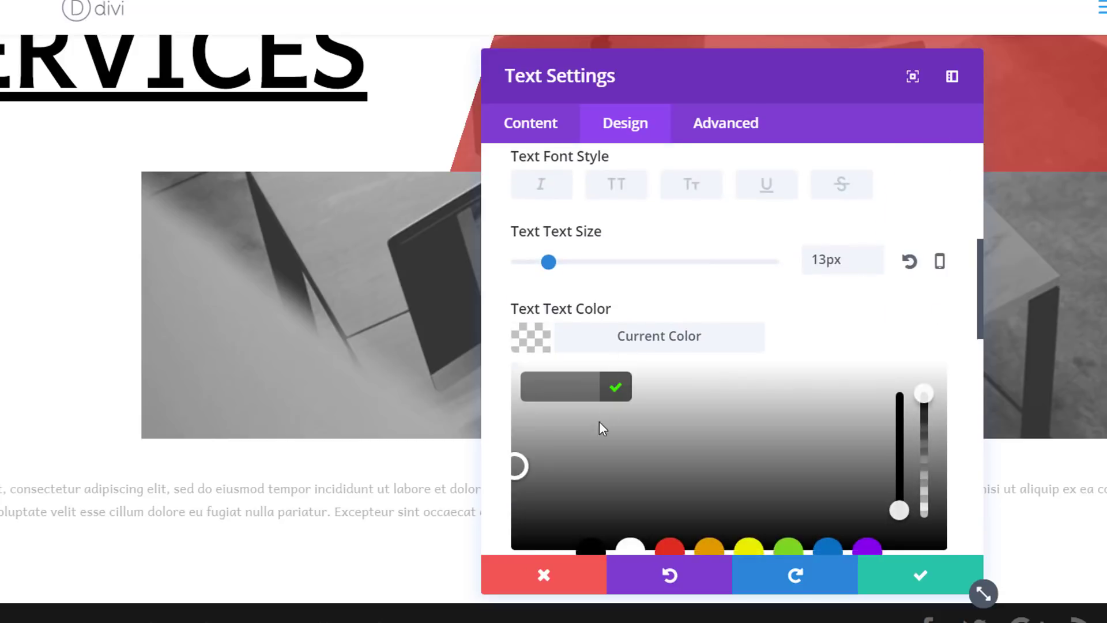
scroll(598, 424, "down", 2)
left_click(593, 450)
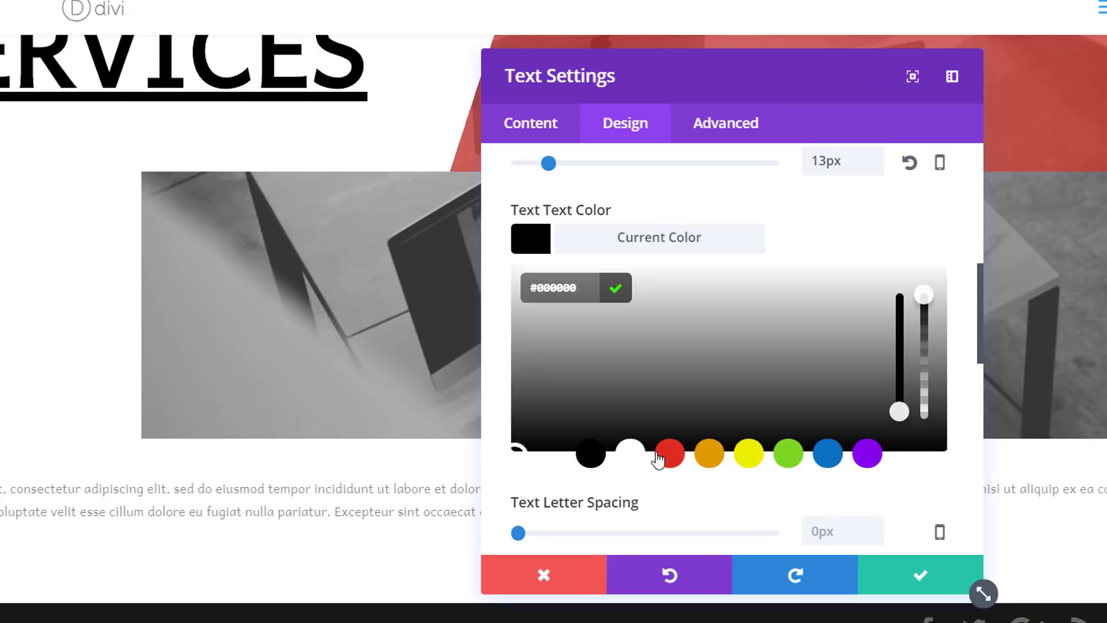
Step: Tighten the line height, centre the text, and narrow the module to 71% width
scroll(721, 452, "down", 5)
left_click_drag(606, 317, 542, 323)
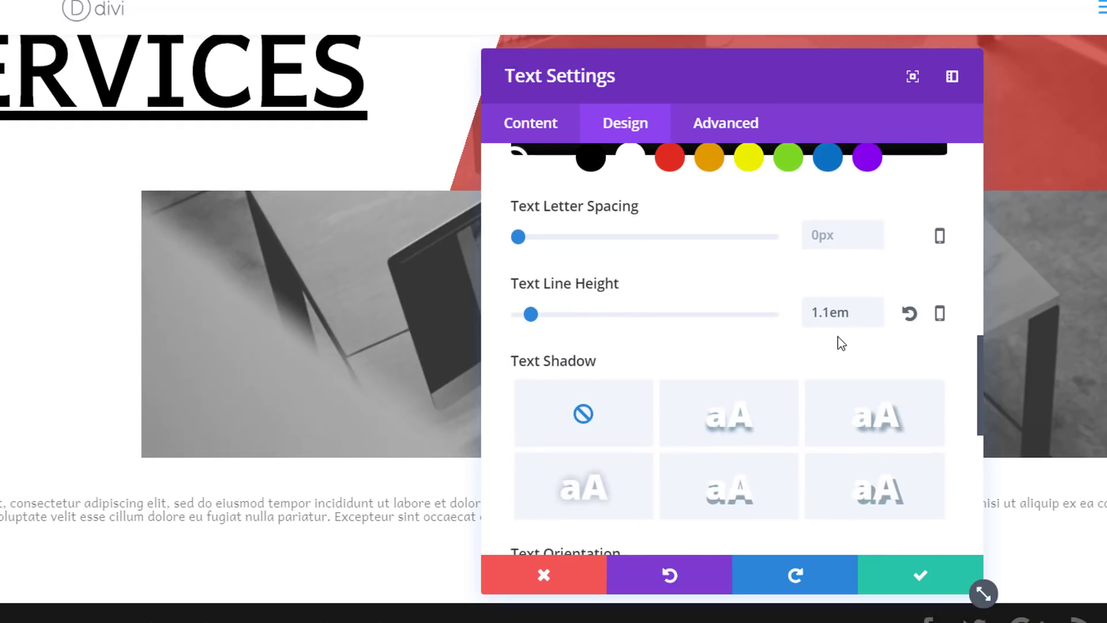
scroll(759, 368, "down", 4)
scroll(758, 368, "down", 1)
left_click(663, 291)
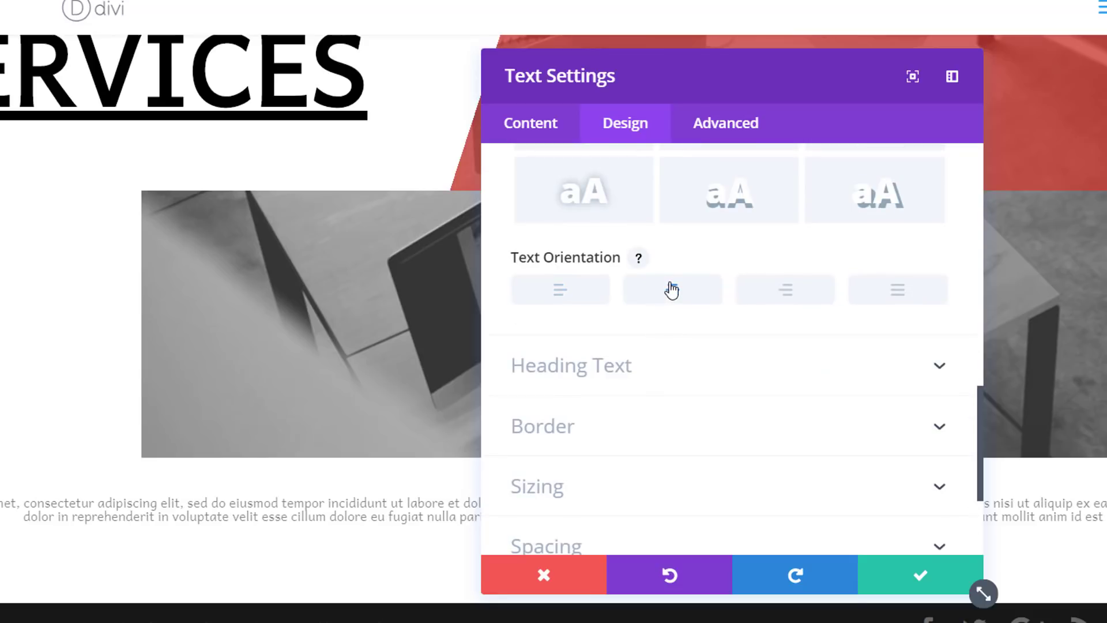
left_click(663, 491)
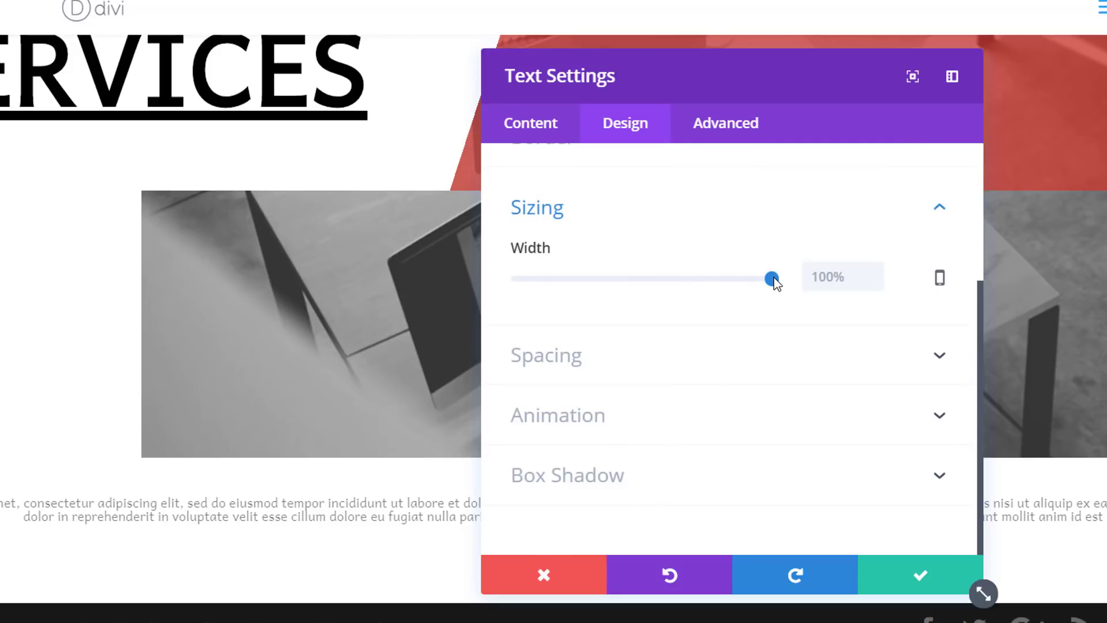
left_click_drag(772, 279, 699, 280)
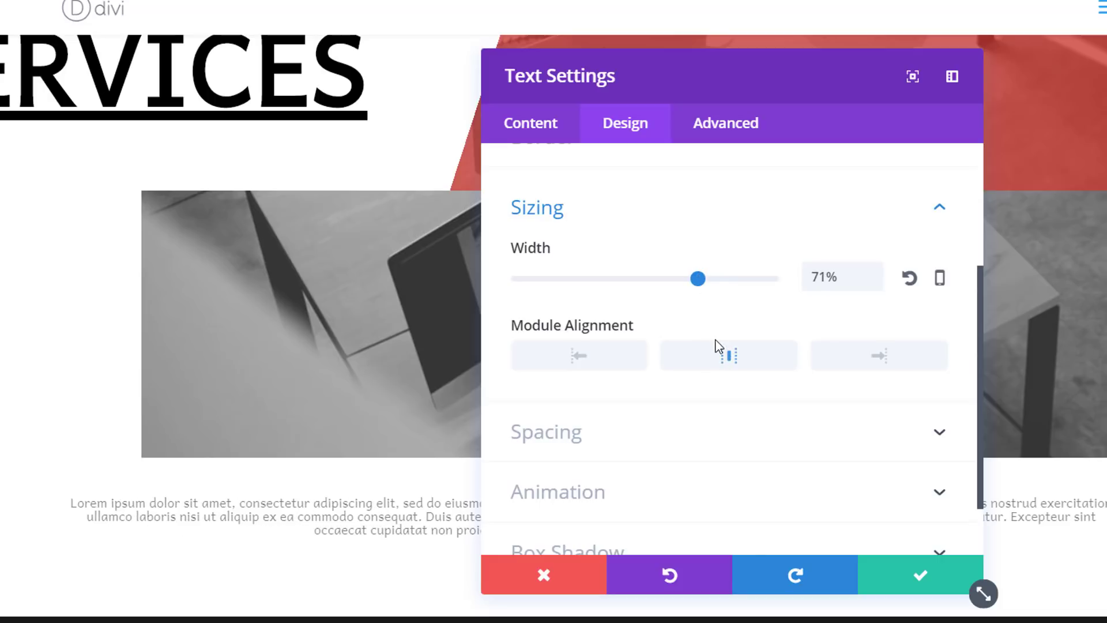
Step: Give the module 10px top and bottom padding and save its settings
left_click(661, 438)
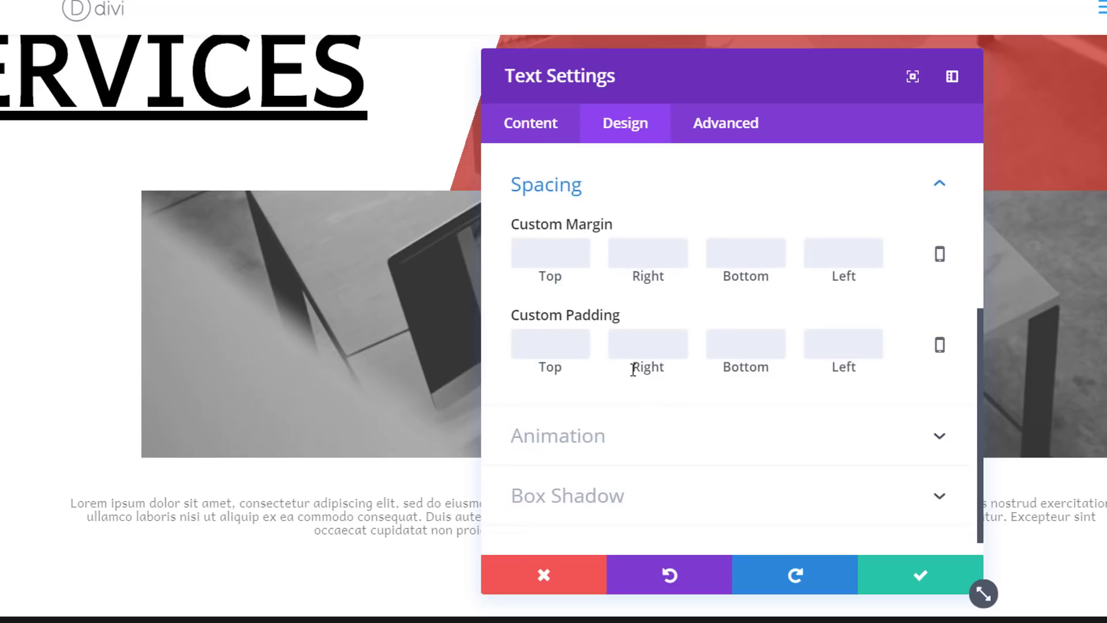
left_click(567, 338)
type("10px")
key("ctrl+a")
key("ctrl+c")
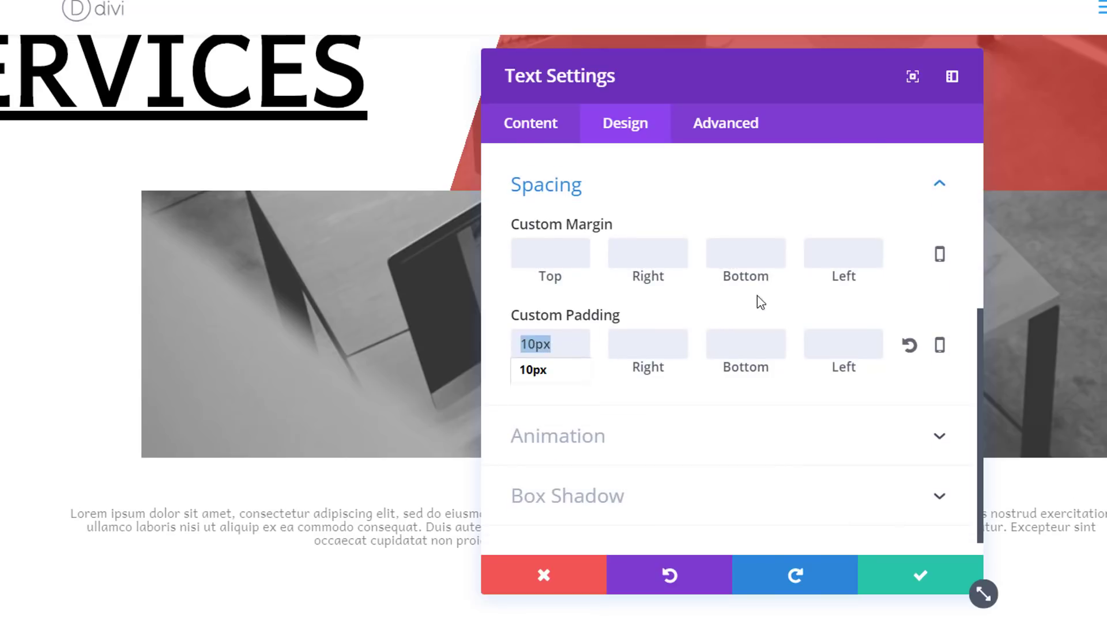
left_click(750, 346)
key("ctrl+v")
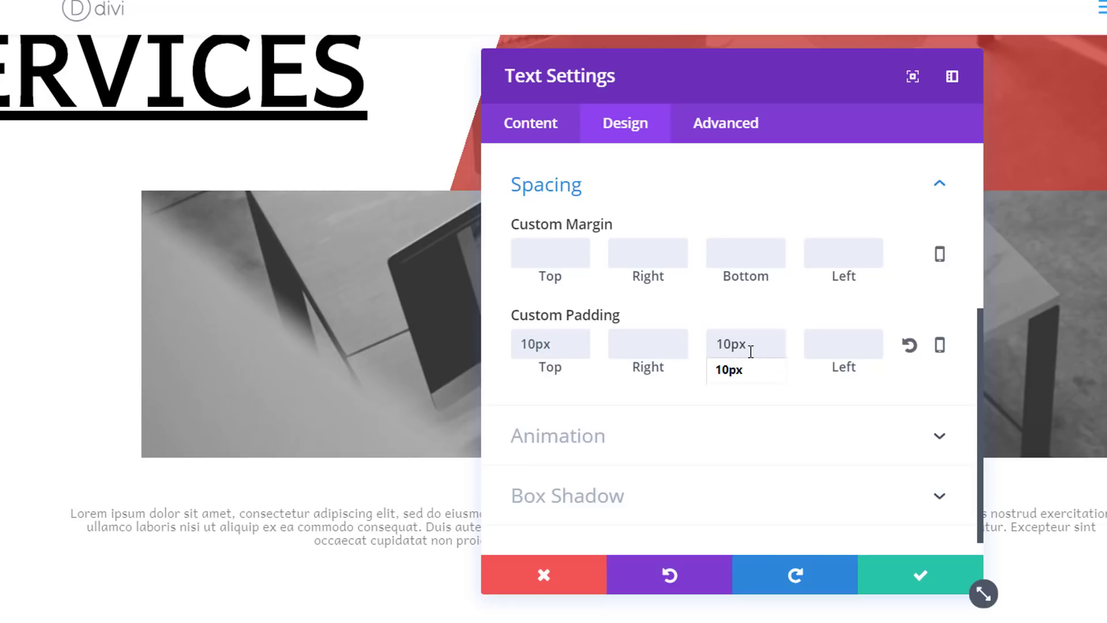
left_click(918, 574)
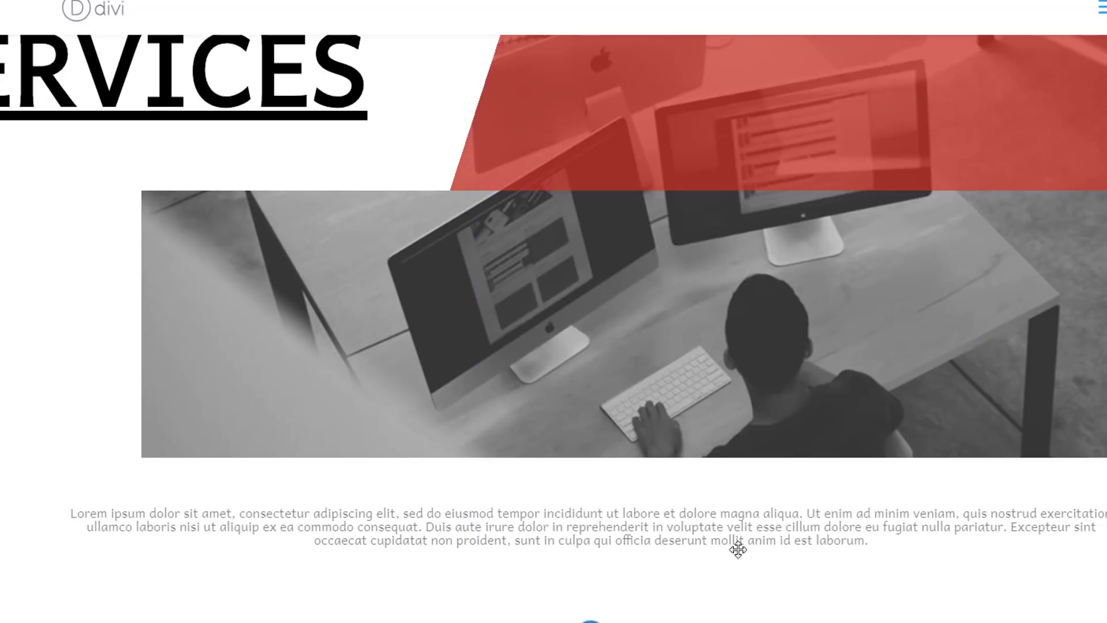
Step: Add a new Text module to the row by searching for Text
left_click(591, 552)
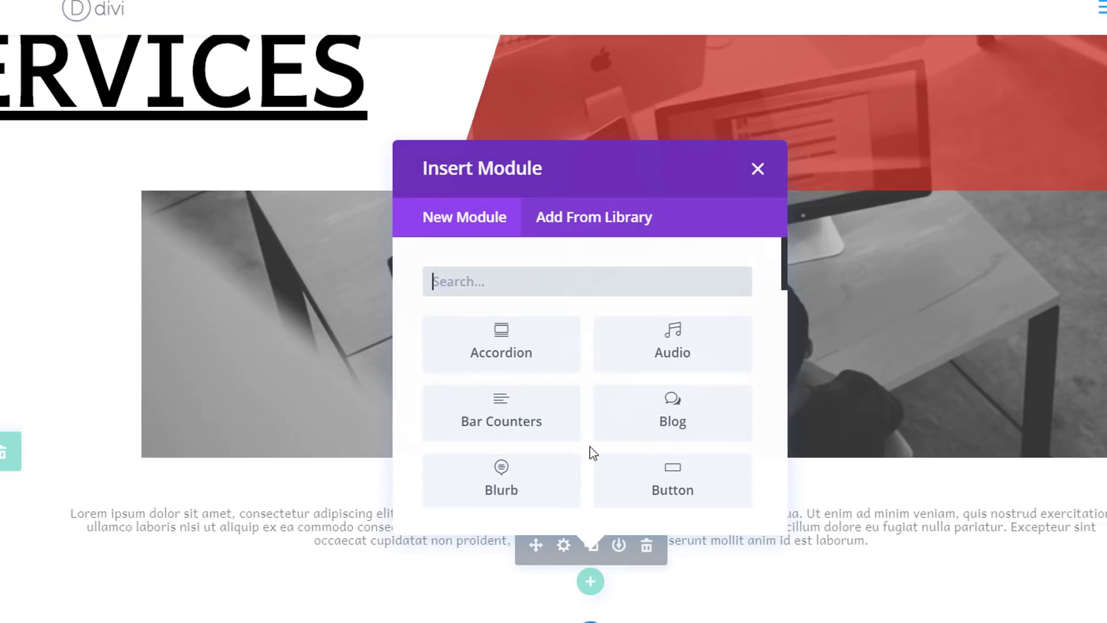
type("Divi")
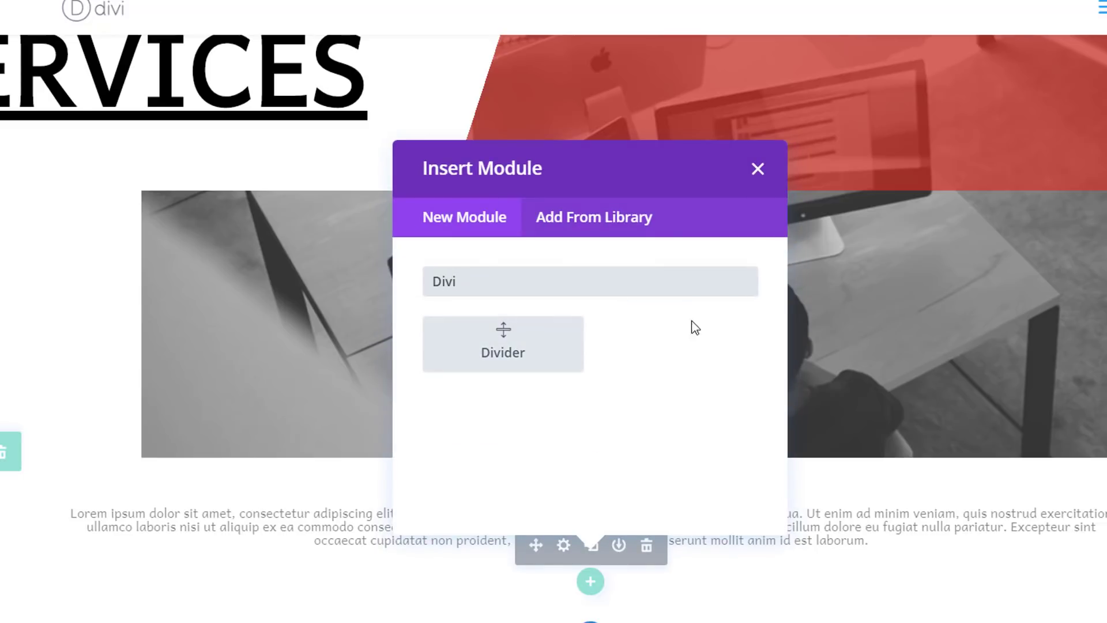
key("ctrl+a")
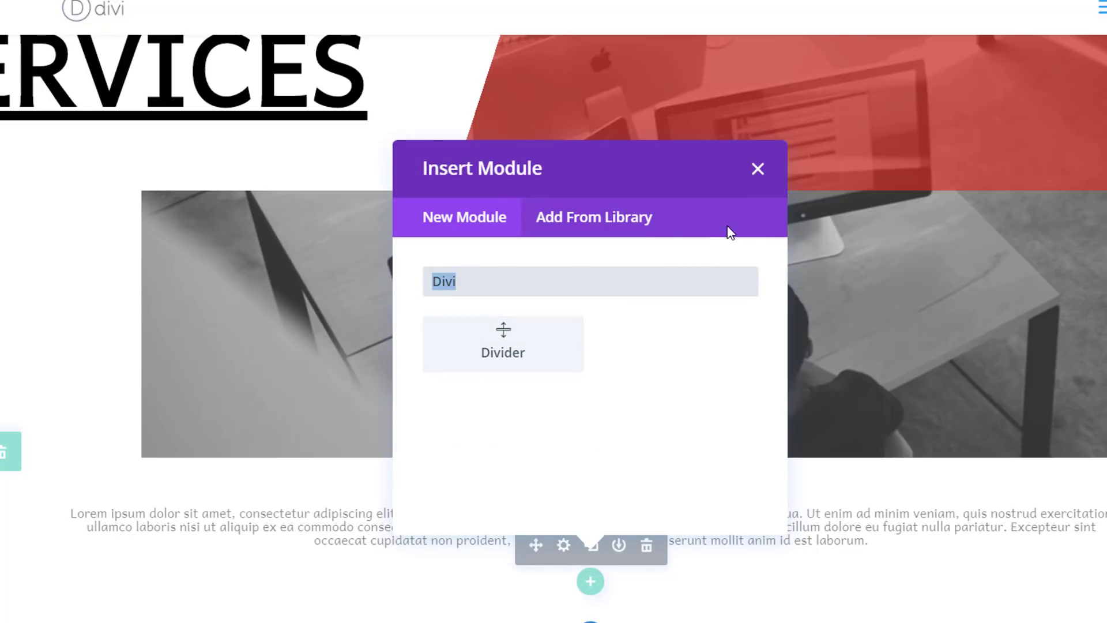
type("Text")
left_click(525, 365)
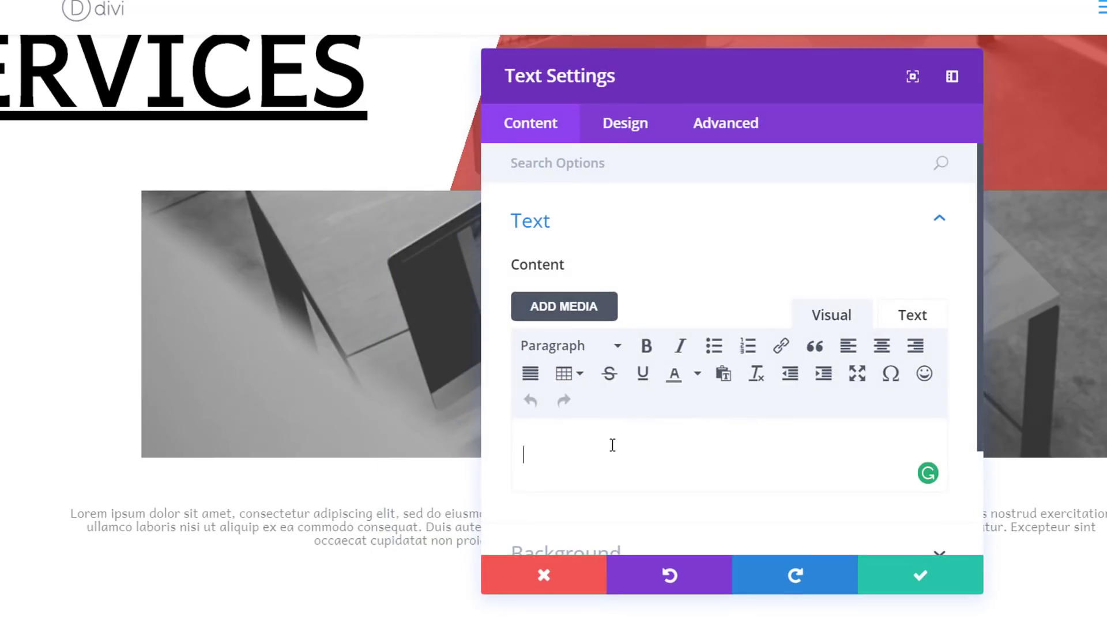
Step: Type ABOUT as the module text and link it to #
type("ABOUT")
key("ctrl+a")
left_click(782, 346)
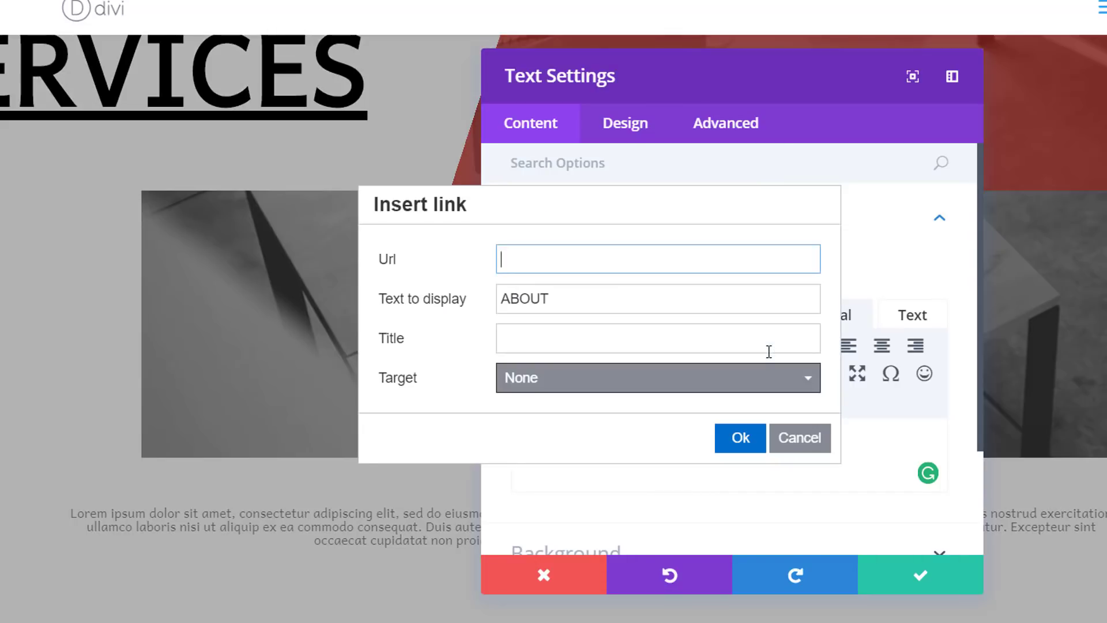
left_click(742, 448)
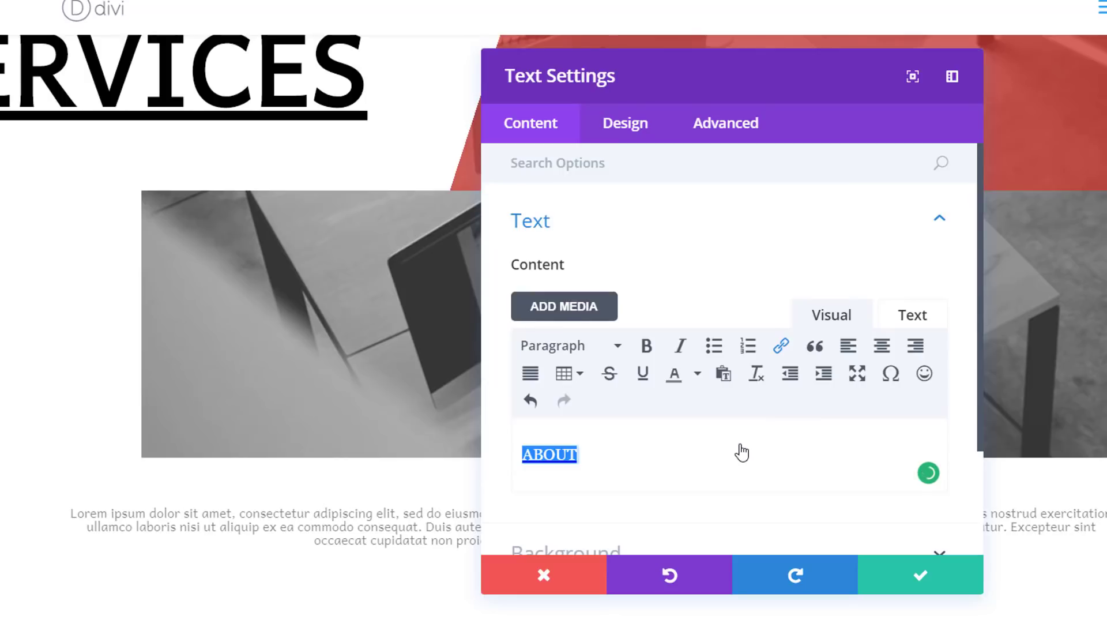
scroll(742, 453, "down", 3)
Step: Give the module a gradient background from white #ffffff to rgba(12,113,185,0.62)
left_click(719, 424)
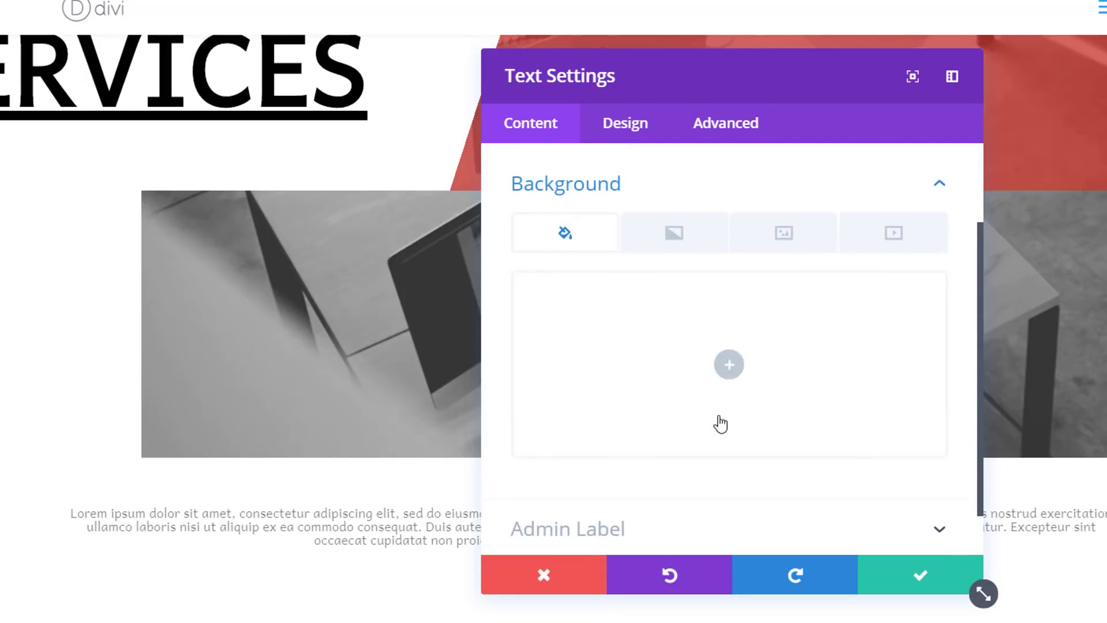
left_click(682, 241)
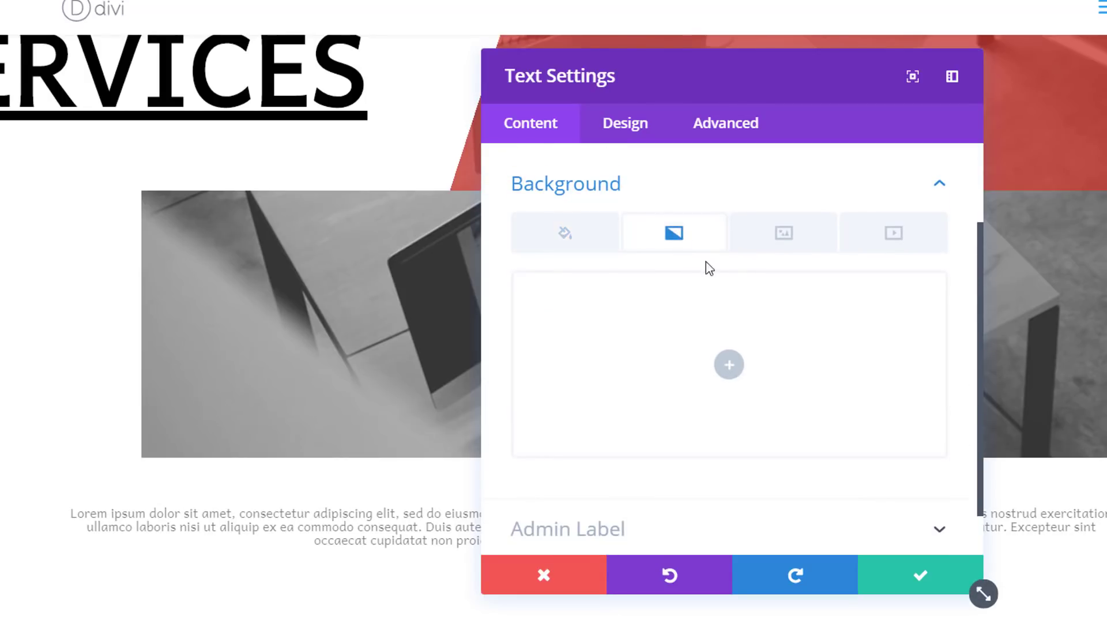
left_click(767, 363)
scroll(749, 372, "down", 4)
left_click(651, 292)
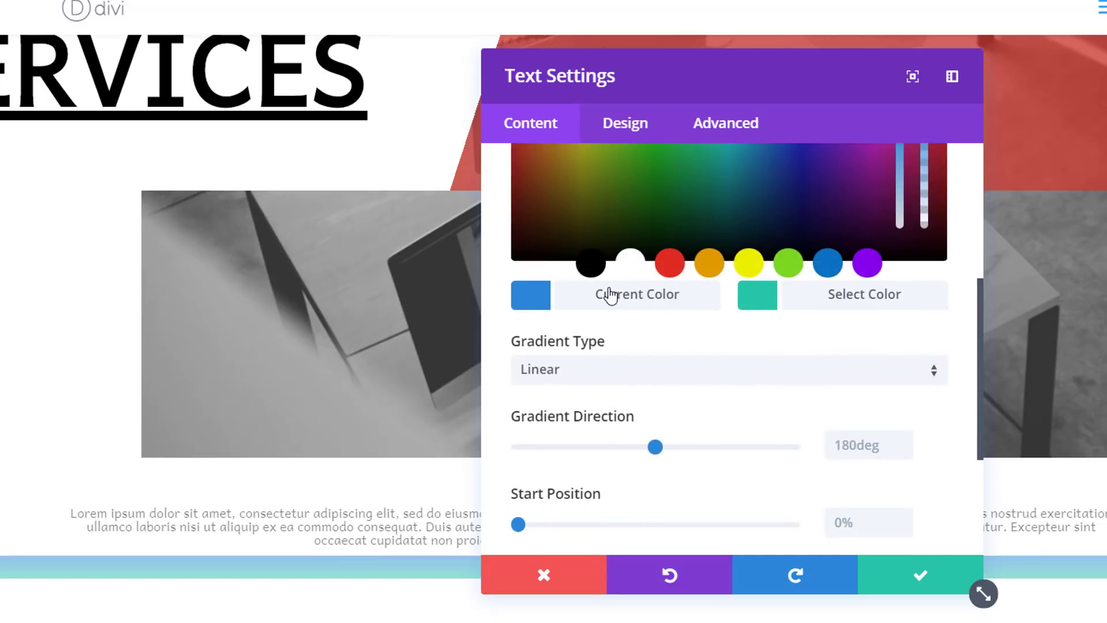
left_click(632, 265)
scroll(850, 384, "up", 4)
scroll(834, 436, "down", 2)
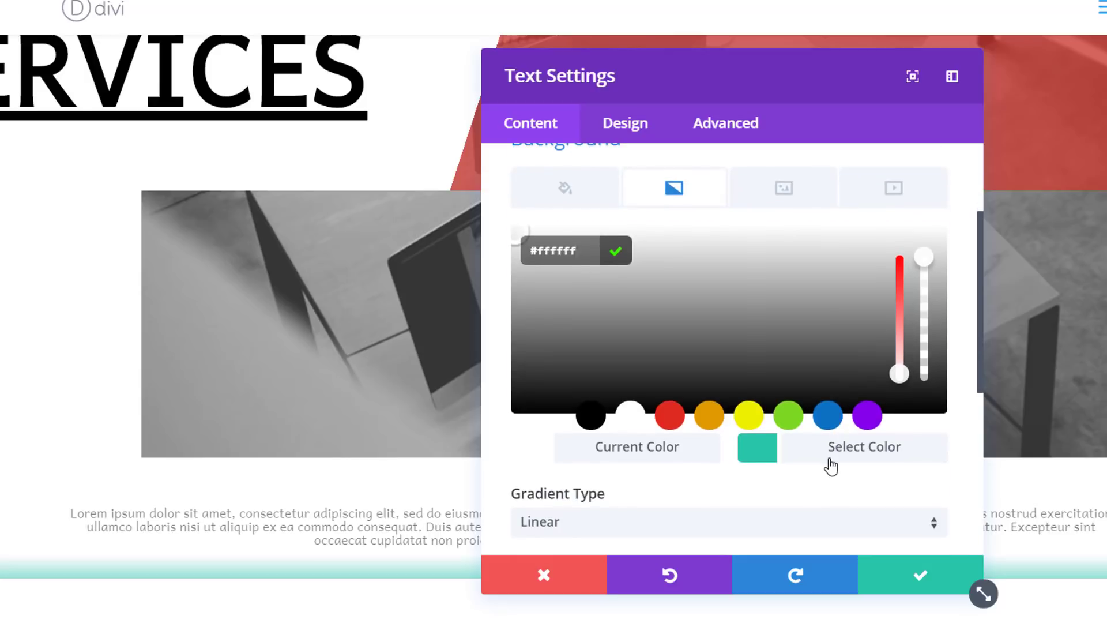
left_click(830, 464)
triple_click(579, 254)
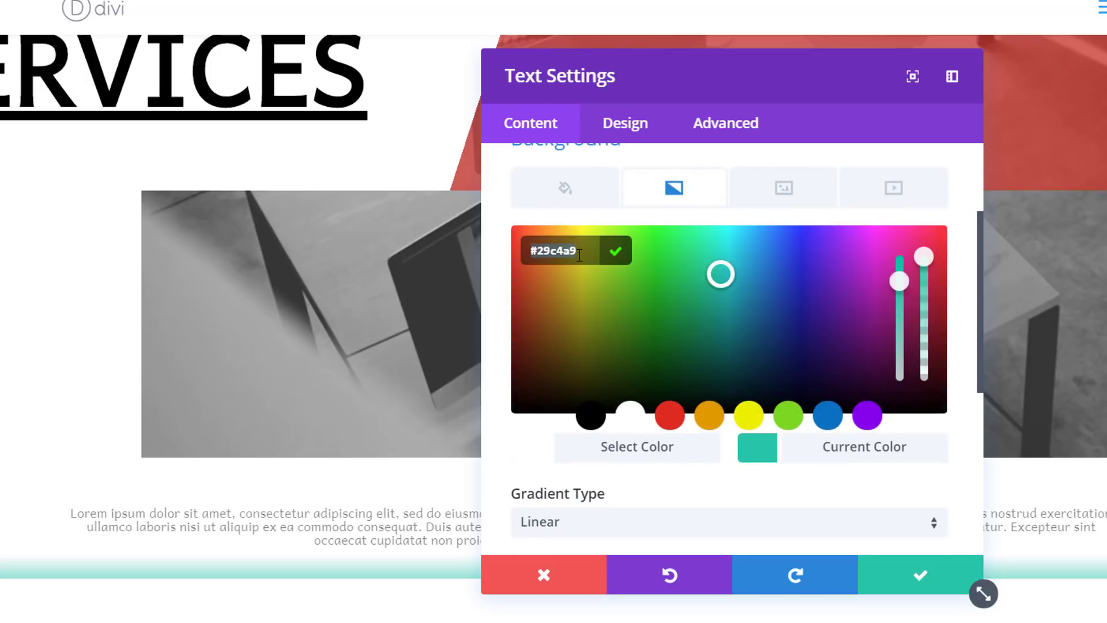
type("rgba(")
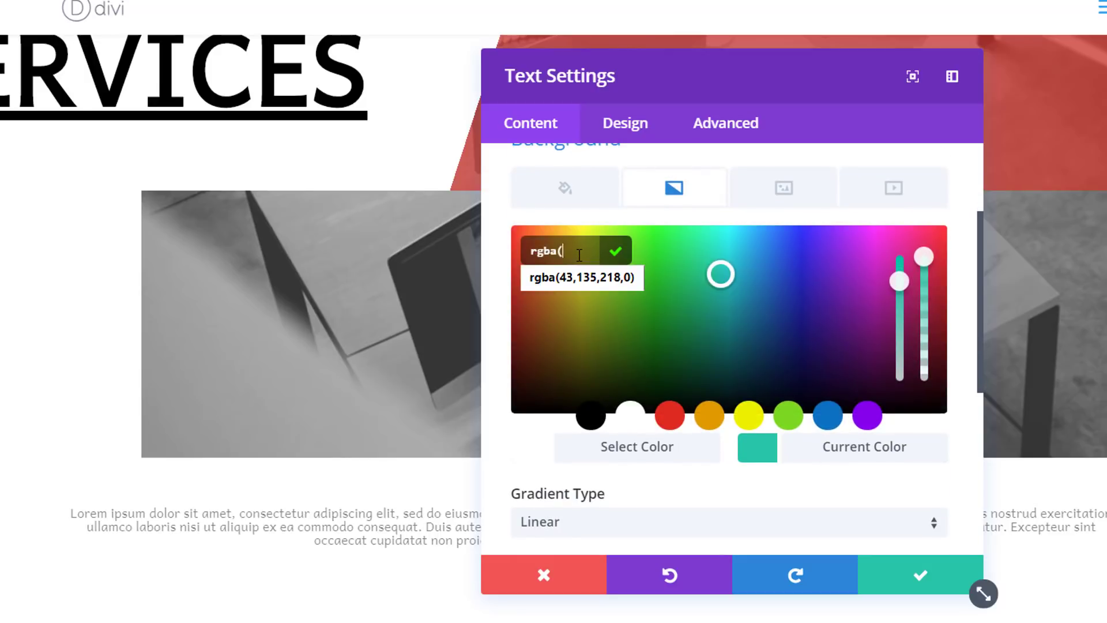
type("12")
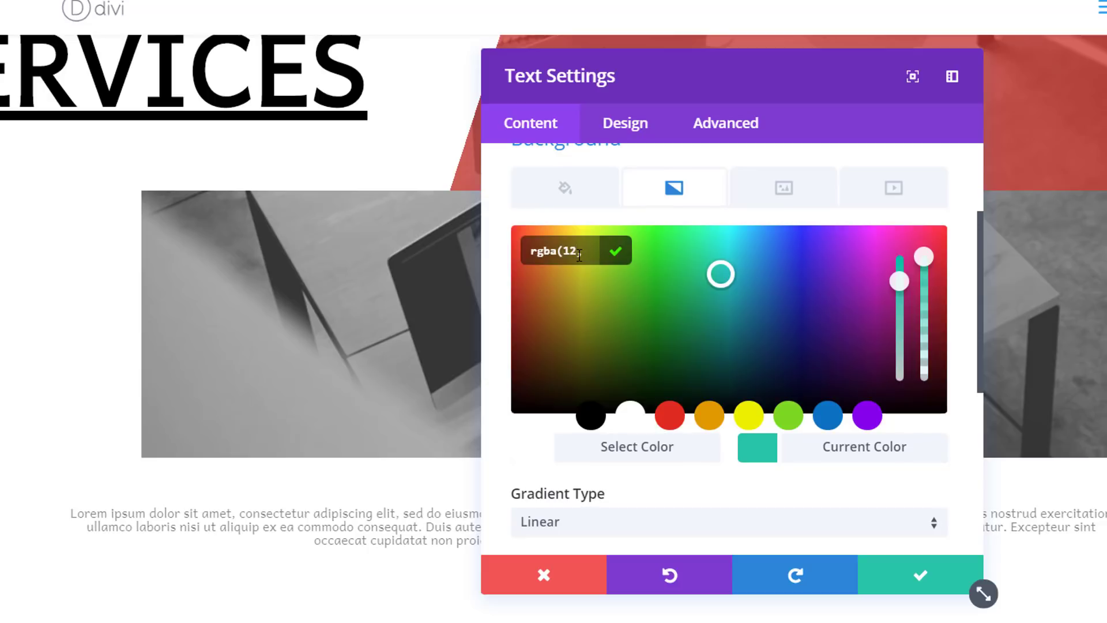
type(",113")
type(",")
type("185")
type(",")
type("0.")
type("62)")
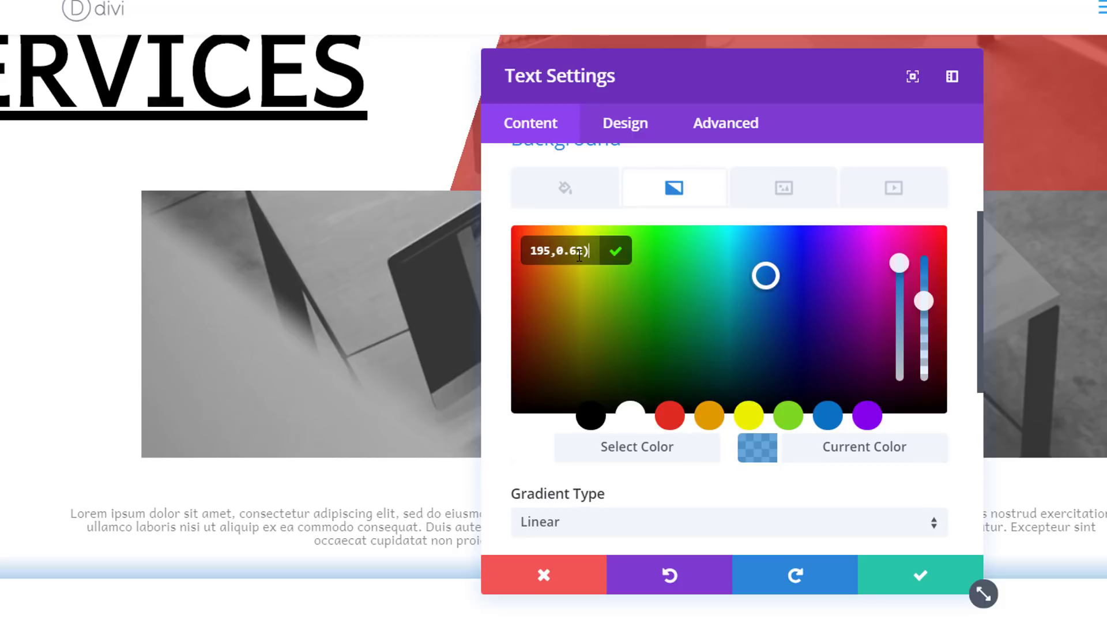
Step: Set the gradient direction to 108deg, start position 31% and end position 21%
scroll(679, 412, "down", 4)
left_click(858, 400)
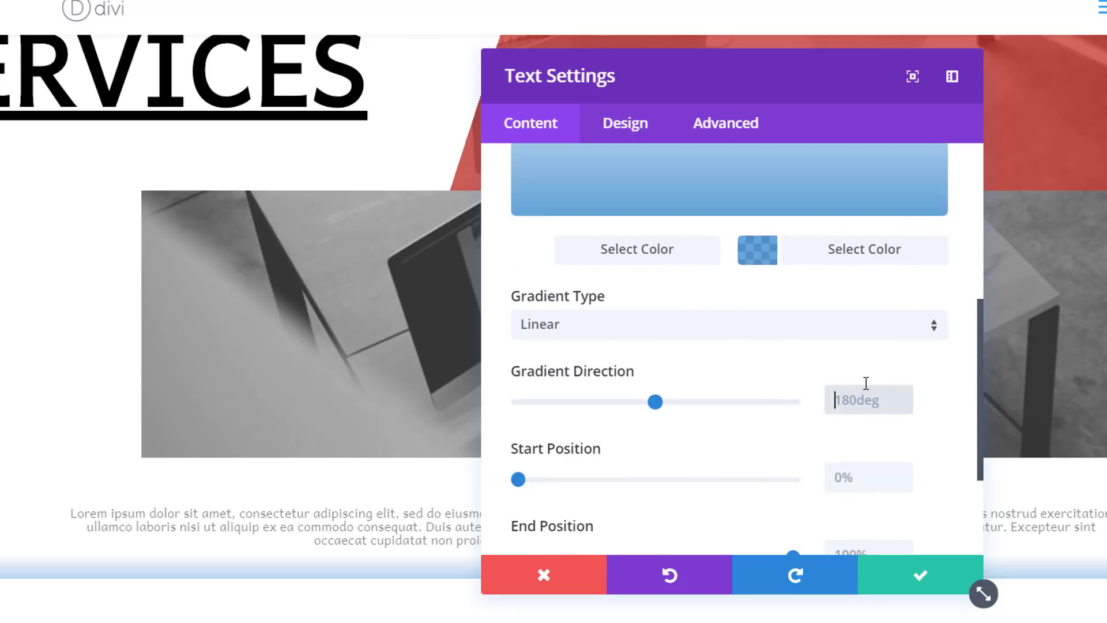
type("108degd")
key("BackSpace")
key("BackSpace")
key("BackSpace")
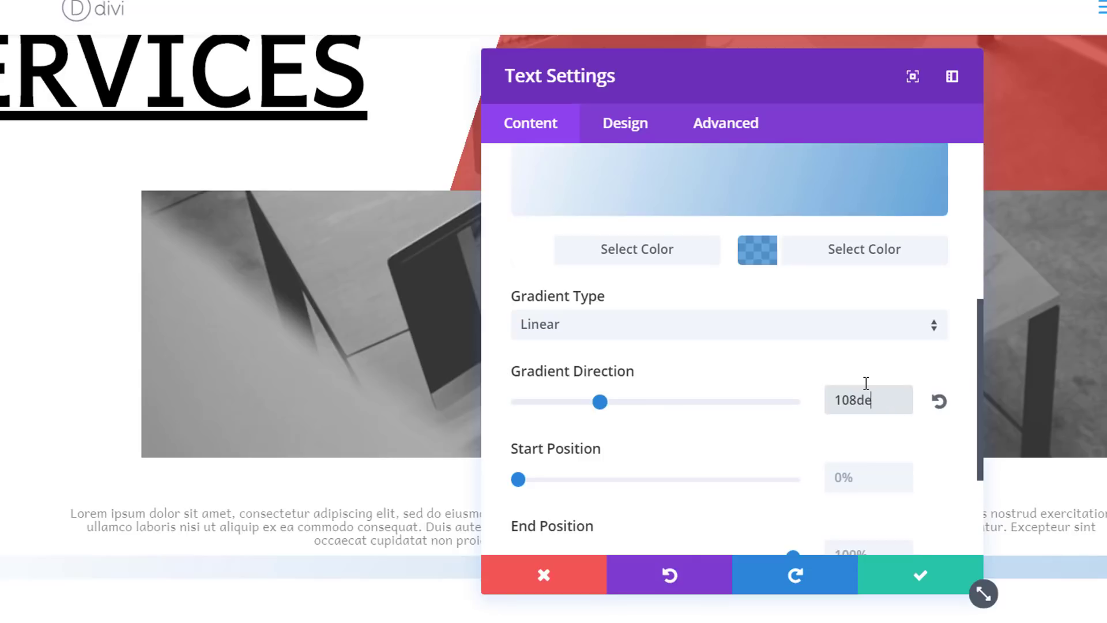
type("g")
left_click(883, 477)
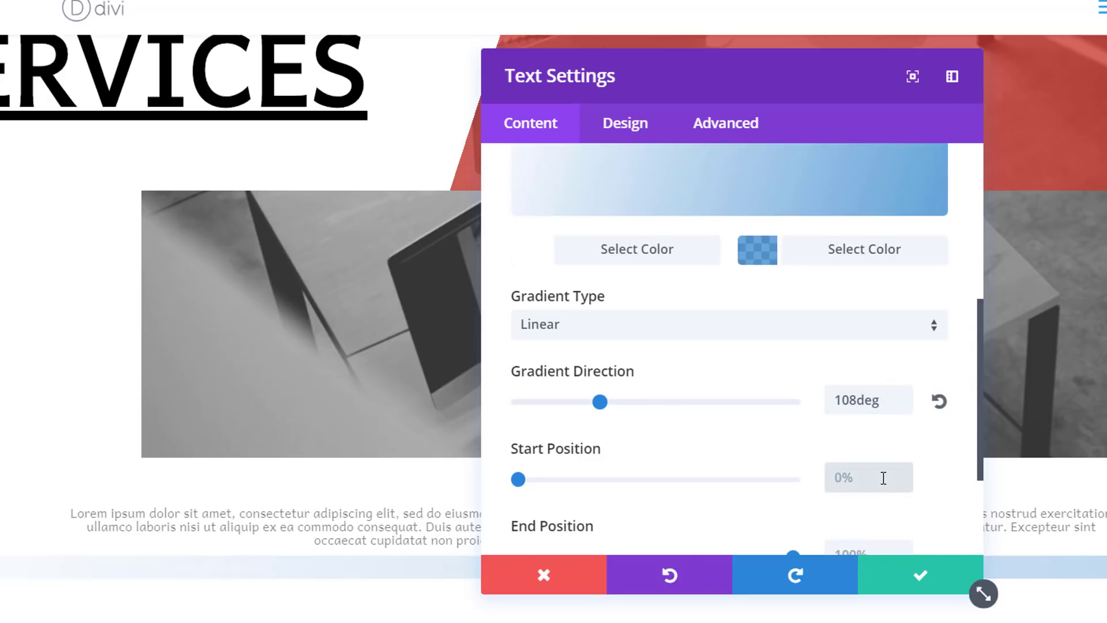
scroll(884, 479, "down", 3)
type("31")
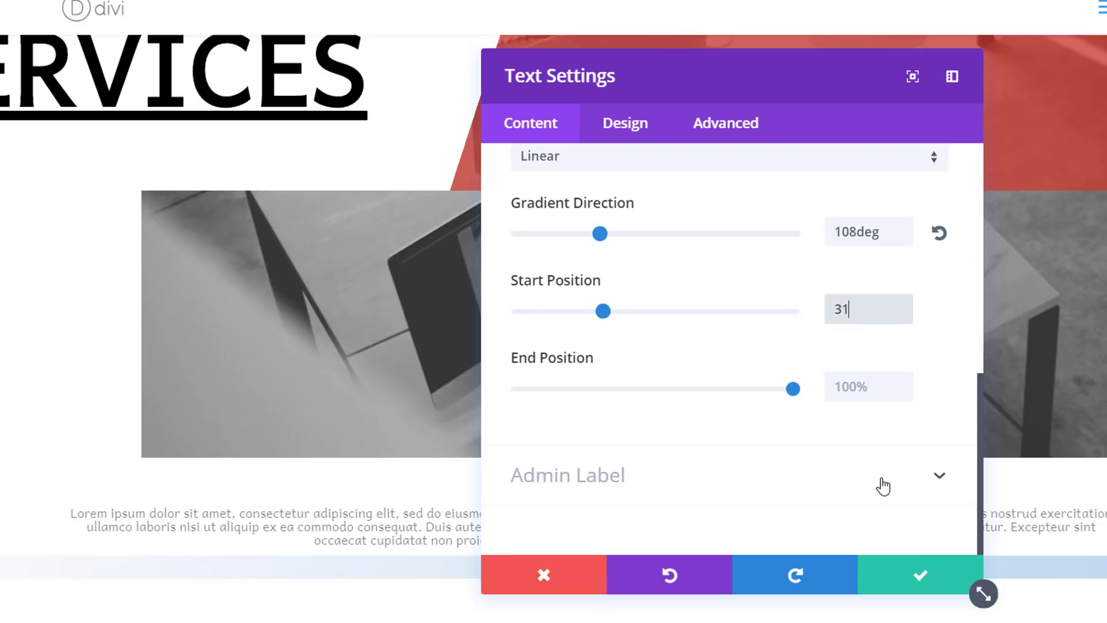
type("%")
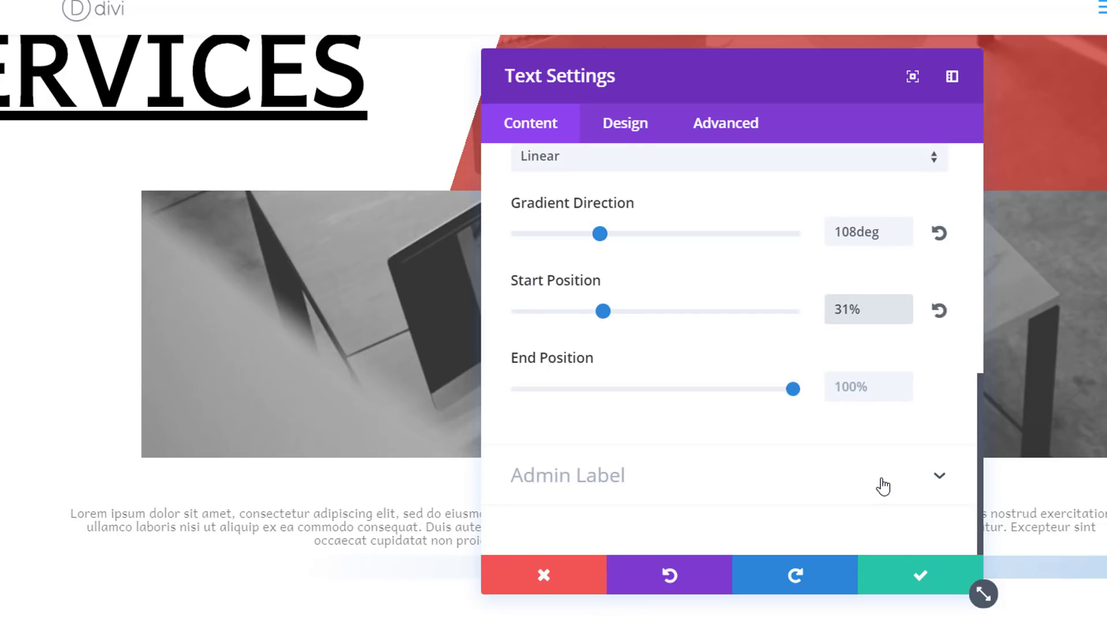
left_click(888, 393)
type("21")
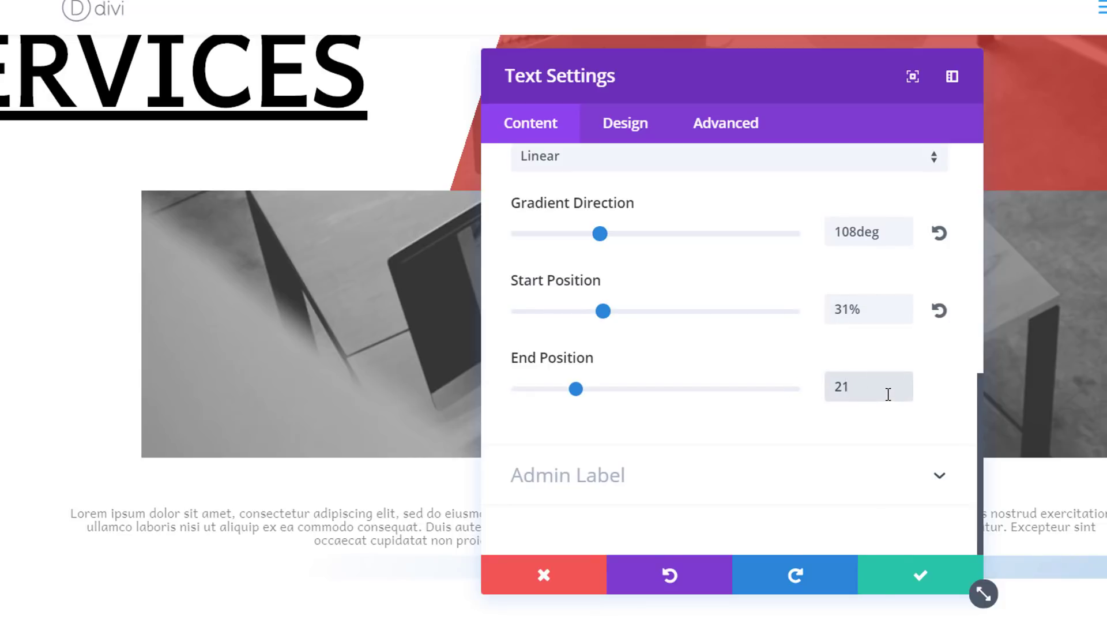
type("%")
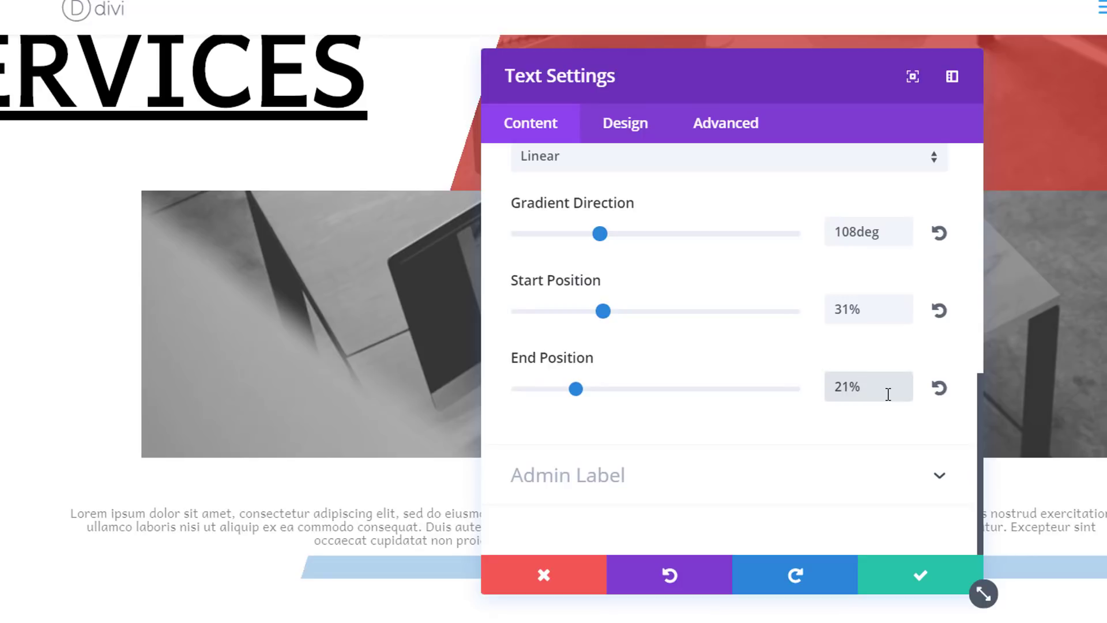
Step: Set the module's link font to Andika with Bold weight
left_click(647, 139)
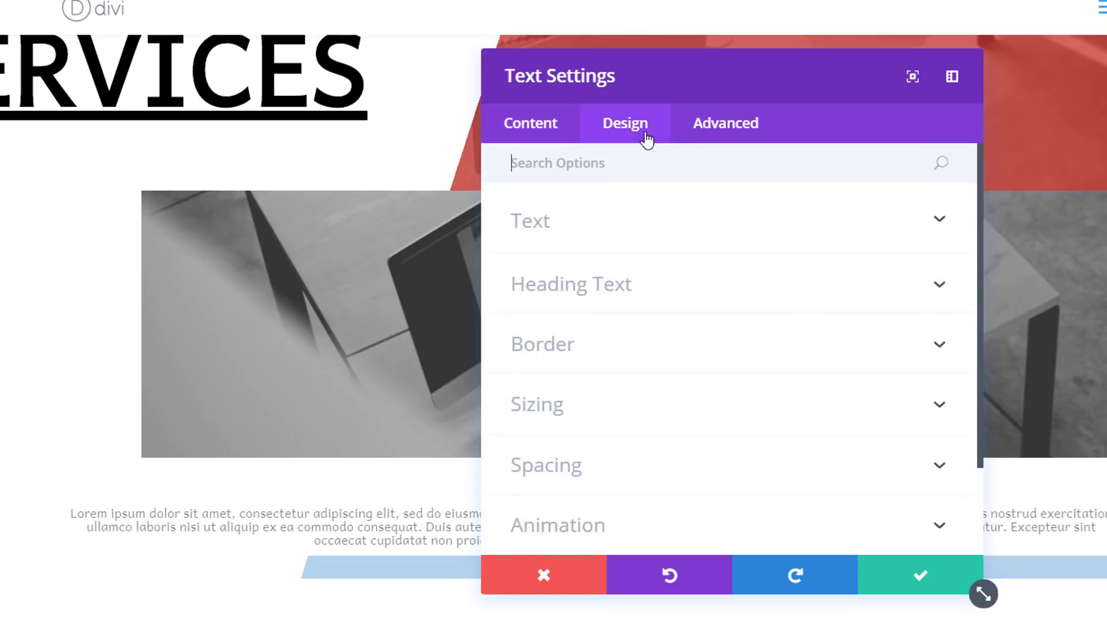
left_click(617, 228)
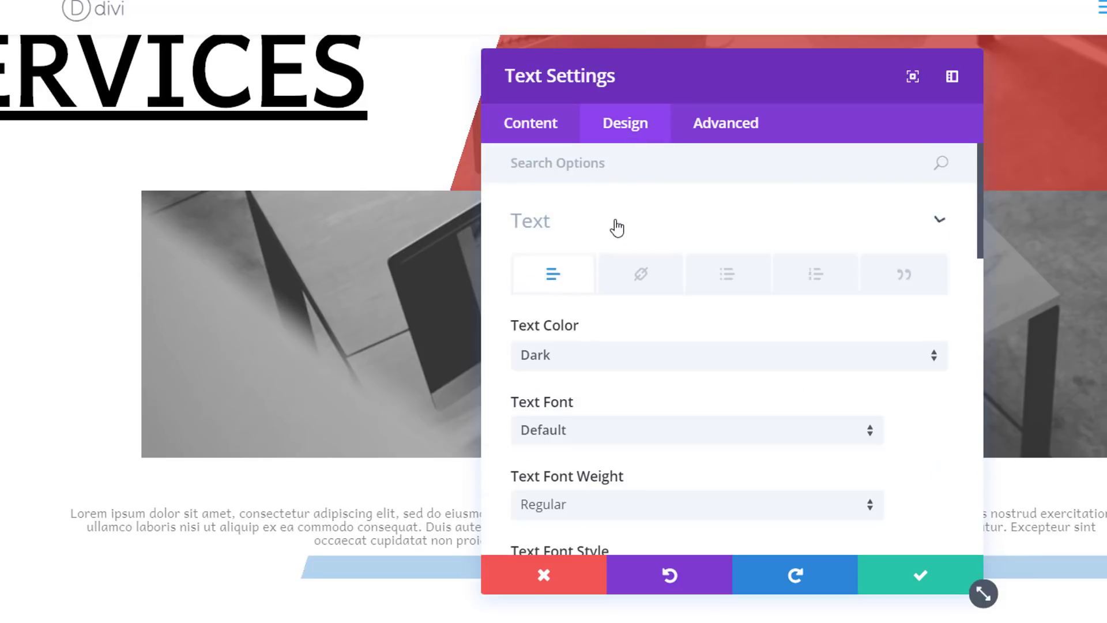
left_click(629, 279)
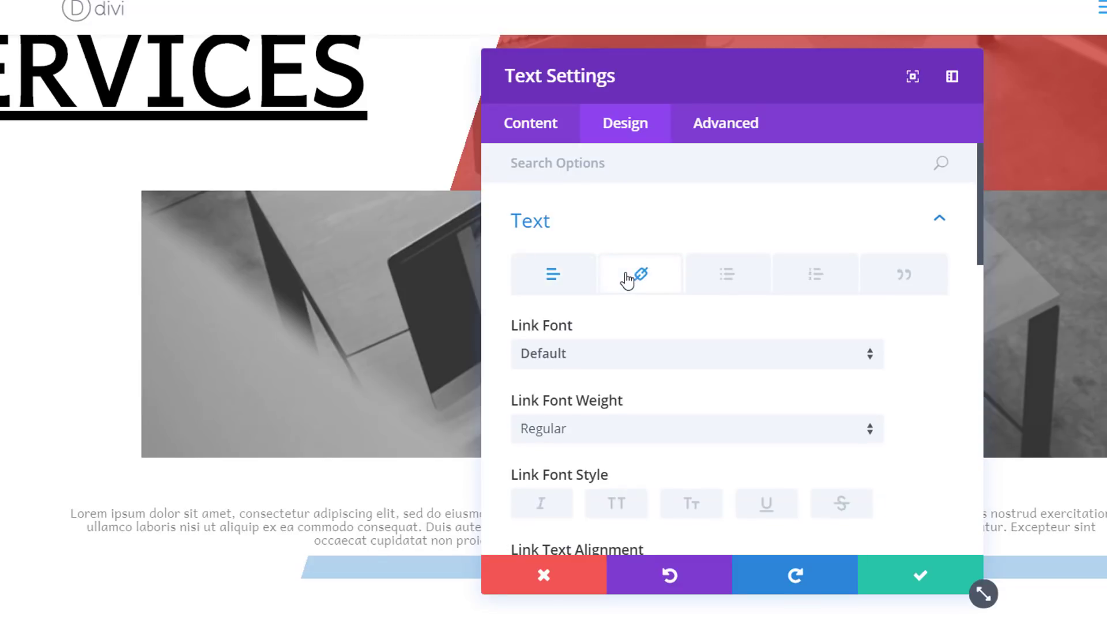
left_click(637, 360)
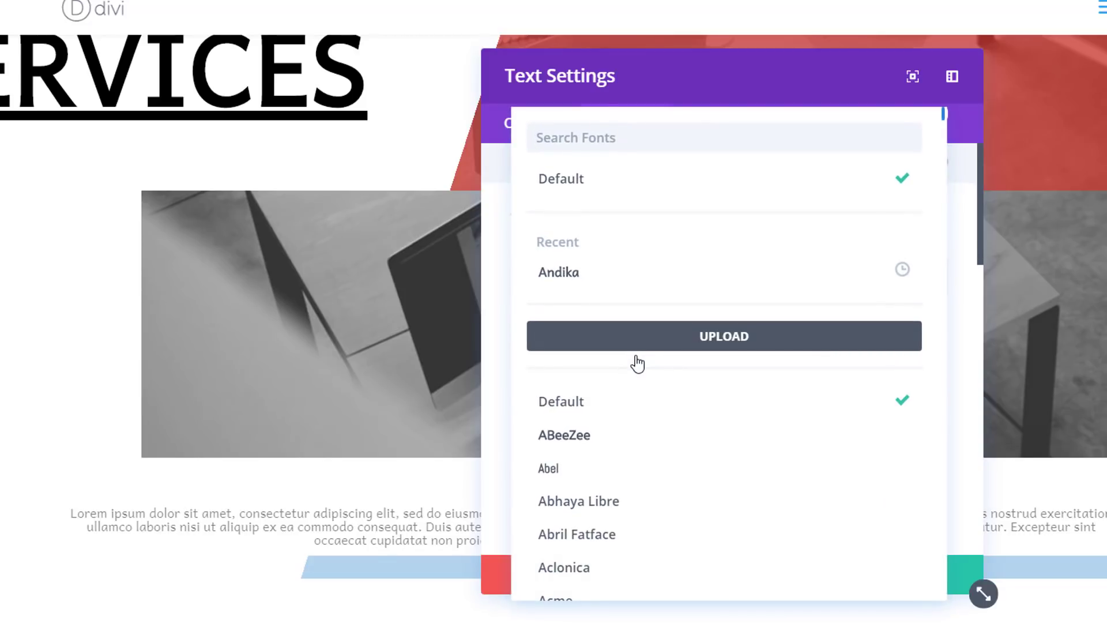
type("Andik")
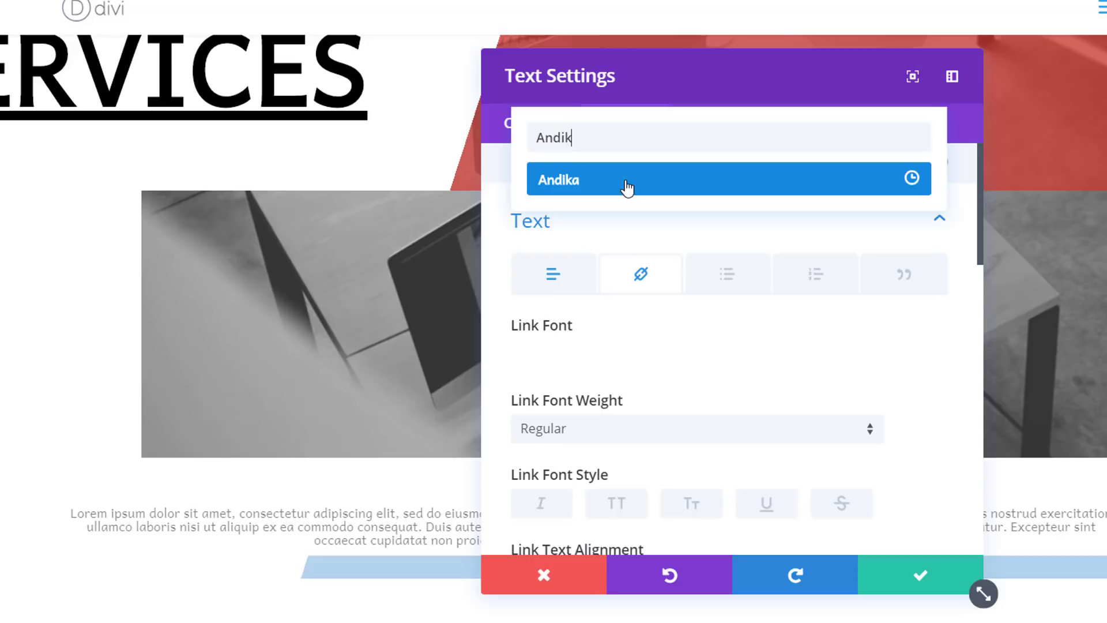
left_click(628, 187)
scroll(692, 398, "down", 2)
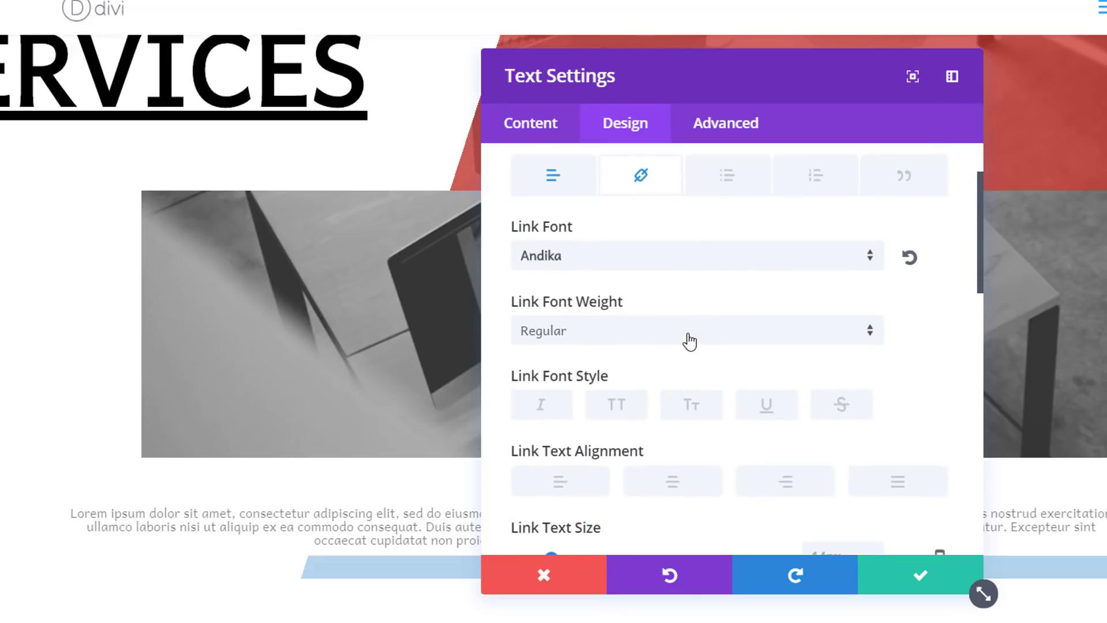
left_click(689, 340)
left_click(685, 383)
Step: Set the link text size to 65px and its colour to black #000000
scroll(820, 413, "down", 2)
left_click(848, 457)
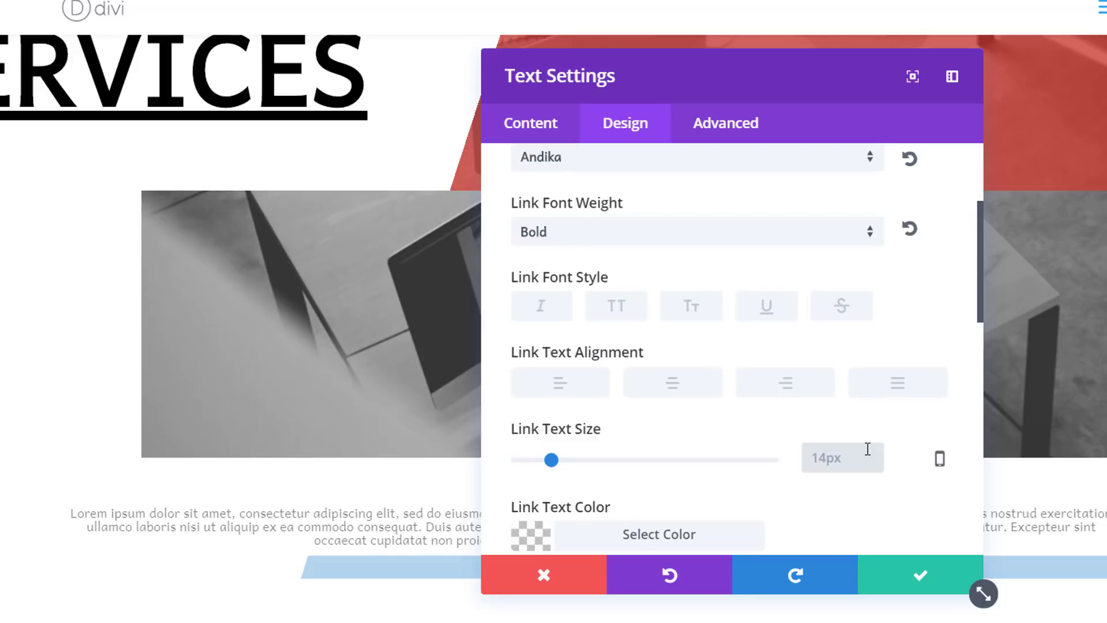
type("65px")
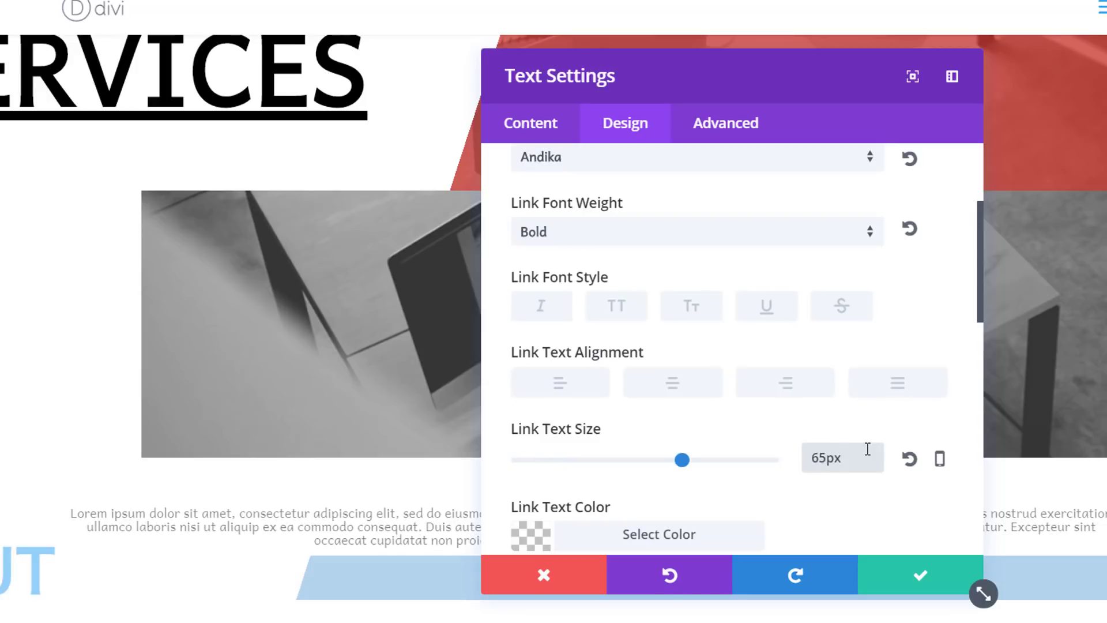
scroll(734, 469, "down", 2)
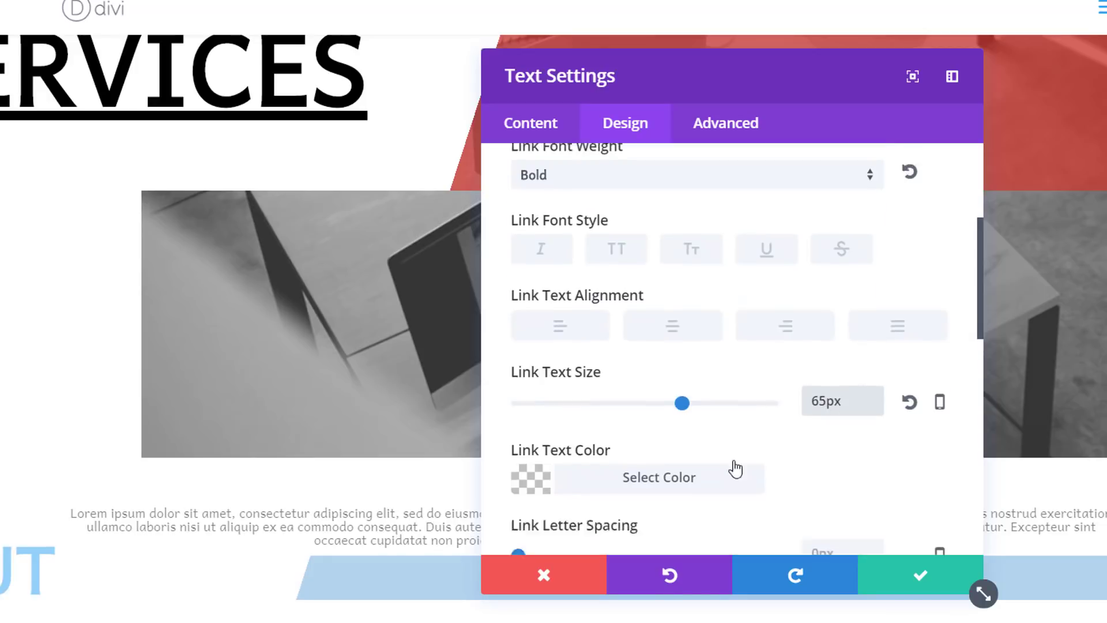
left_click(672, 453)
scroll(675, 459, "down", 4)
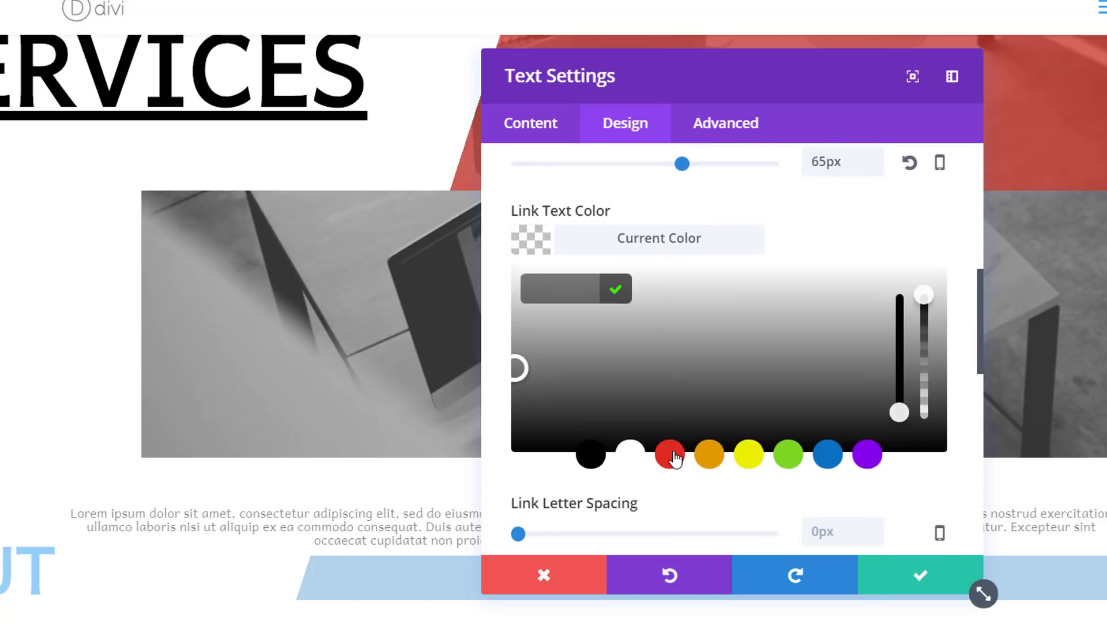
left_click(591, 454)
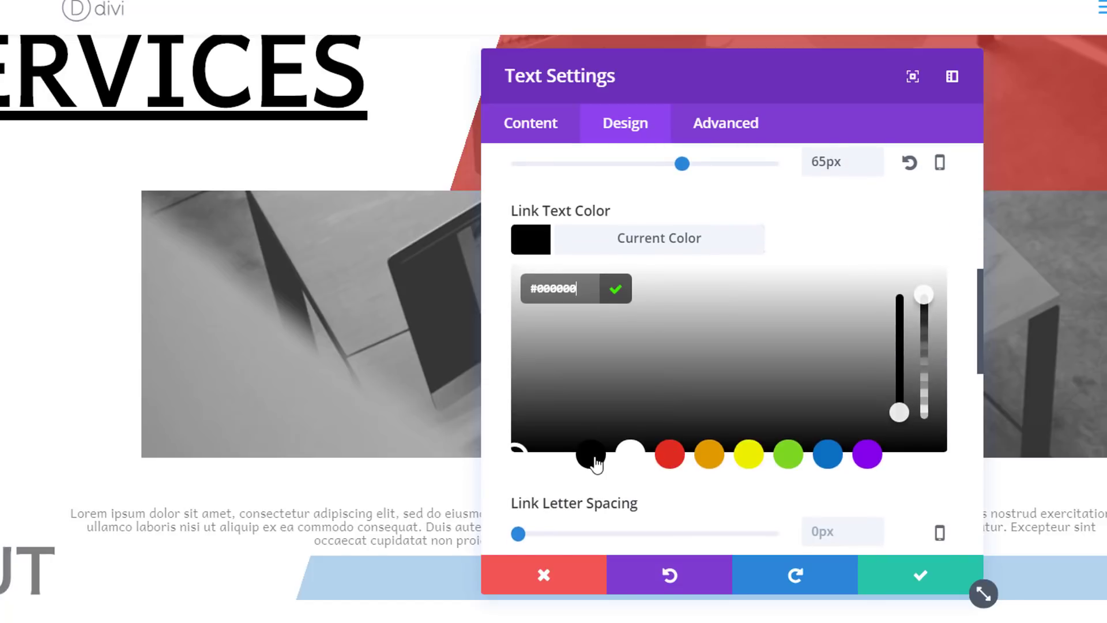
scroll(595, 461, "down", 3)
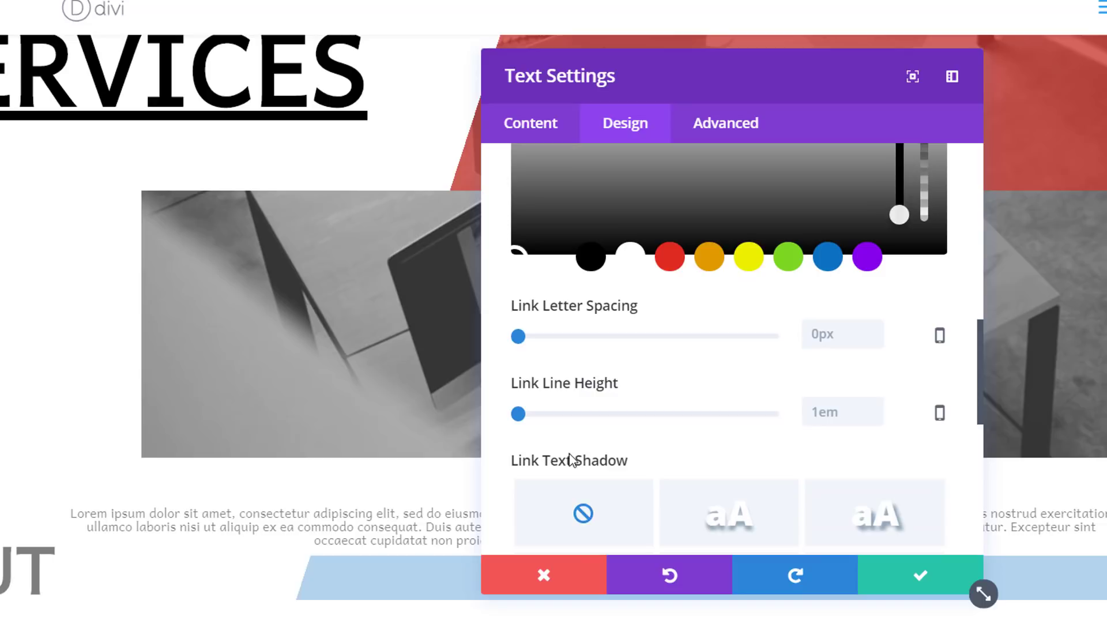
scroll(649, 443, "down", 5)
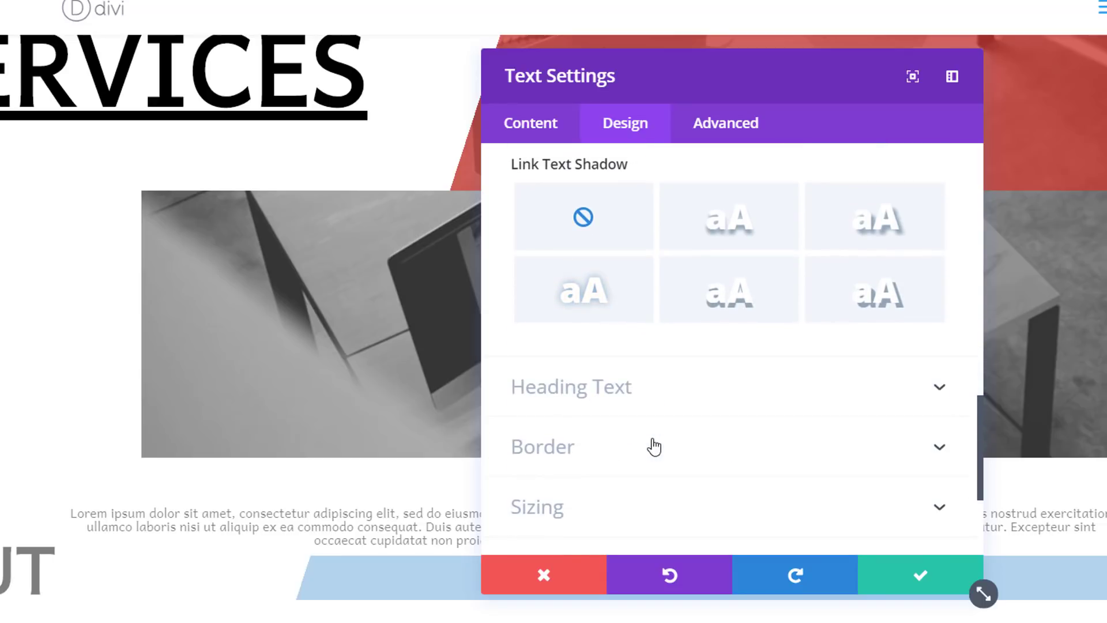
scroll(655, 433, "up", 4)
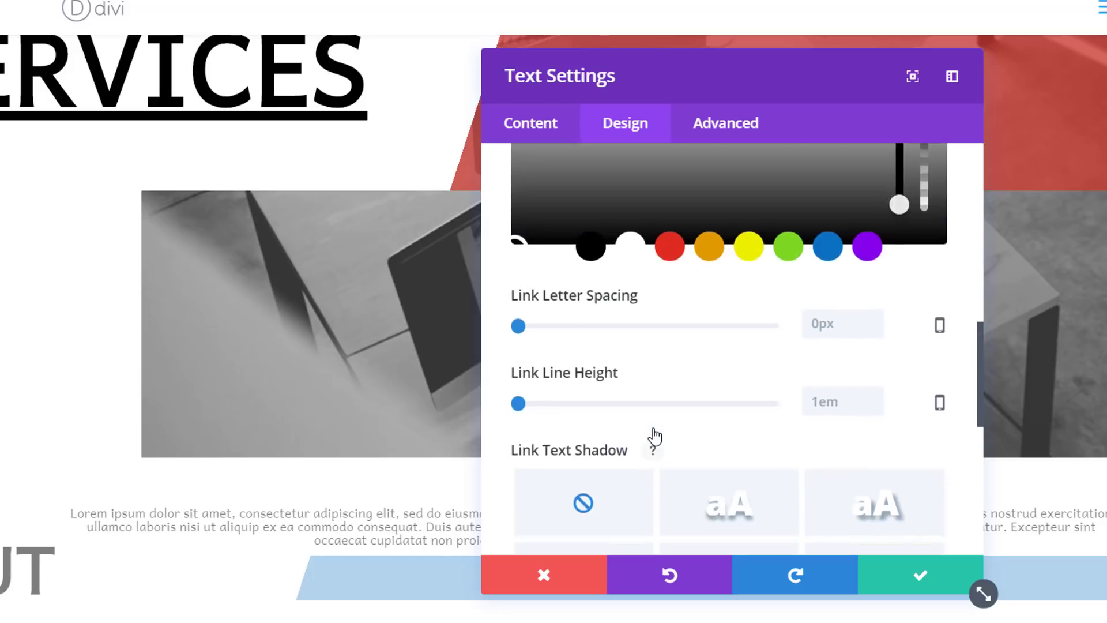
scroll(655, 434, "down", 6)
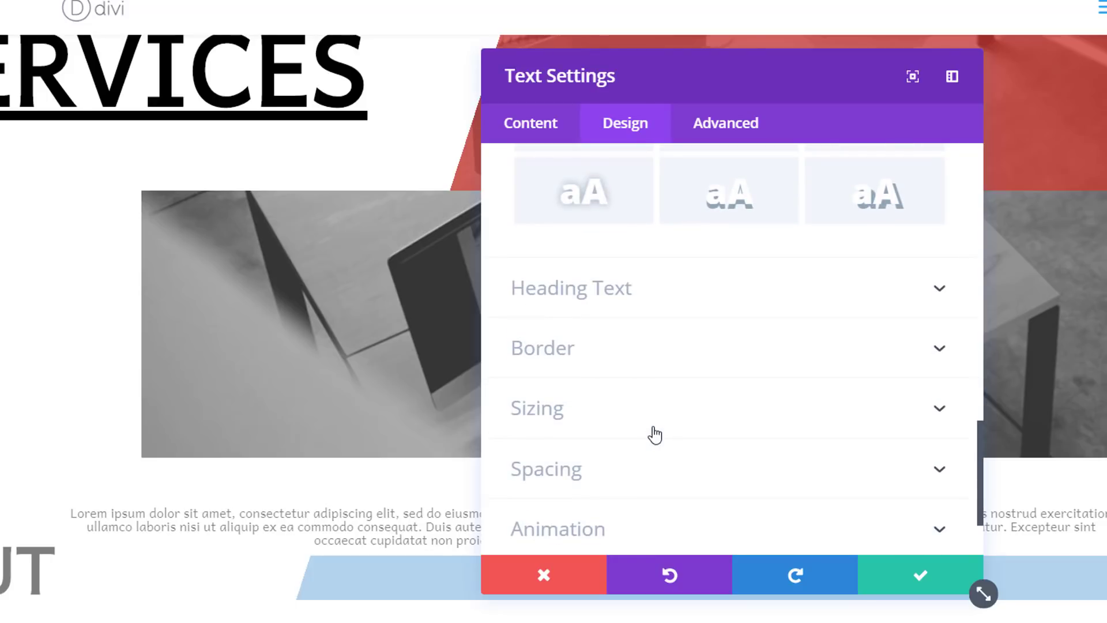
Step: Give the SERVICES text 80px top and bottom padding and save
left_click(642, 470)
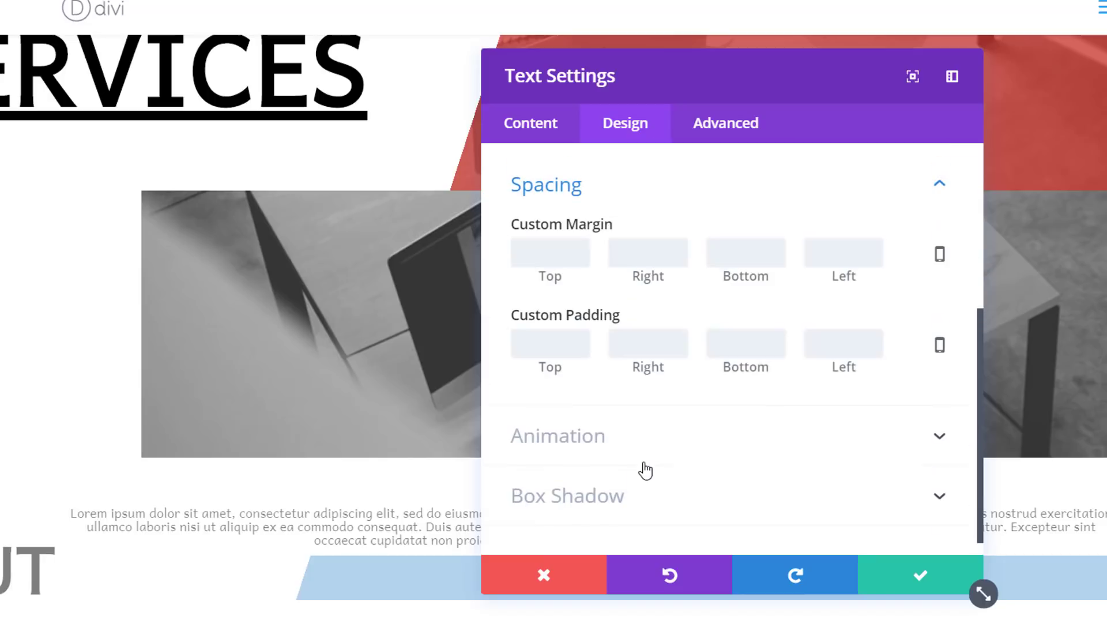
left_click(582, 344)
type("80")
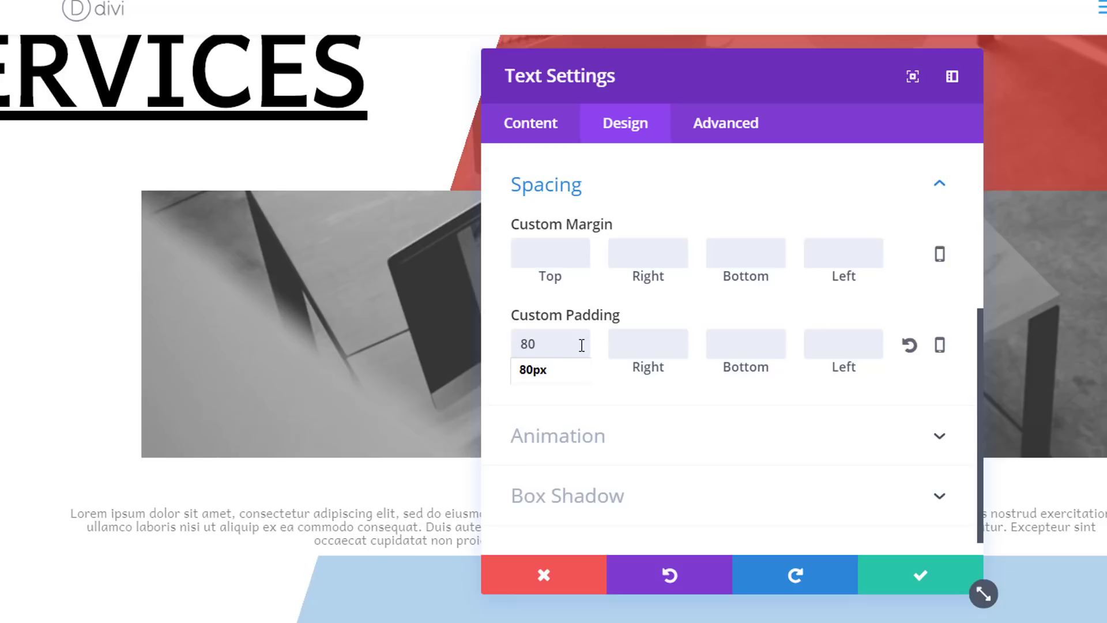
type("px")
key("ctrl+a")
key("ctrl+c")
left_click(760, 339)
key("ctrl+v")
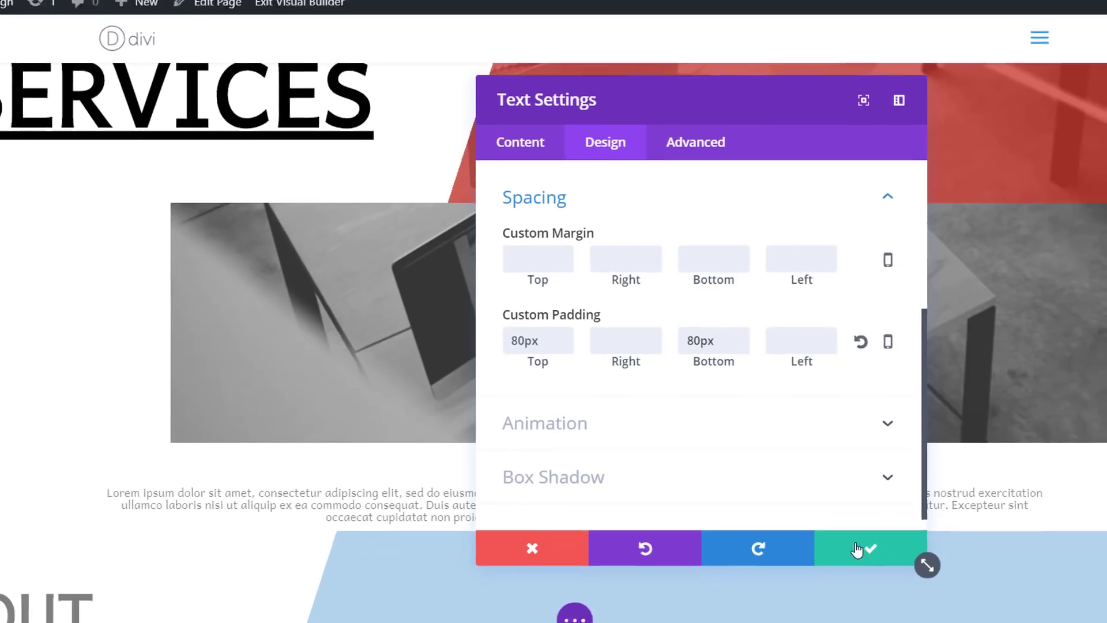
left_click(920, 575)
Step: Make the ABOUT text module uppercase and underlined, then save
scroll(644, 318, "down", 1)
scroll(645, 318, "down", 2)
mouse_move(524, 450)
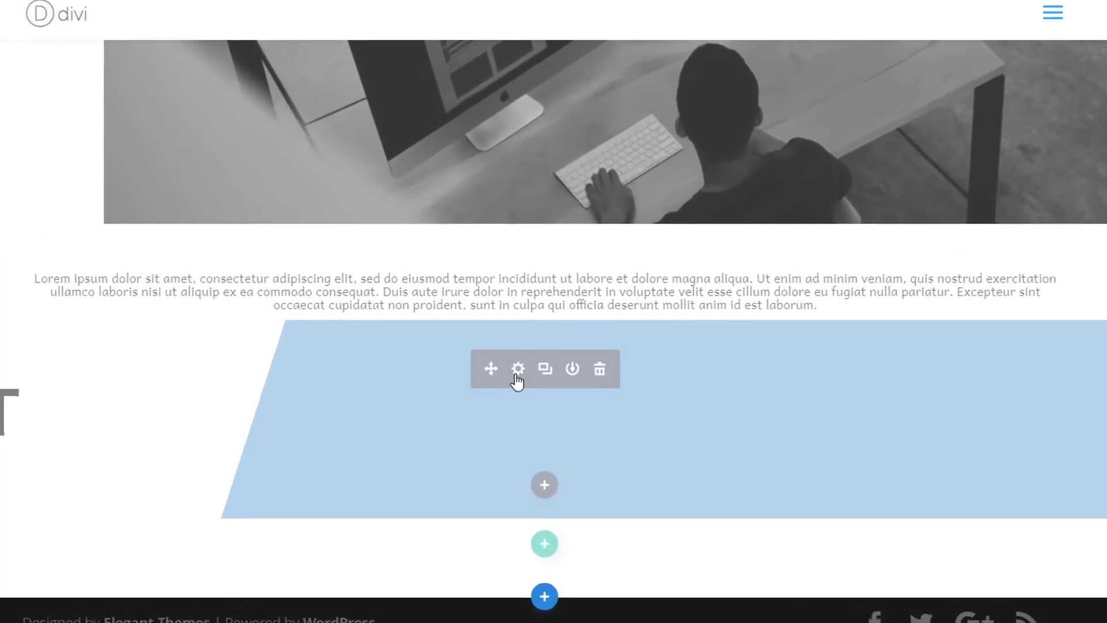
left_click(526, 356)
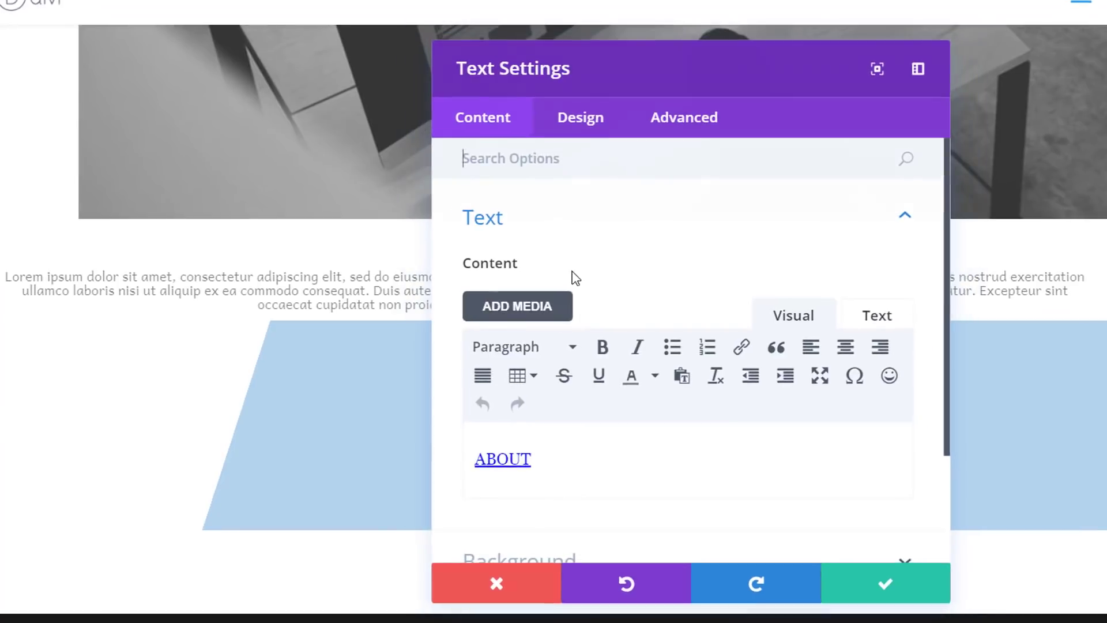
left_click(581, 132)
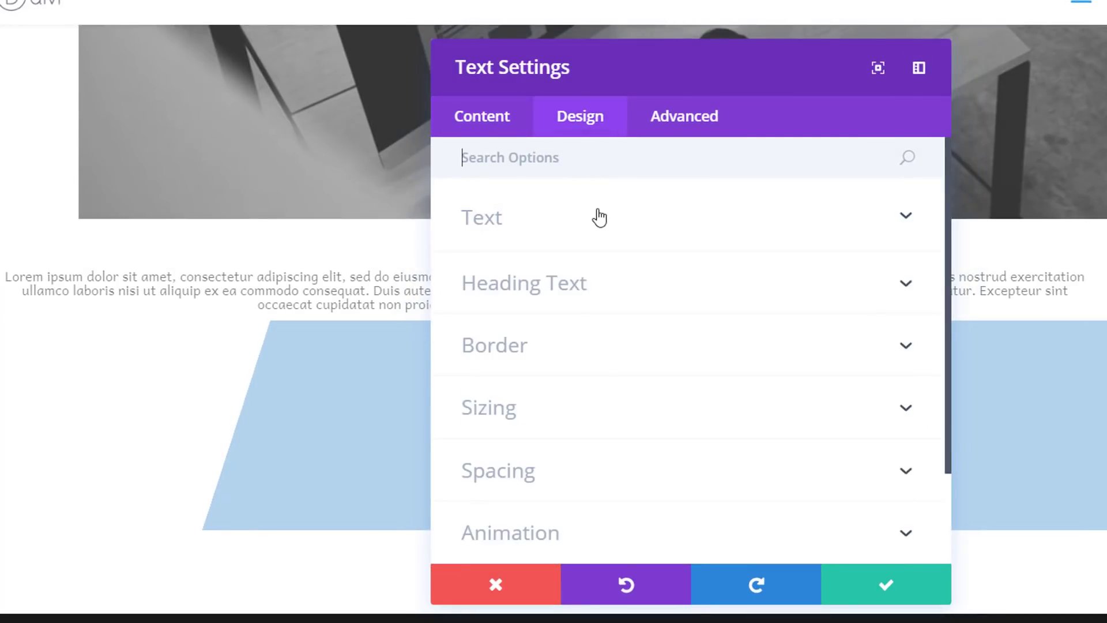
left_click(597, 219)
scroll(597, 326, "down", 3)
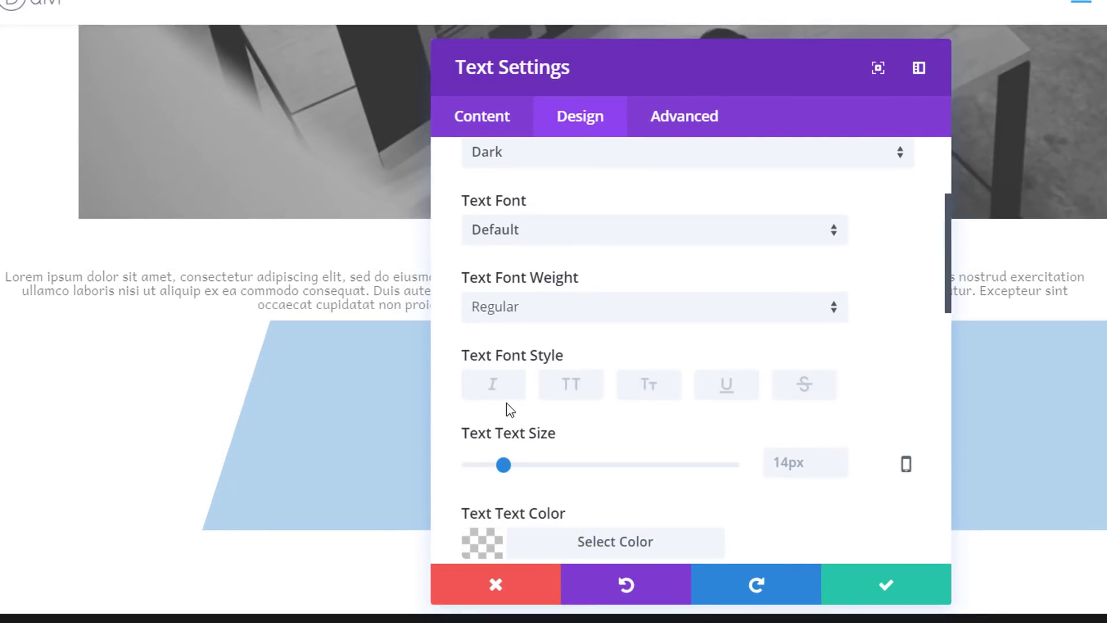
left_click(559, 390)
left_click(720, 389)
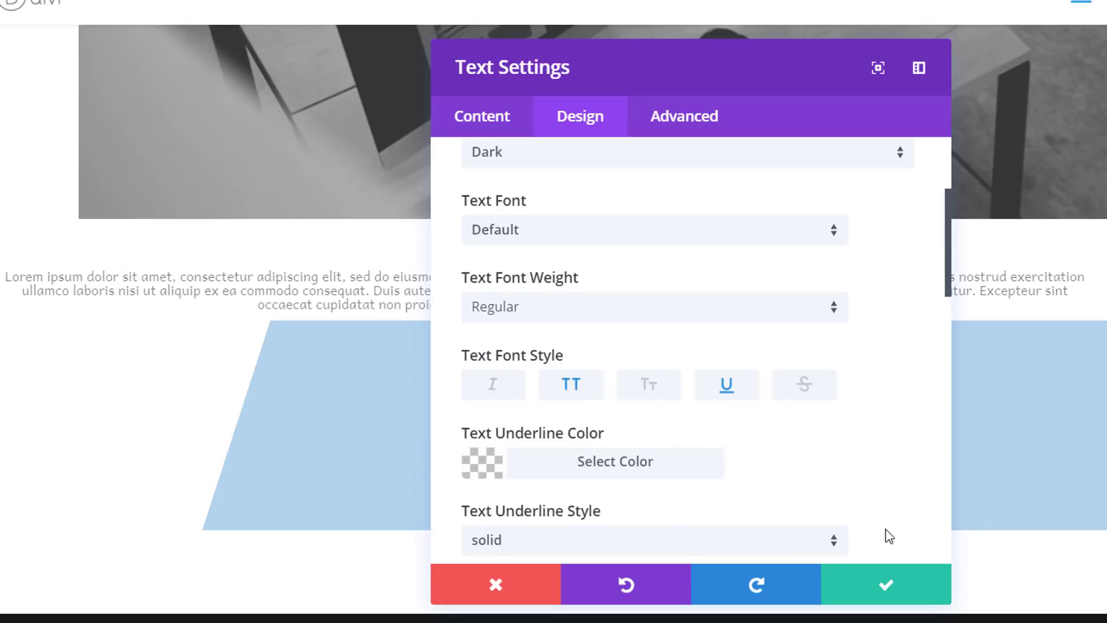
left_click(877, 589)
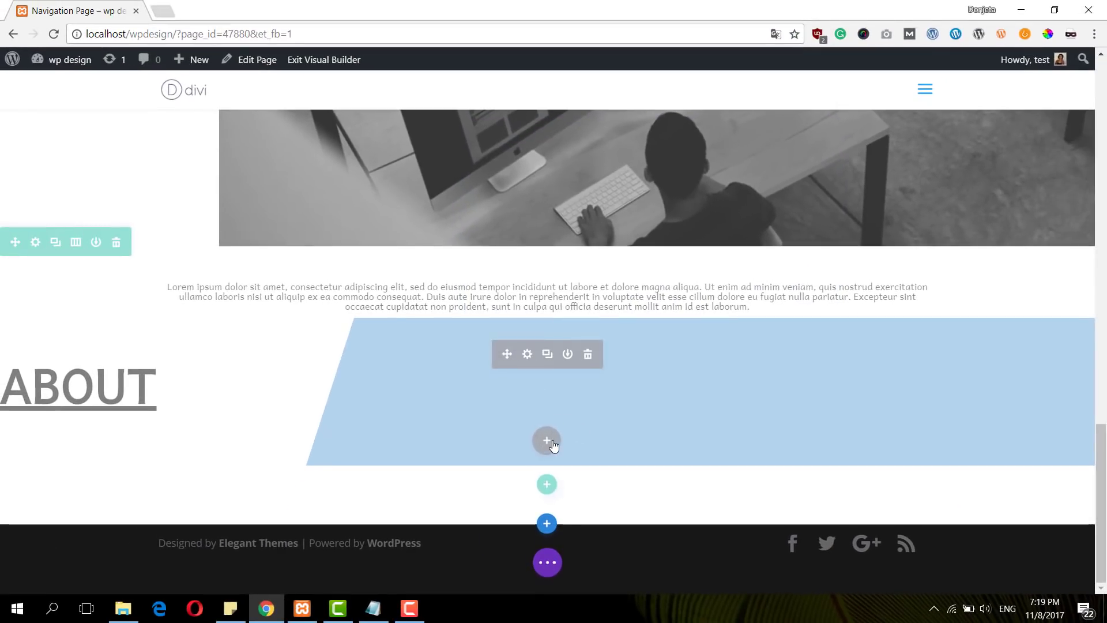
Step: Add an Image module to the ABOUT row using the first grayscale library photo (xxx2.jpg), and save
left_click(549, 442)
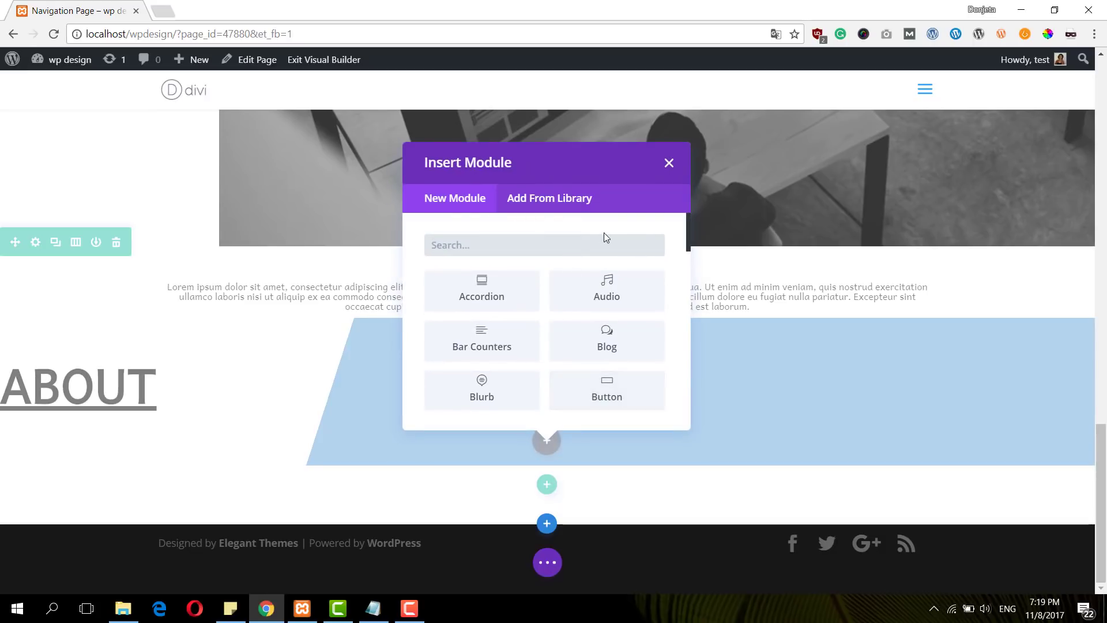
type("Imag")
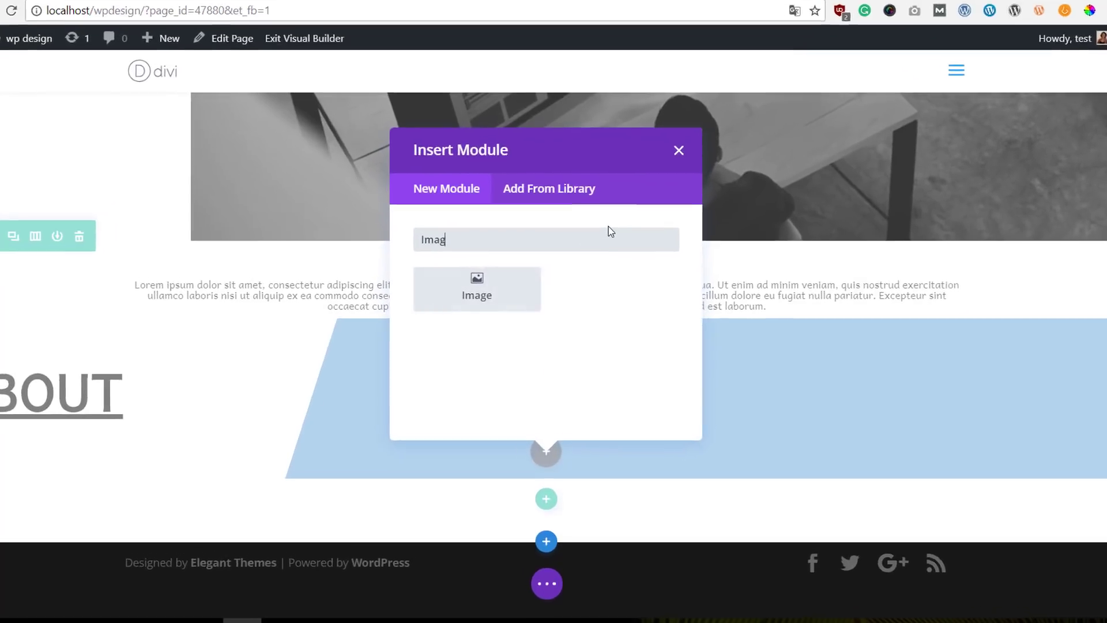
type("e")
left_click(509, 297)
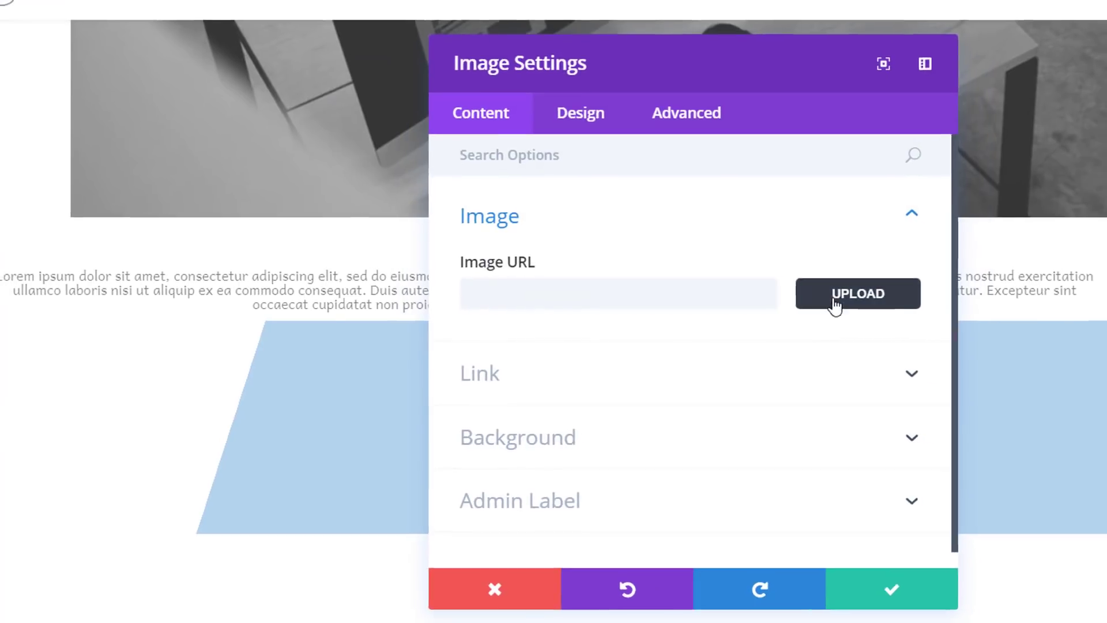
left_click(836, 305)
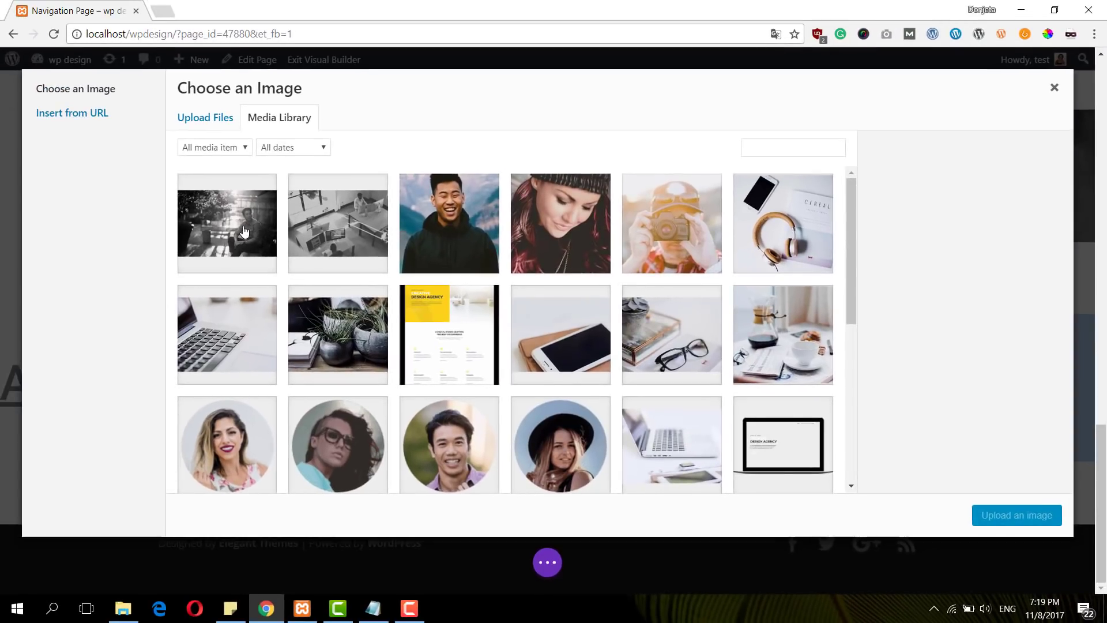
left_click(245, 232)
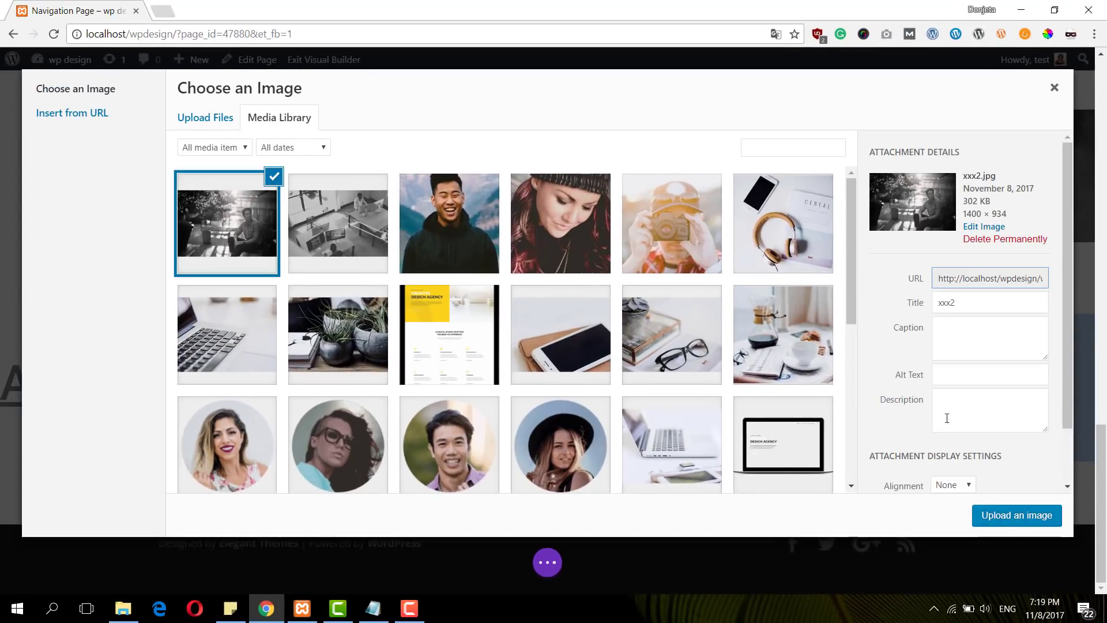
left_click(1011, 526)
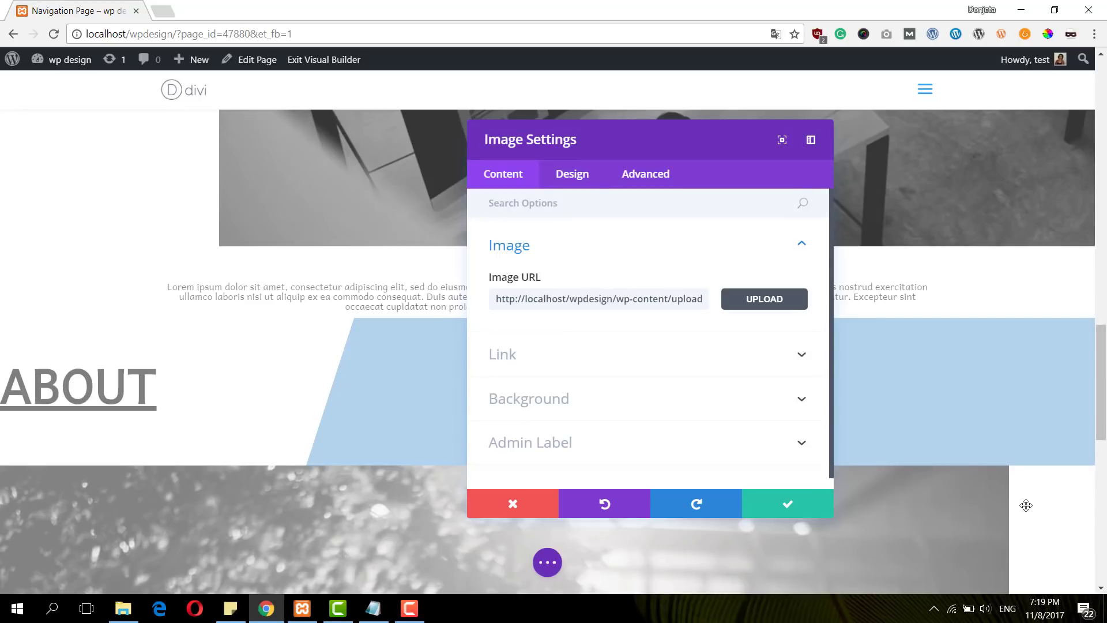
left_click(787, 503)
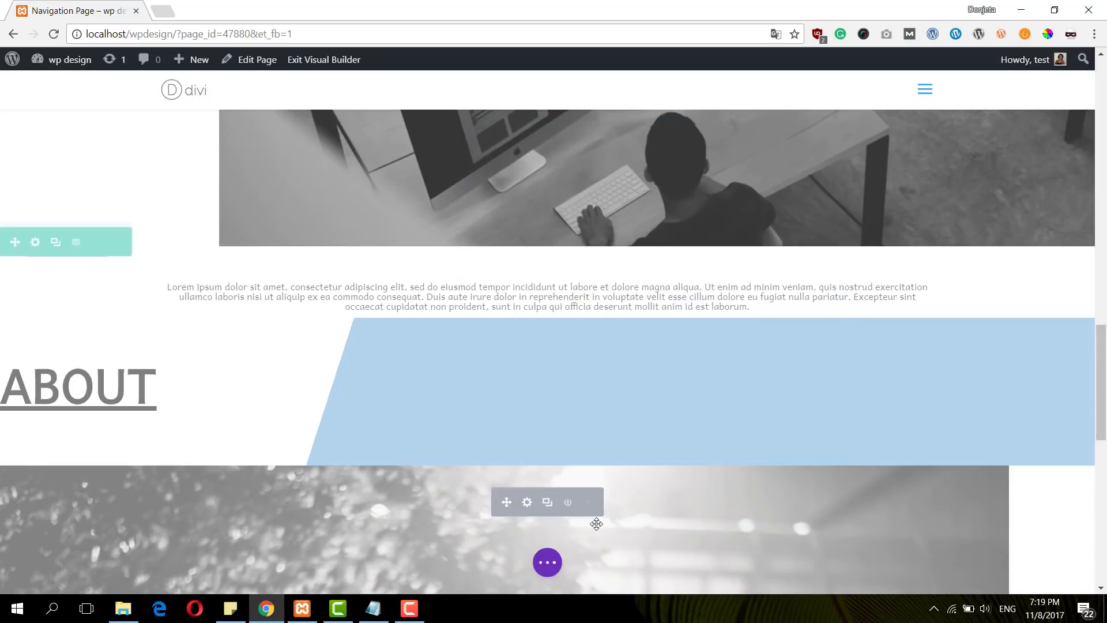
Step: Preview the page at tablet and phone widths, then open the ABOUT module's settings
left_click(548, 563)
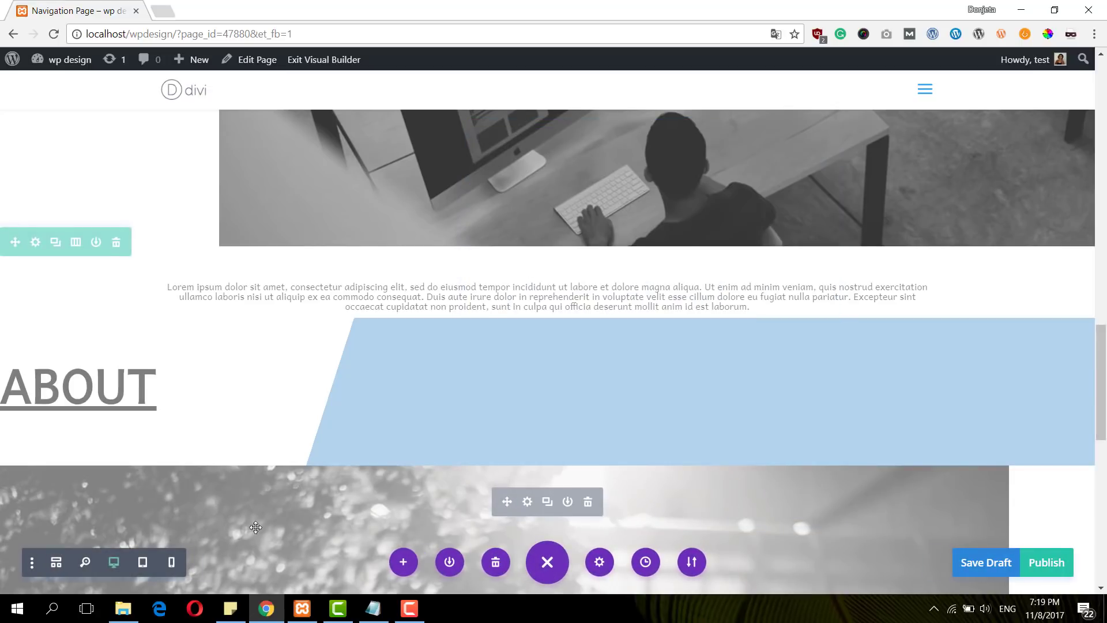
left_click(142, 562)
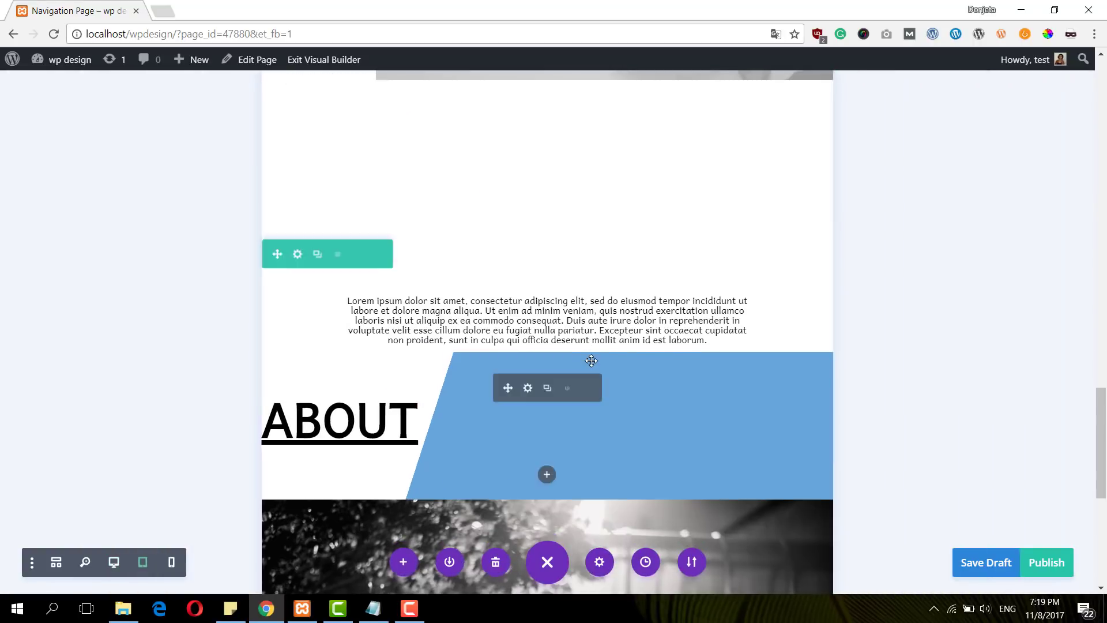
left_click(172, 563)
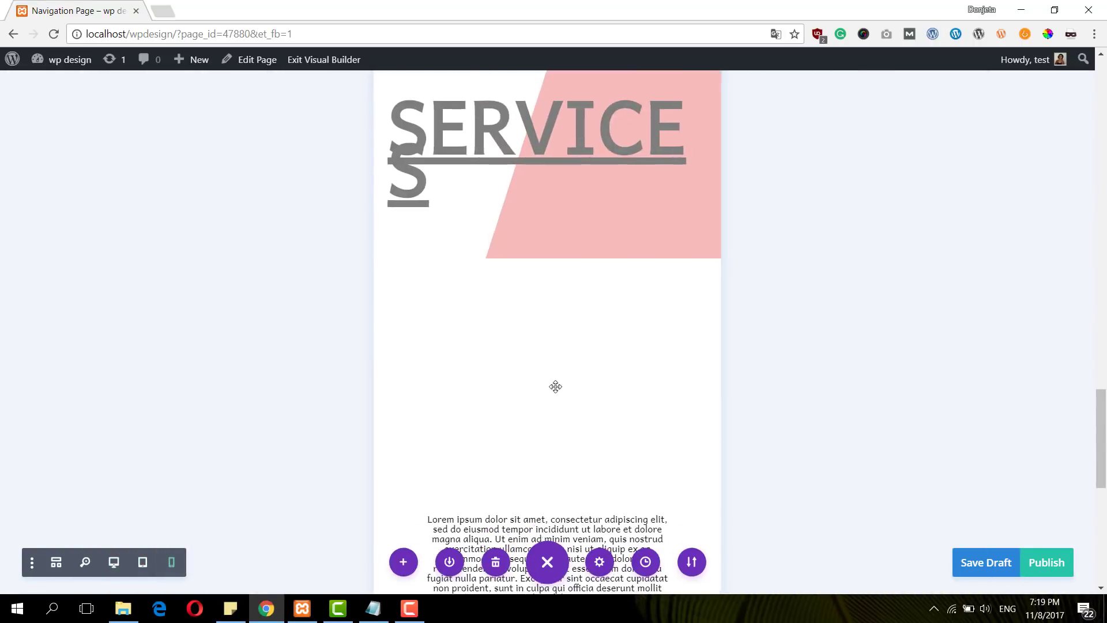
scroll(555, 386, "down", 6)
scroll(414, 395, "up", 2)
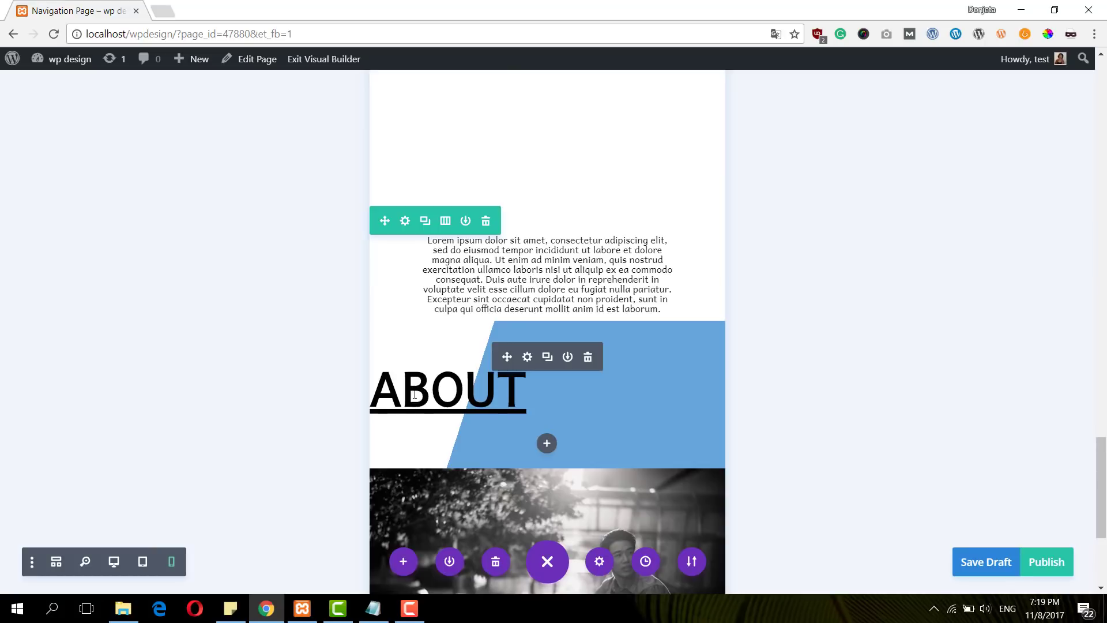
scroll(346, 426, "down", 3)
scroll(156, 485, "up", 2)
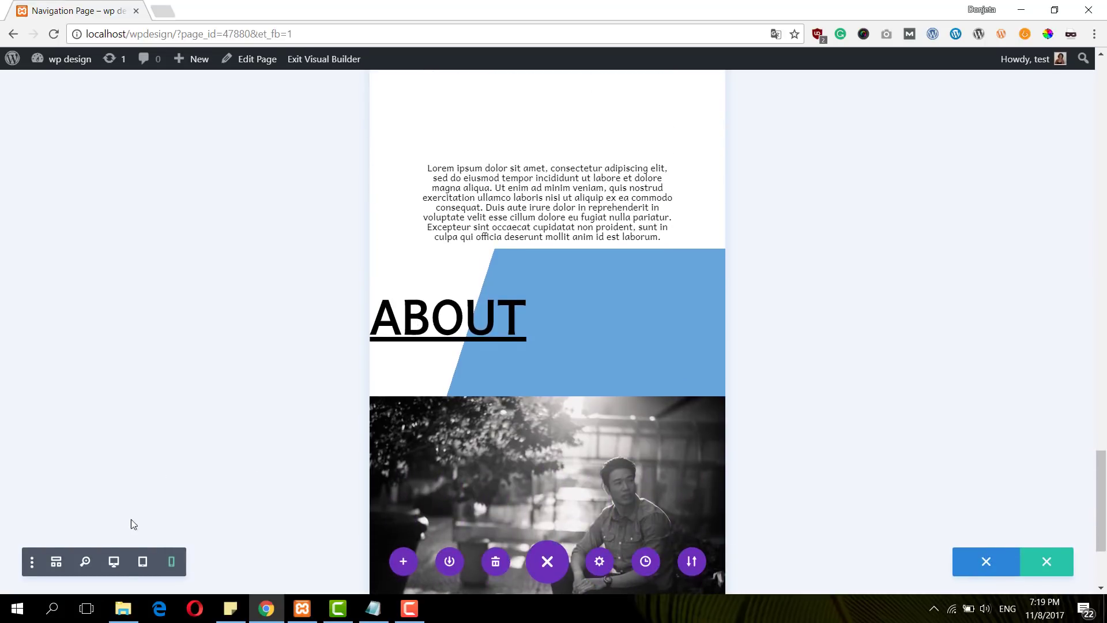
left_click(141, 562)
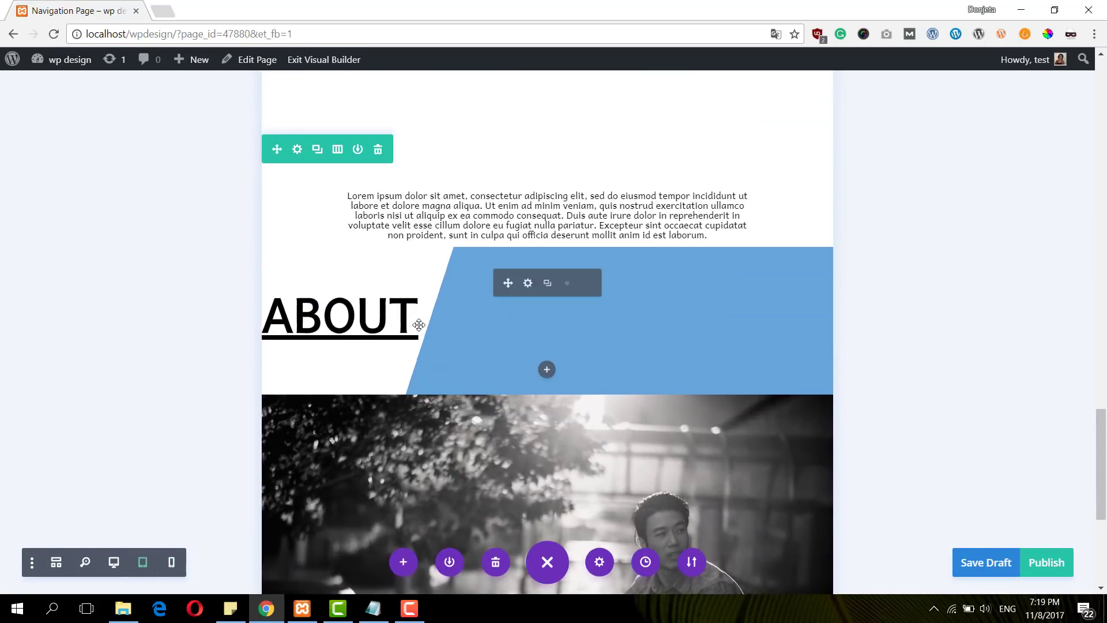
scroll(299, 462, "down", 1)
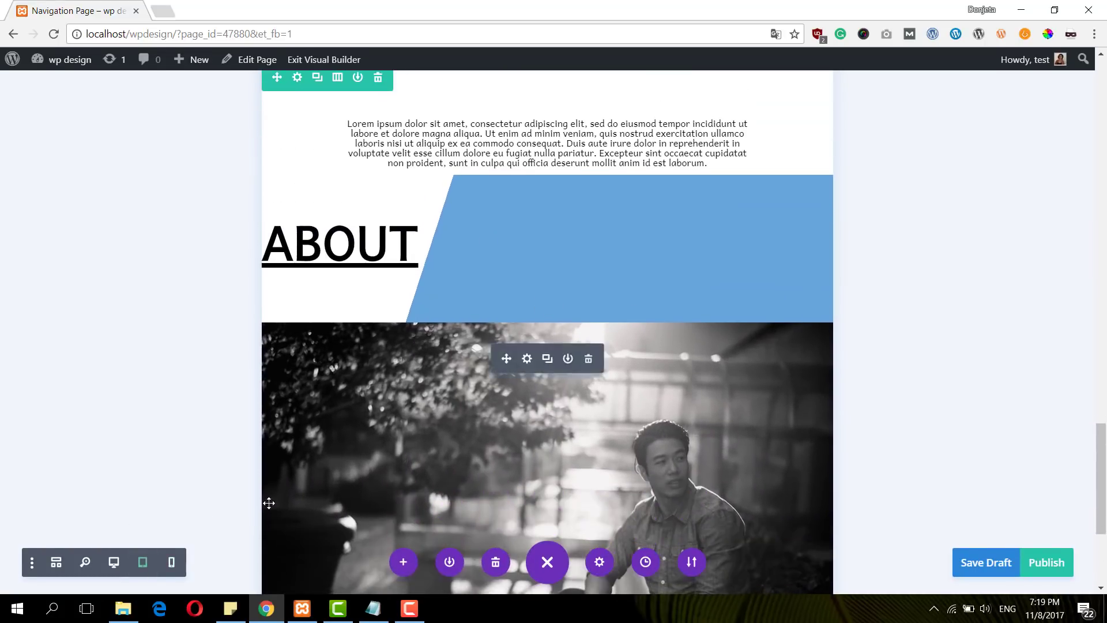
left_click(173, 562)
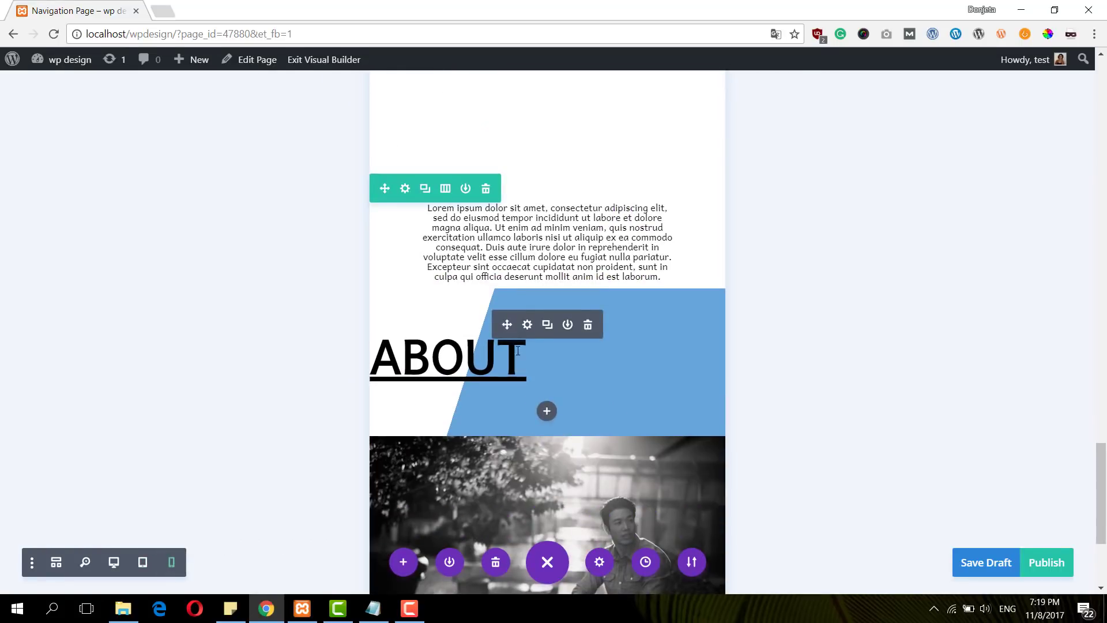
left_click(527, 325)
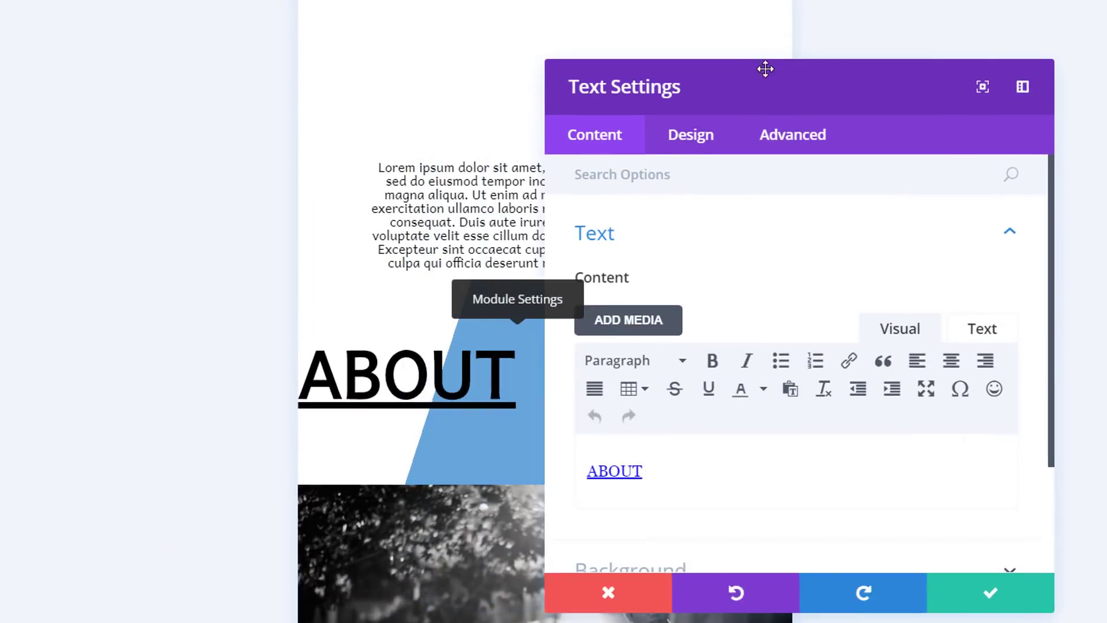
Step: Increase the ABOUT module's text size to 35px
left_click_drag(766, 70, 849, 59)
left_click(808, 132)
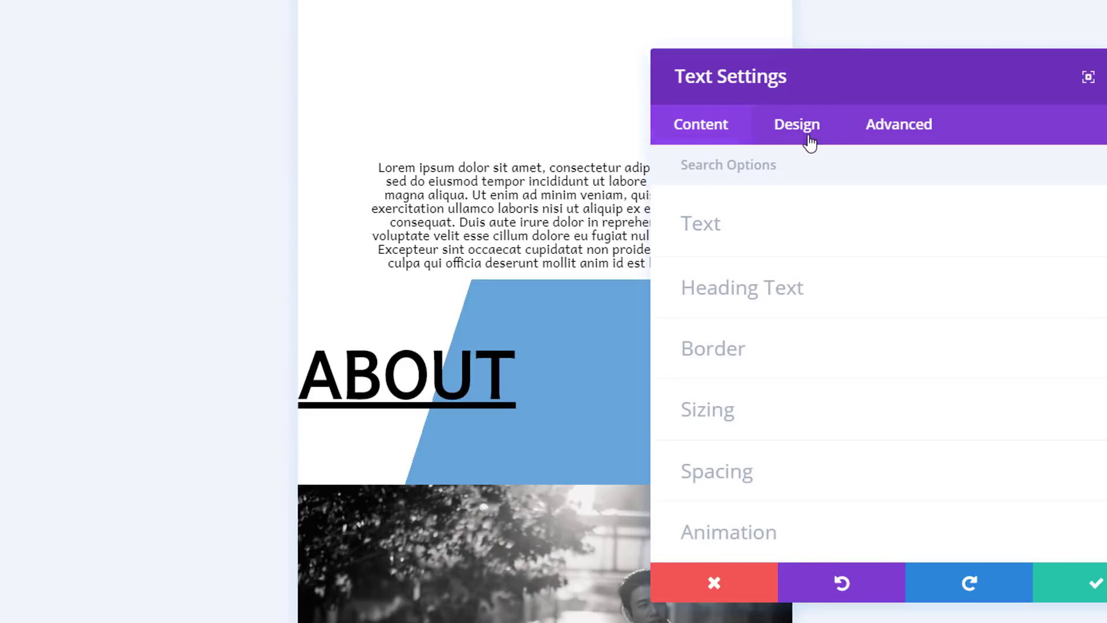
left_click(783, 247)
scroll(853, 371, "down", 5)
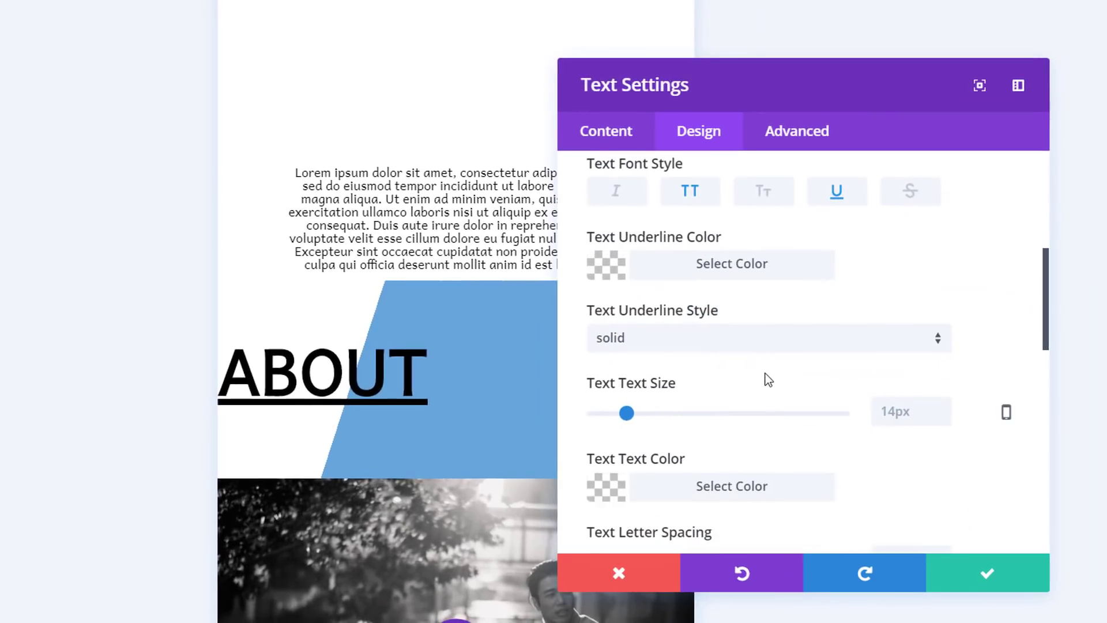
left_click_drag(629, 414, 682, 415)
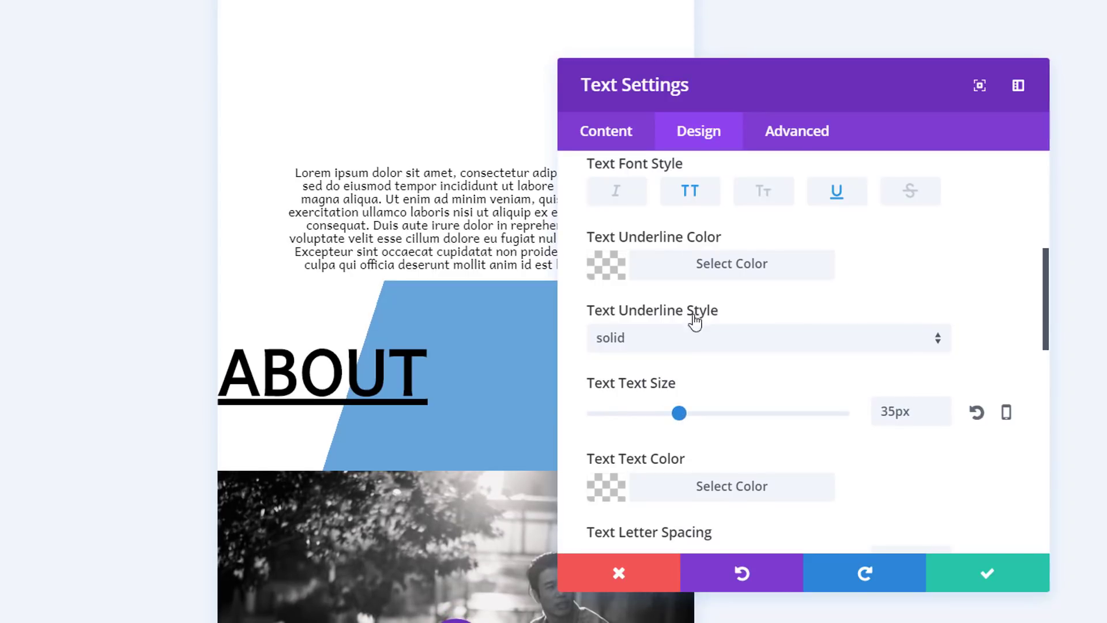
scroll(697, 242, "up", 6)
Step: Make the ABOUT link 80px, uppercase and underlined, then save
left_click(679, 294)
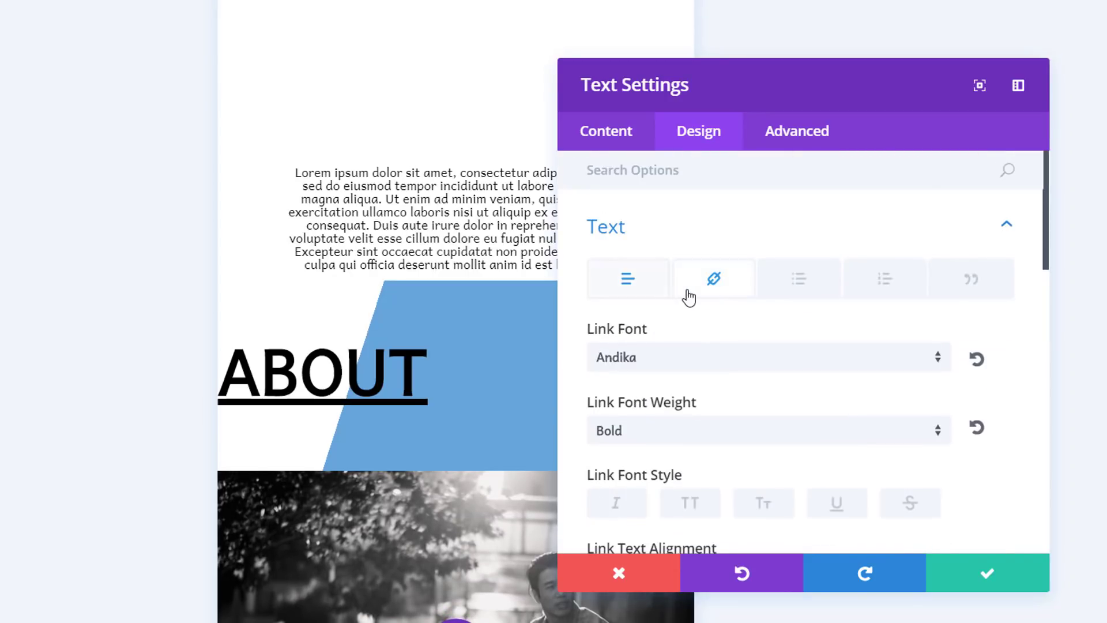
scroll(690, 357, "down", 5)
left_click_drag(752, 363, 791, 369)
scroll(790, 336, "up", 3)
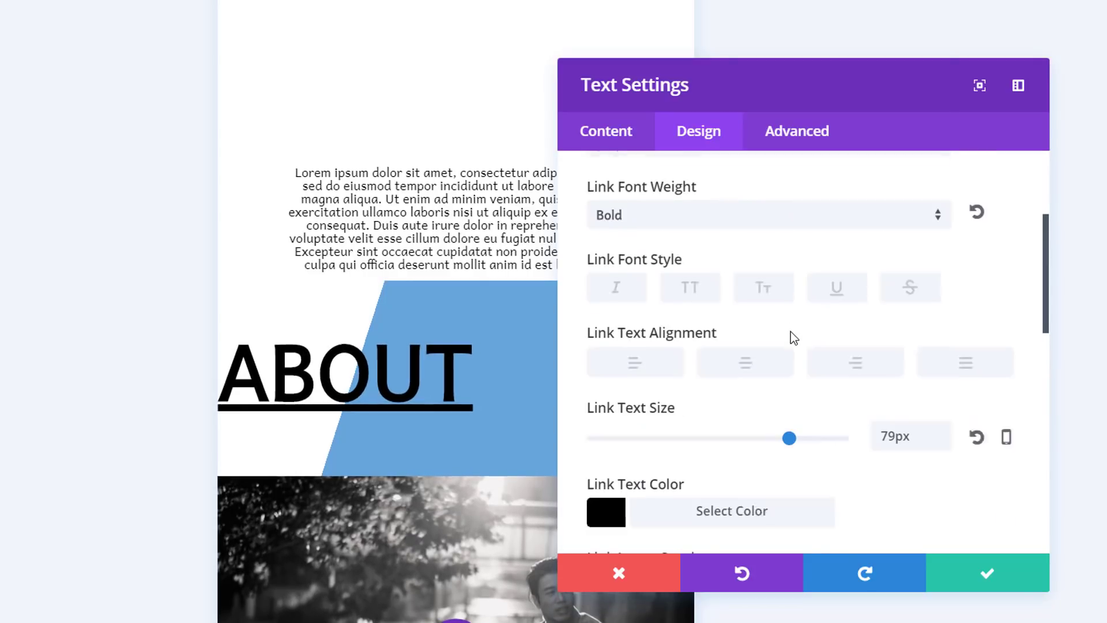
left_click_drag(790, 469, 794, 470)
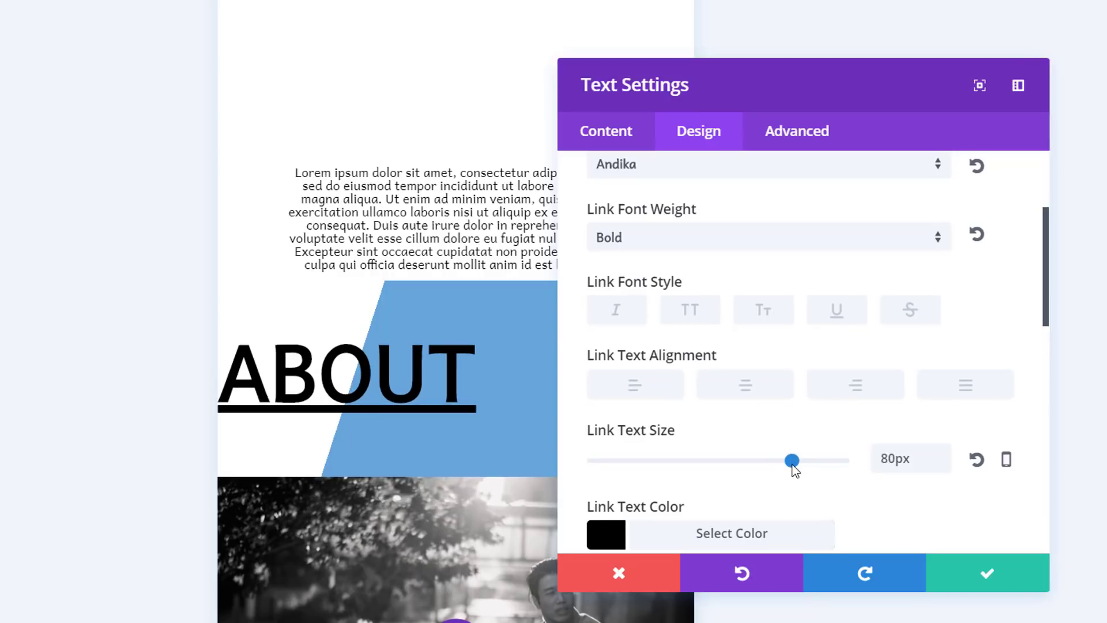
left_click(713, 317)
left_click(816, 313)
left_click(996, 582)
scroll(124, 551, "down", 5)
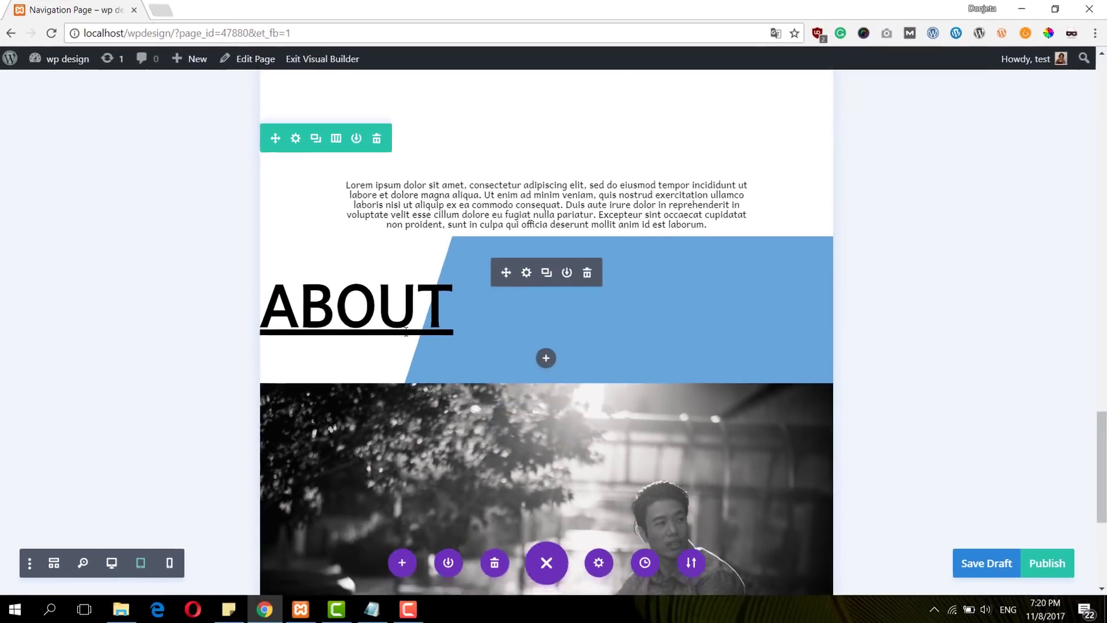
scroll(194, 493, "down", 3)
left_click(172, 562)
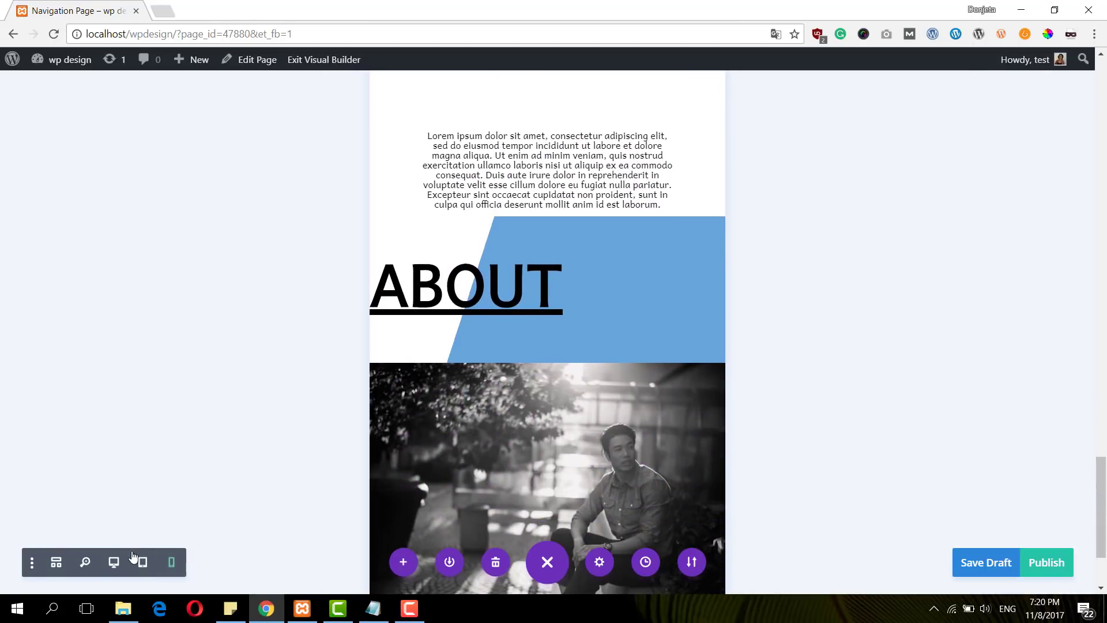
scroll(351, 396, "down", 2)
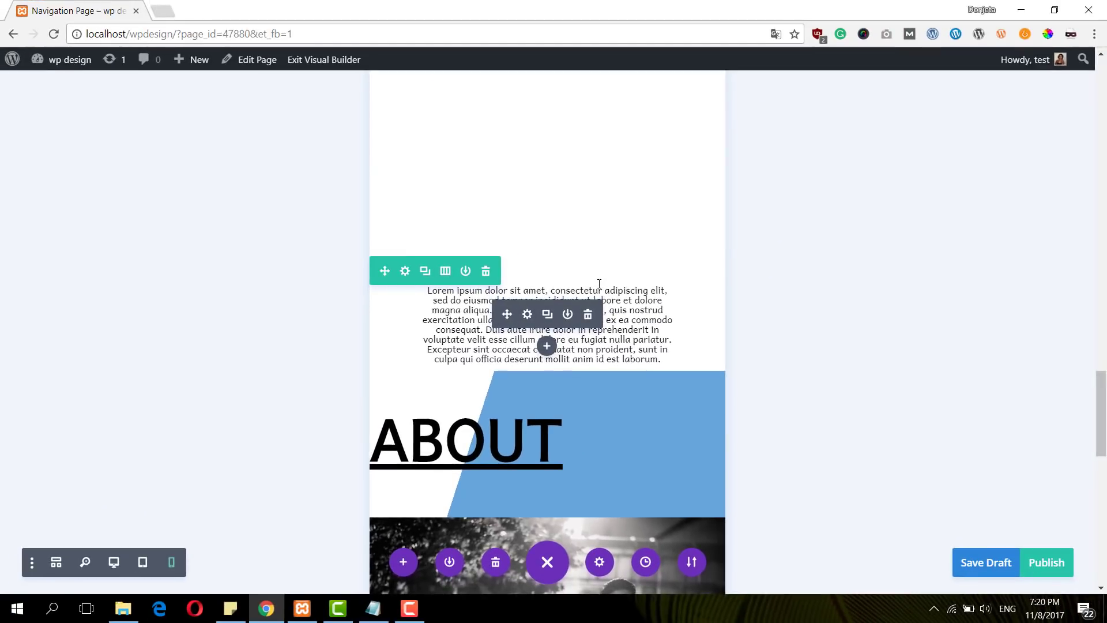
scroll(530, 361, "down", 12)
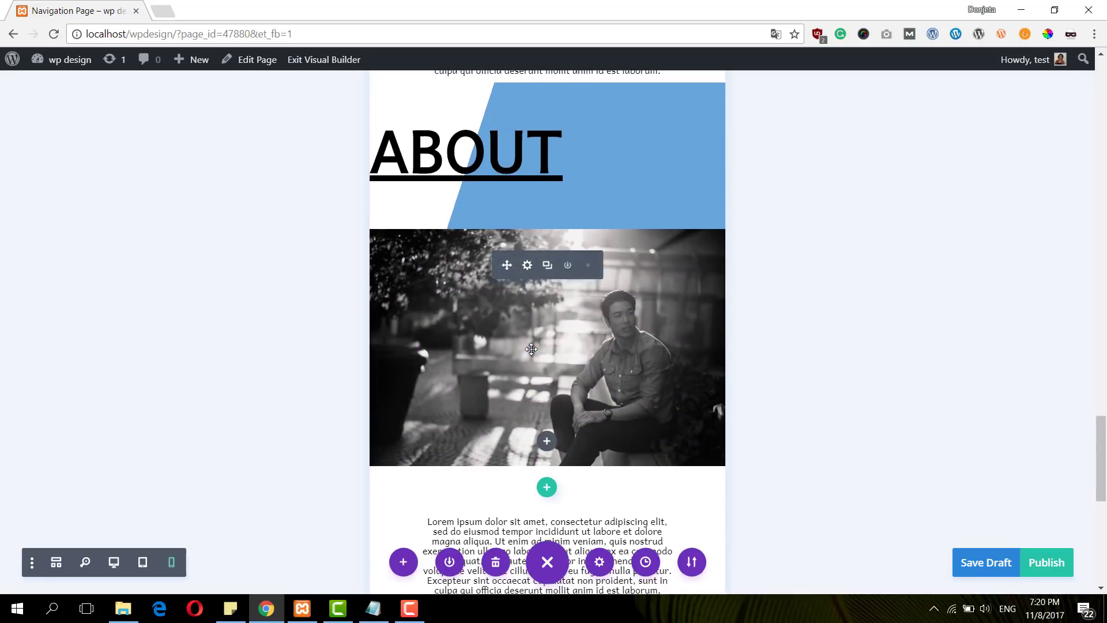
scroll(530, 360, "up", 4)
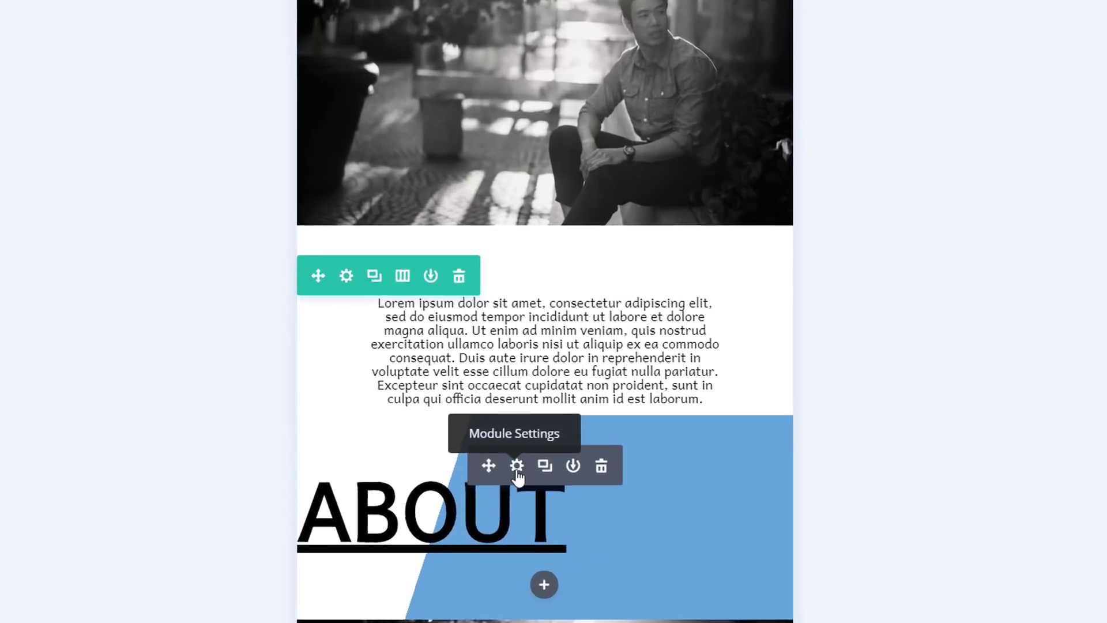
Step: Replace the duplicated heading's ABOUT text with SERVICES and link it to #
left_click(527, 422)
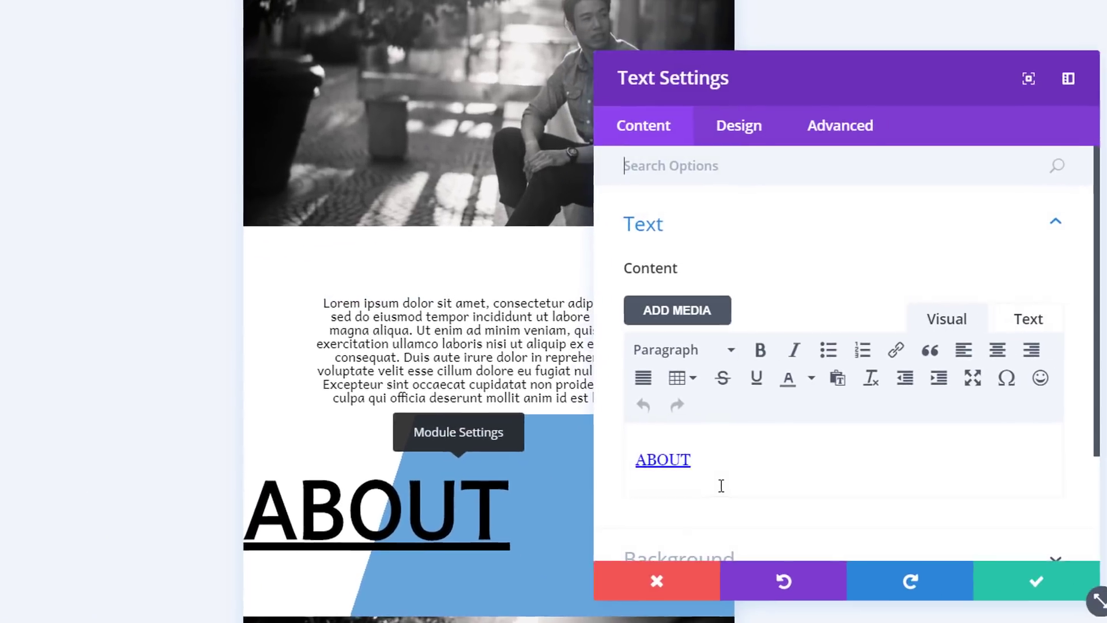
triple_click(721, 486)
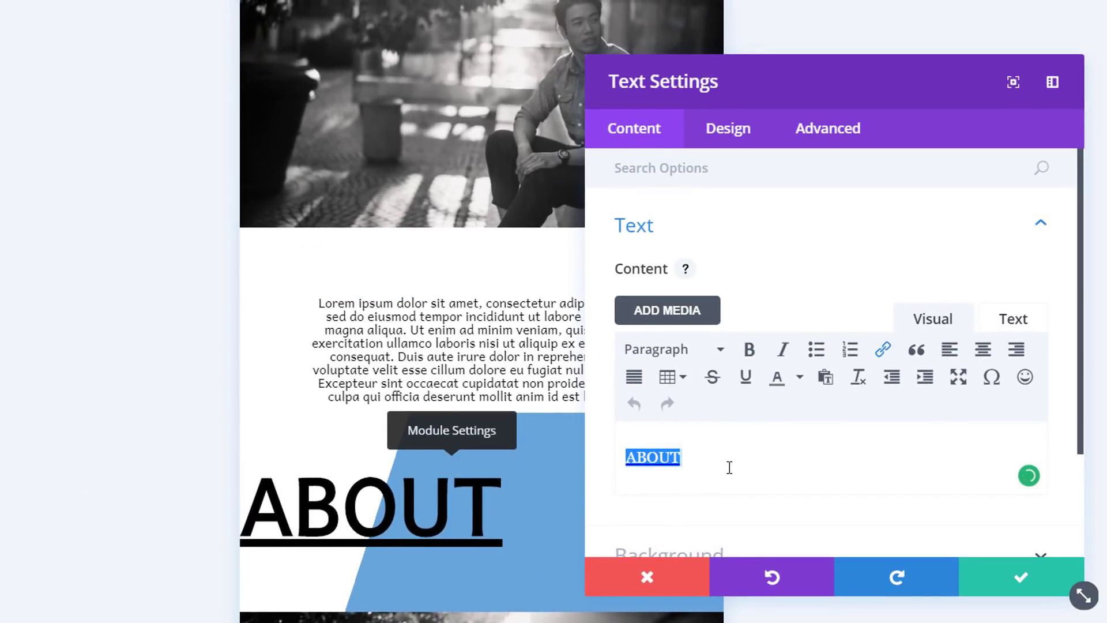
type("SERVICES")
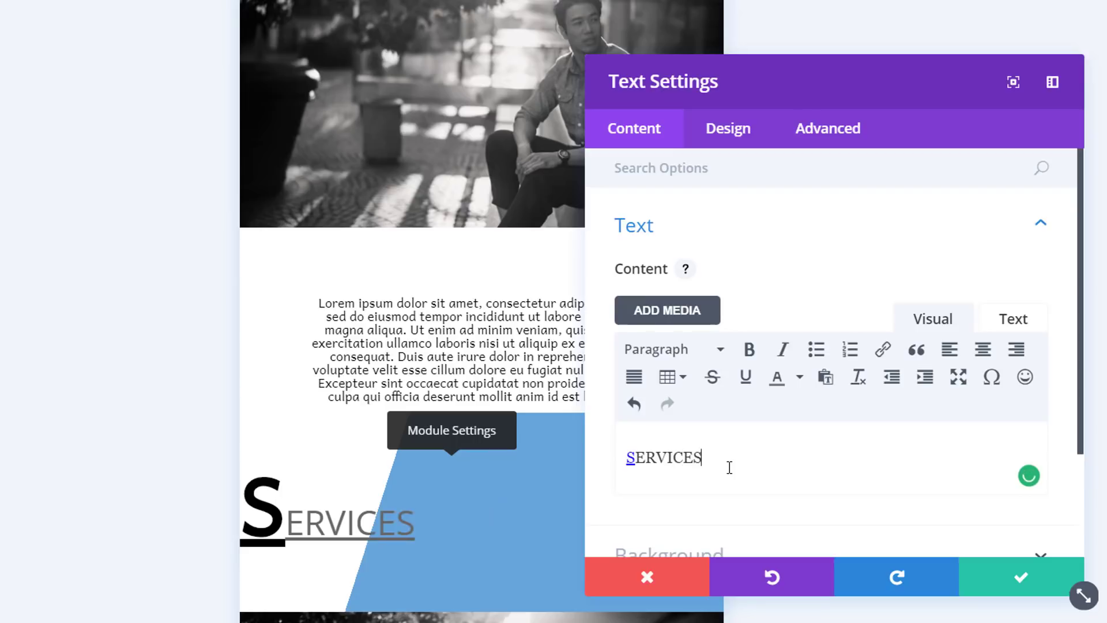
triple_click(721, 467)
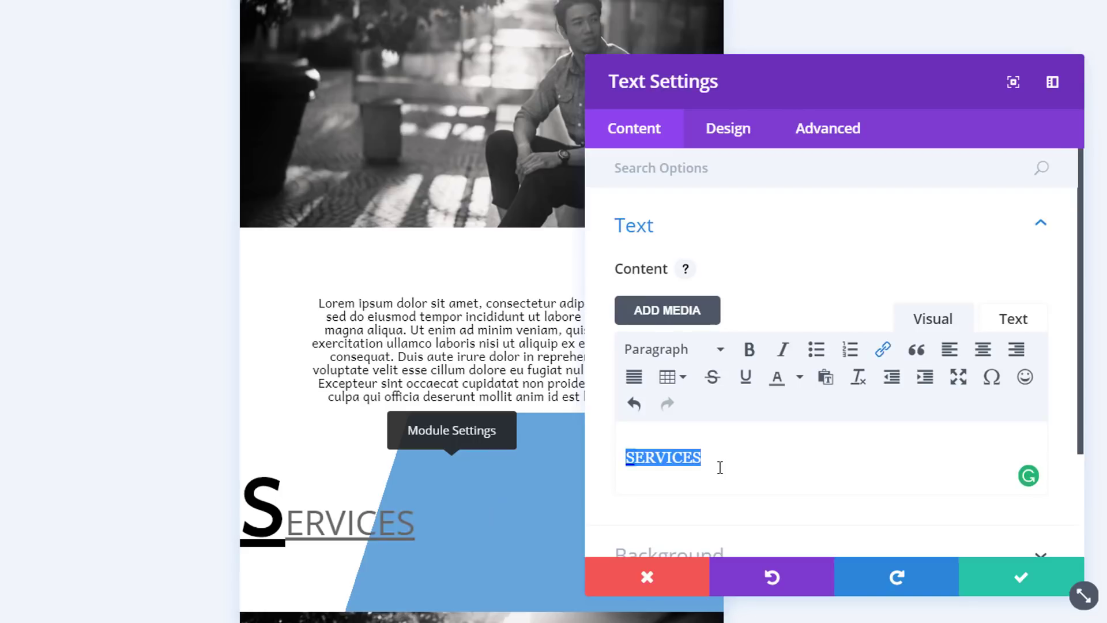
left_click(888, 348)
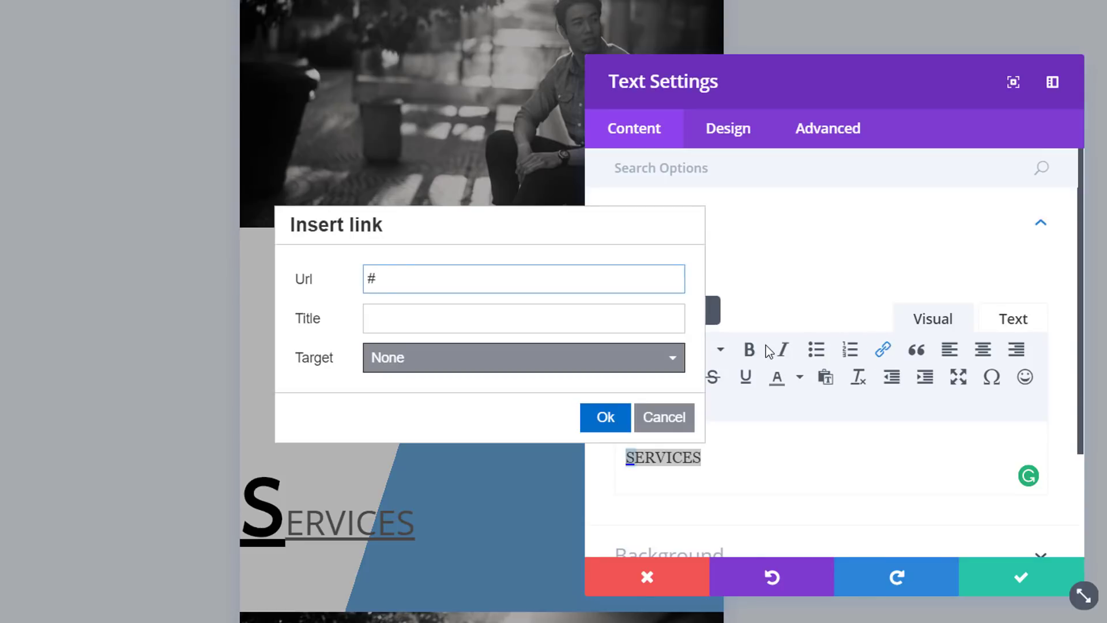
left_click(604, 418)
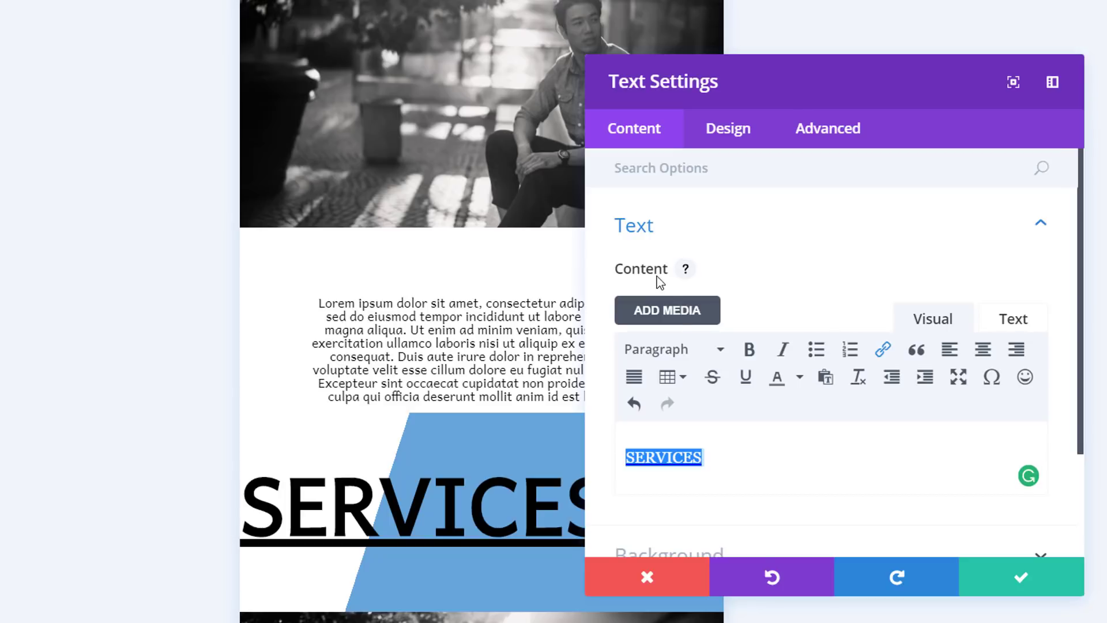
Step: Change the gradient's second colour to rgba(224,43,32,0.62) and move its start position to 42%
scroll(786, 452, "down", 2)
left_click(781, 457)
scroll(815, 346, "down", 5)
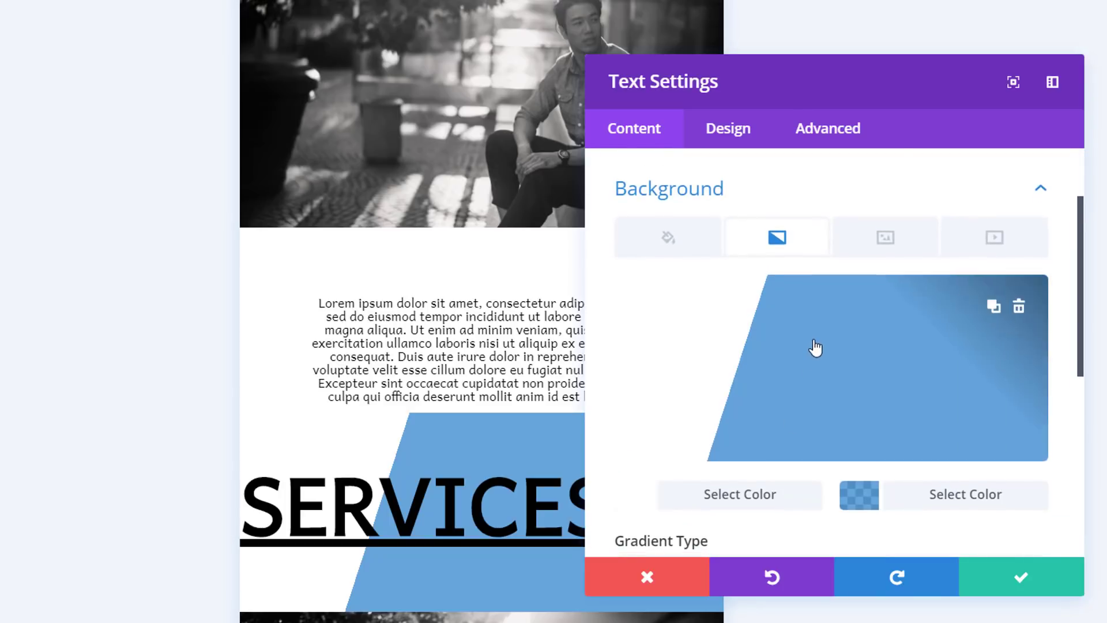
left_click(953, 406)
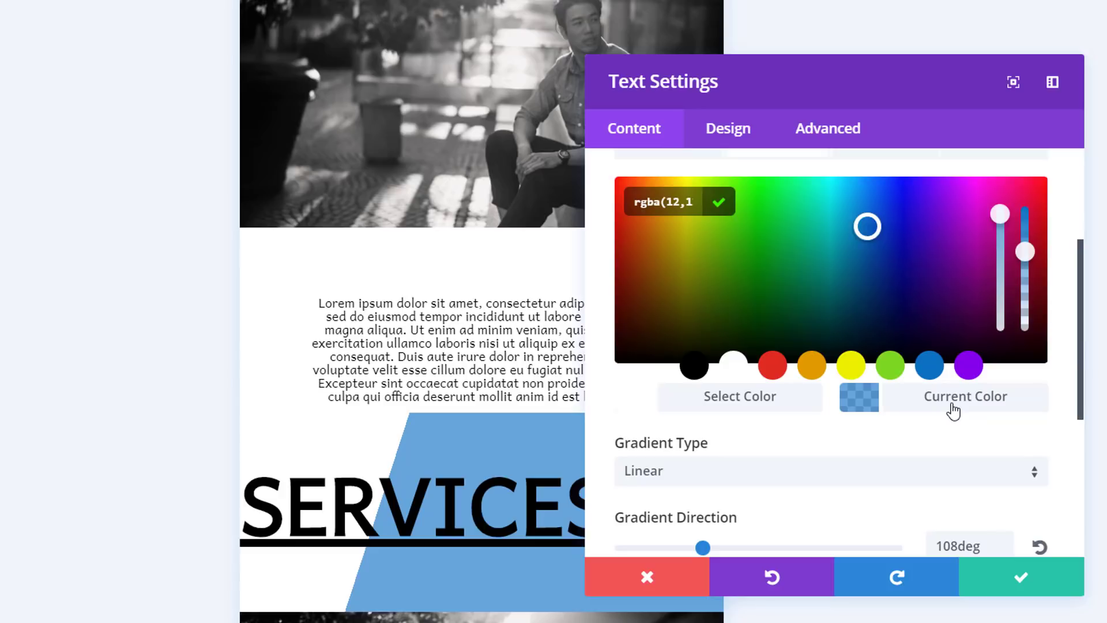
left_click(660, 199)
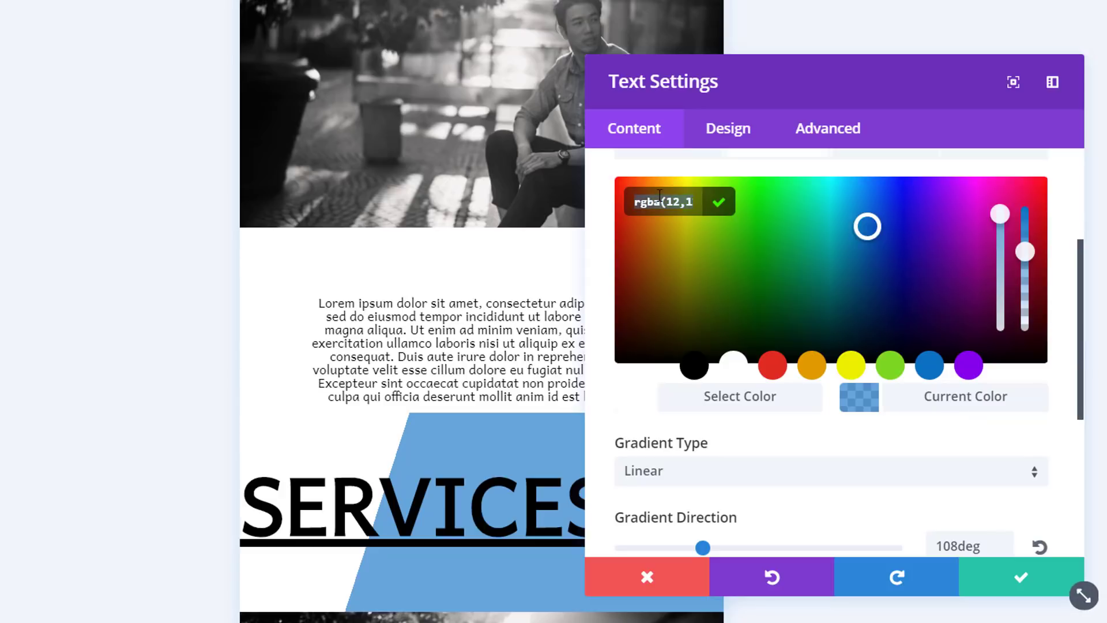
type("rgba(")
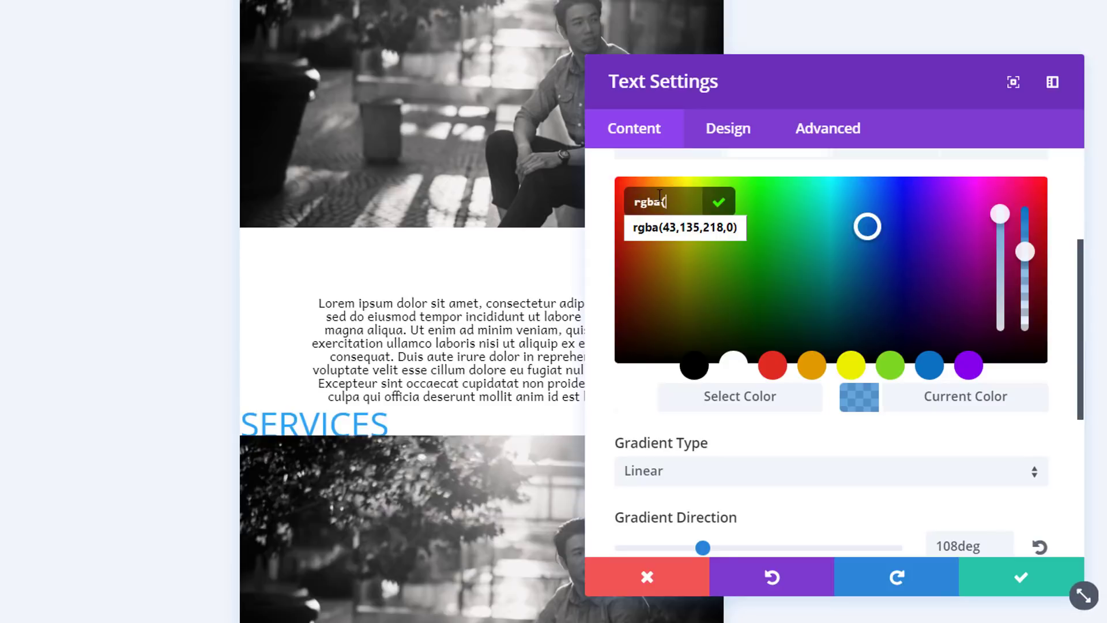
type("11")
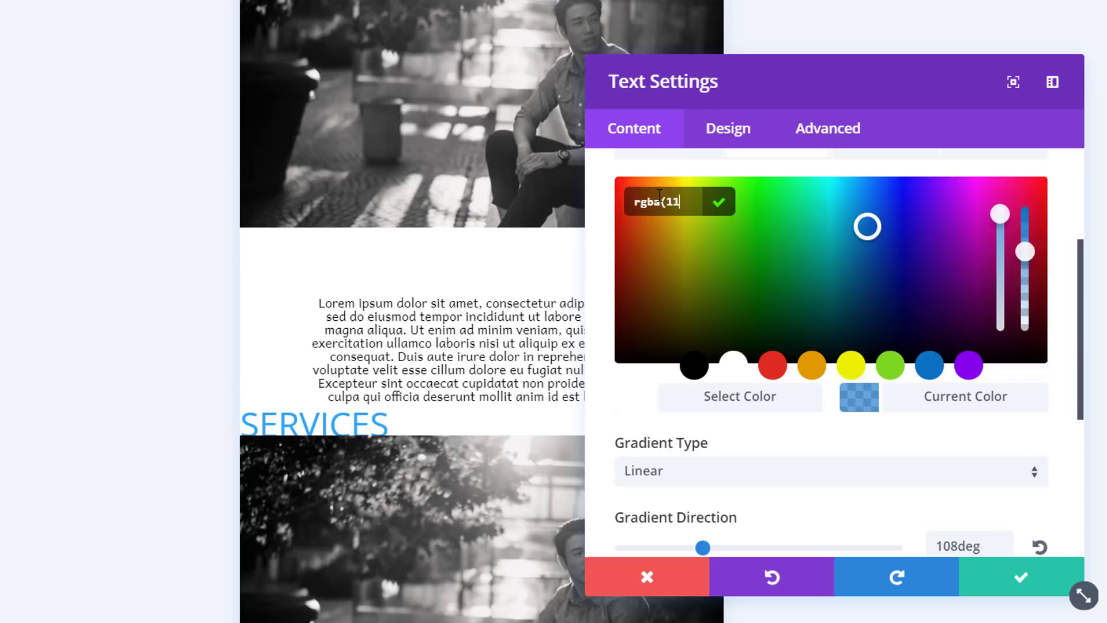
key("BackSpace")
key("BackSpace")
type("22")
type("3")
type("2,0.")
type("62)")
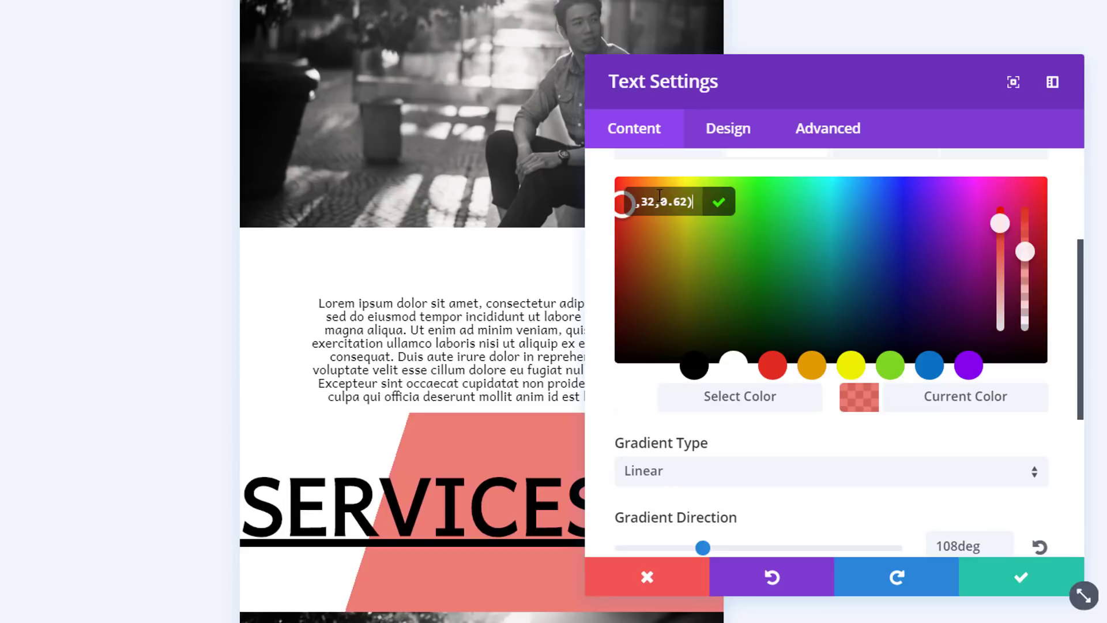
scroll(689, 404, "down", 3)
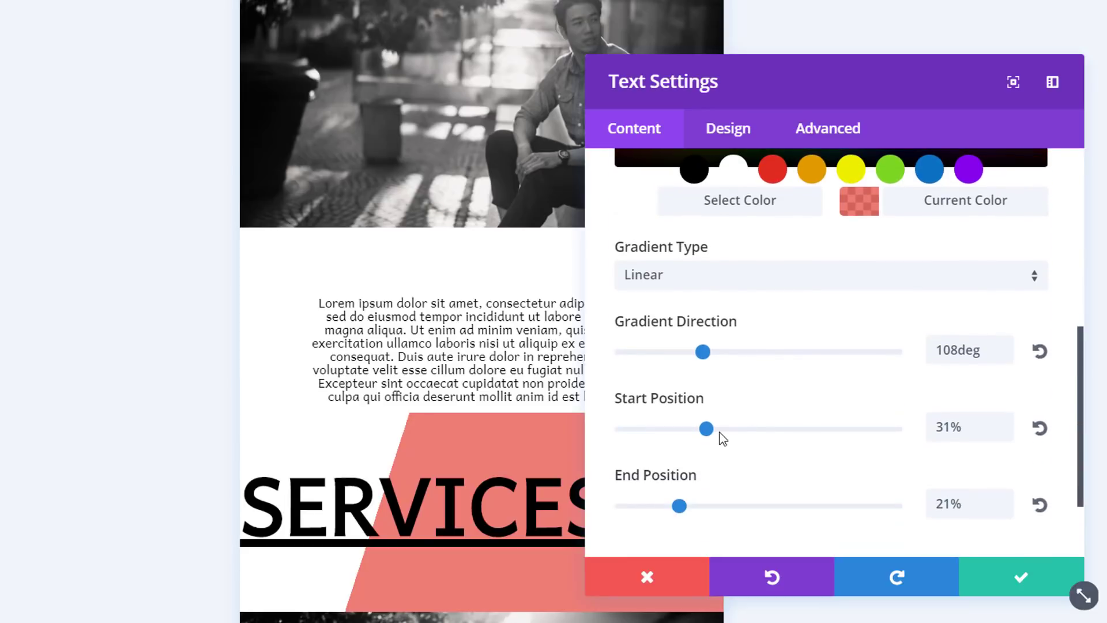
left_click_drag(710, 434, 733, 432)
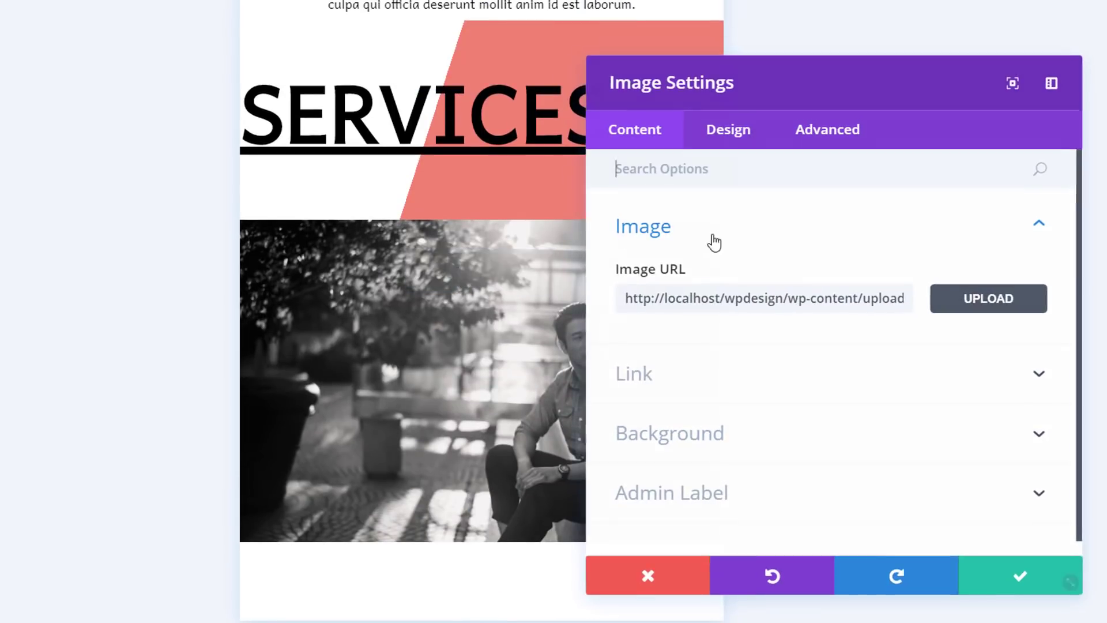
Step: Swap the image module's photo for the grayscale office photo from the Media Library and save
left_click(966, 299)
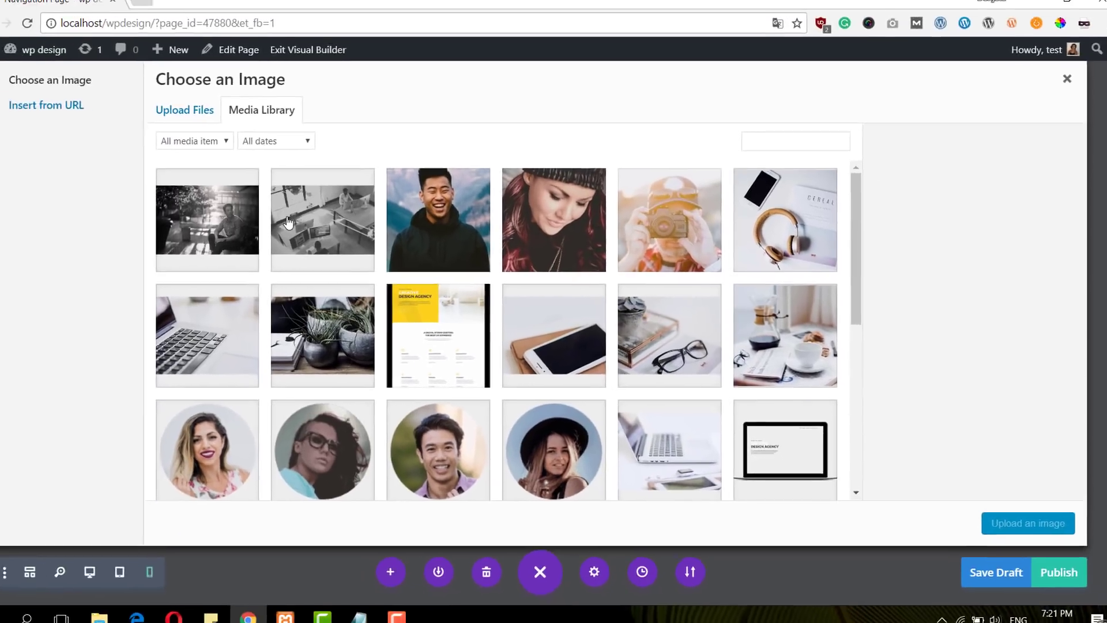
left_click(238, 209)
left_click(1014, 514)
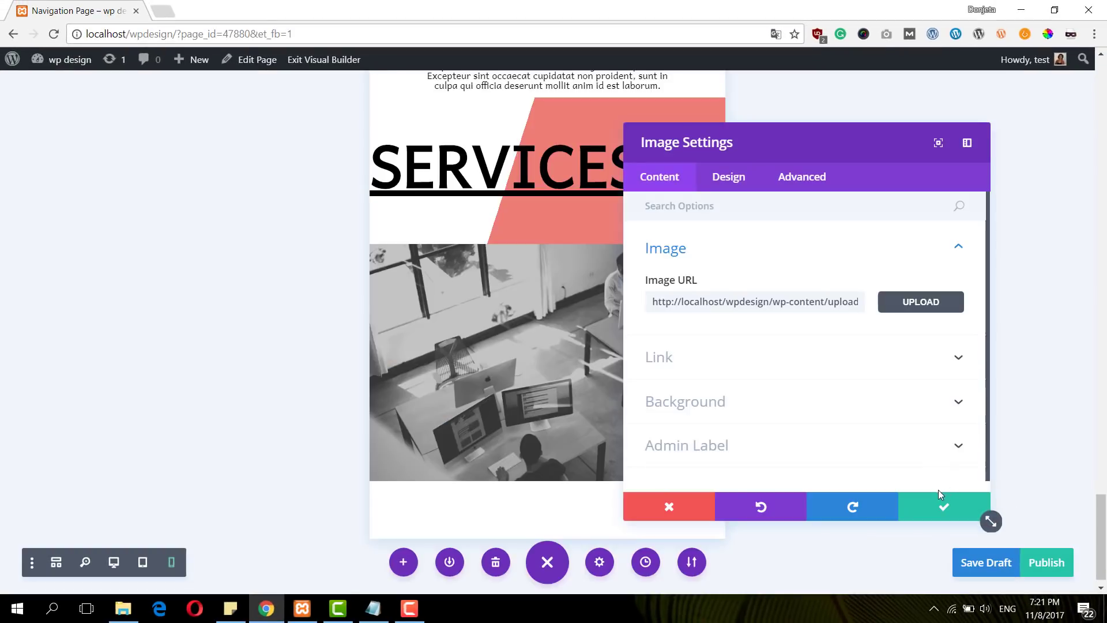
left_click(919, 513)
scroll(755, 355, "up", 10)
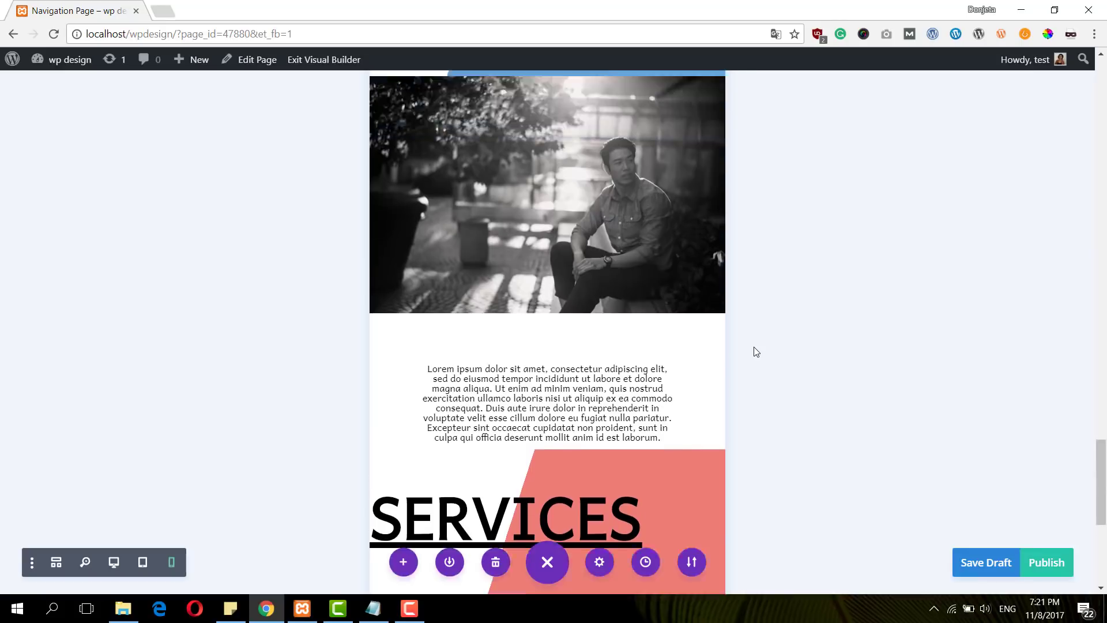
scroll(753, 347, "up", 15)
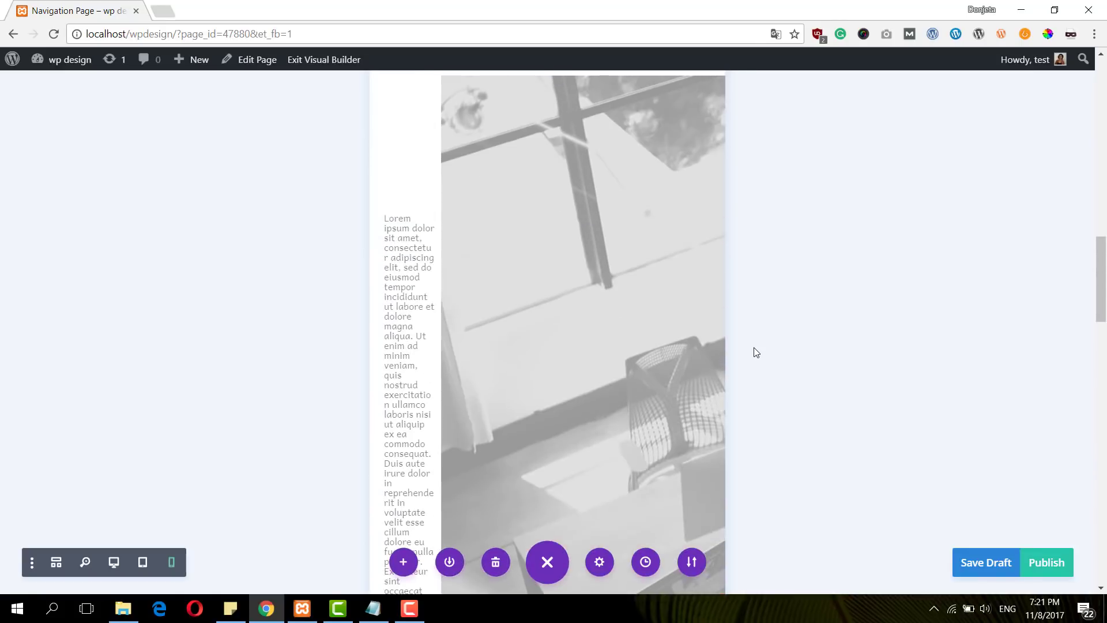
scroll(750, 355, "down", 8)
Step: Scroll through the full desktop preview, then switch to tablet and phone-width previews
left_click(113, 568)
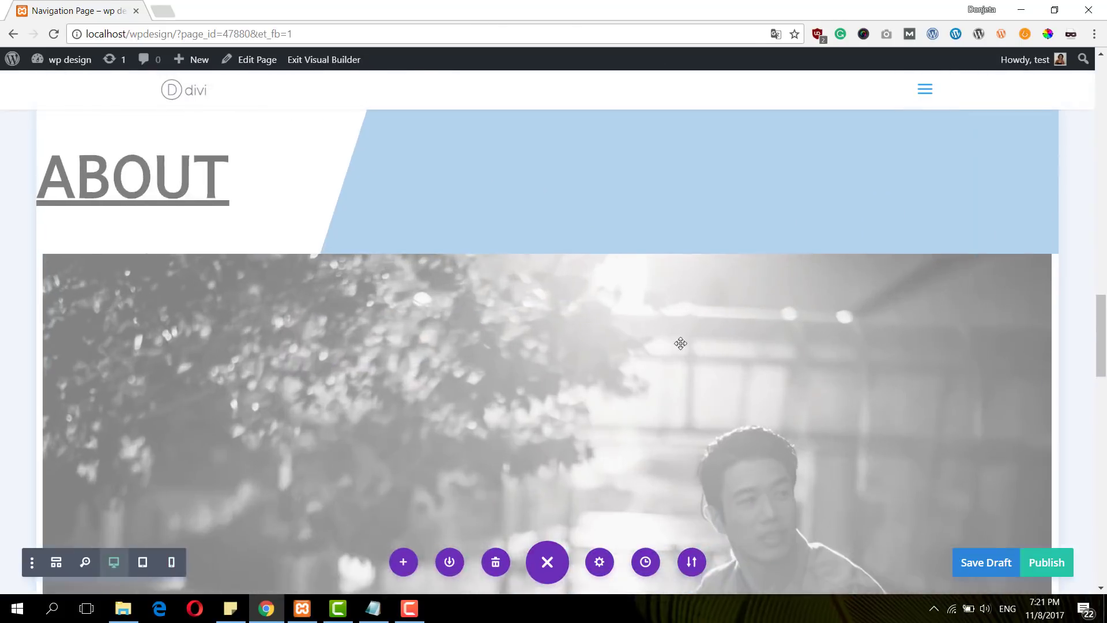
scroll(683, 339, "up", 3)
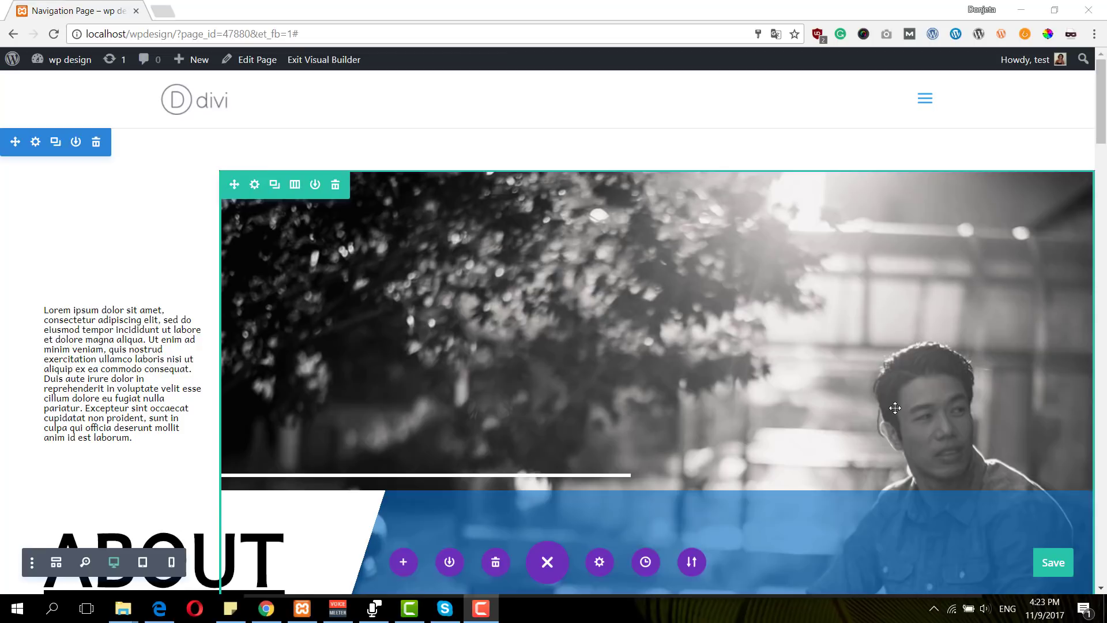
scroll(895, 408, "down", 10)
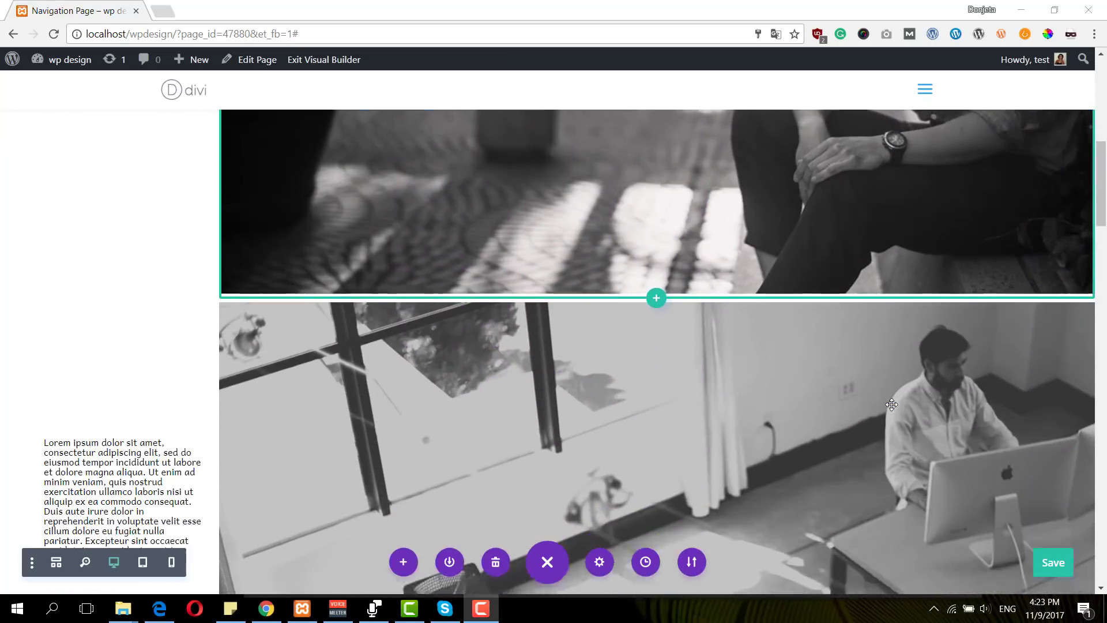
scroll(892, 405, "down", 6)
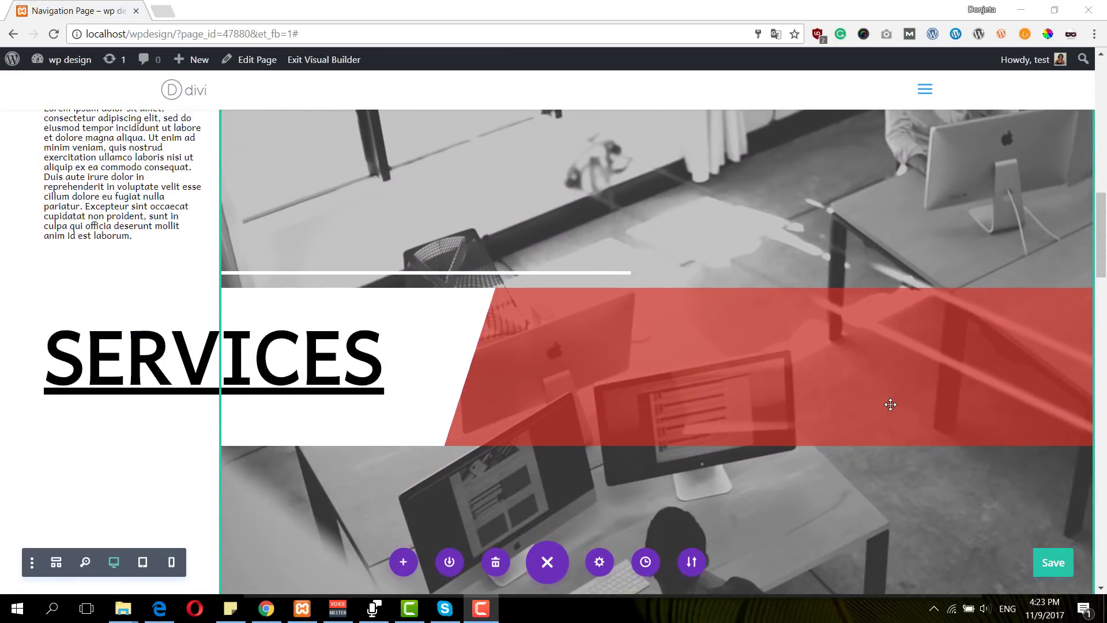
scroll(890, 404, "up", 10)
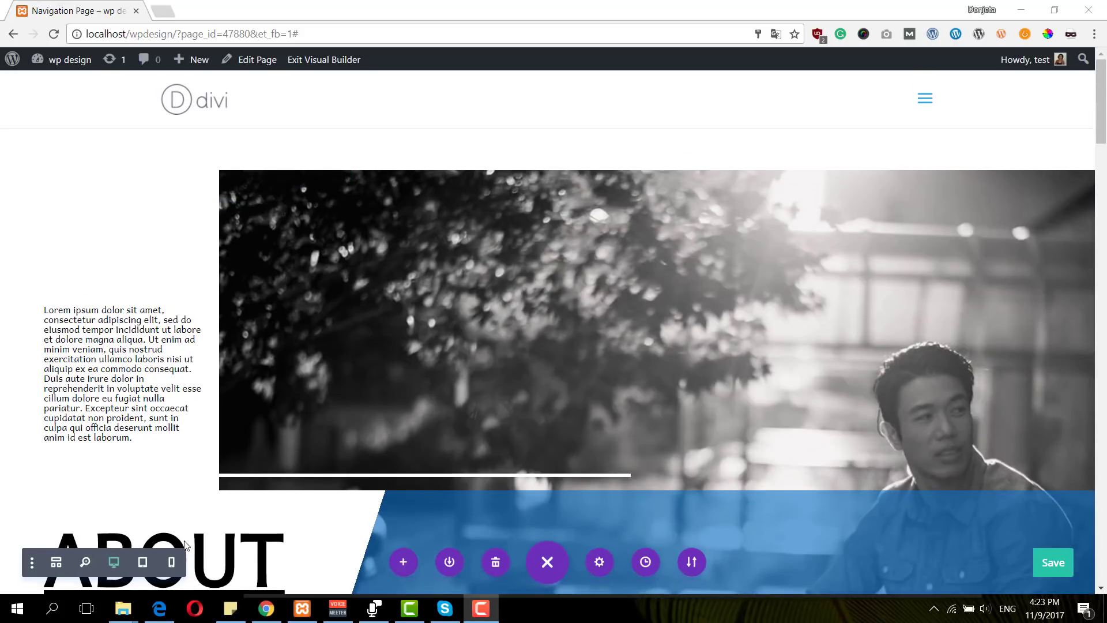
left_click(143, 563)
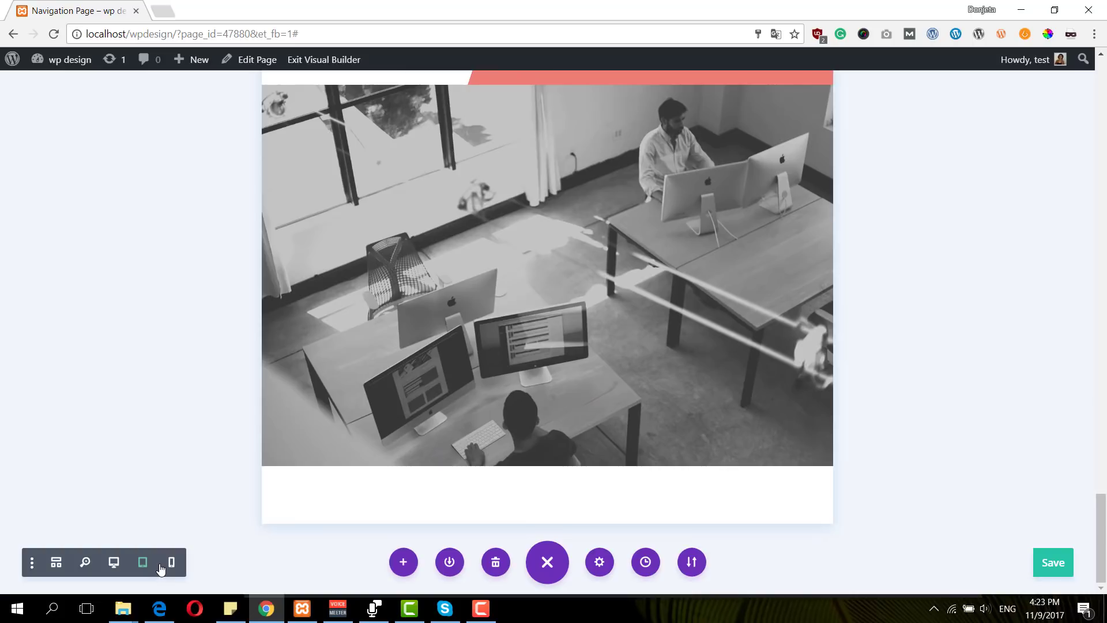
left_click(160, 569)
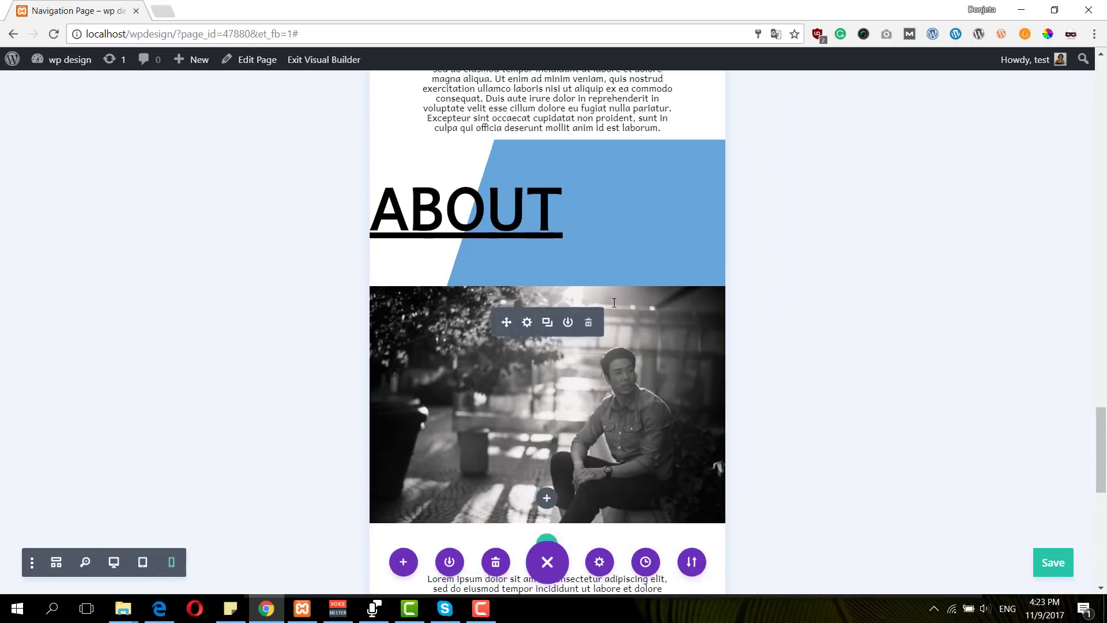